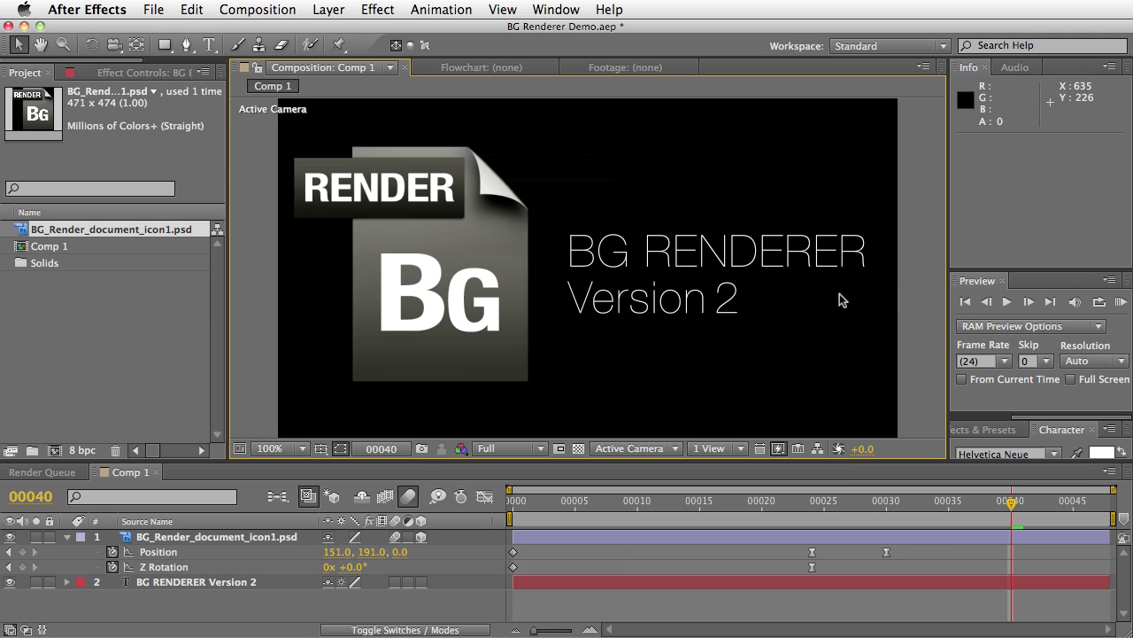
Switch to the Finder window showing the Scripts folder with BG Renderer.jsxbin in ScriptUI Panels
key("super+Tab")
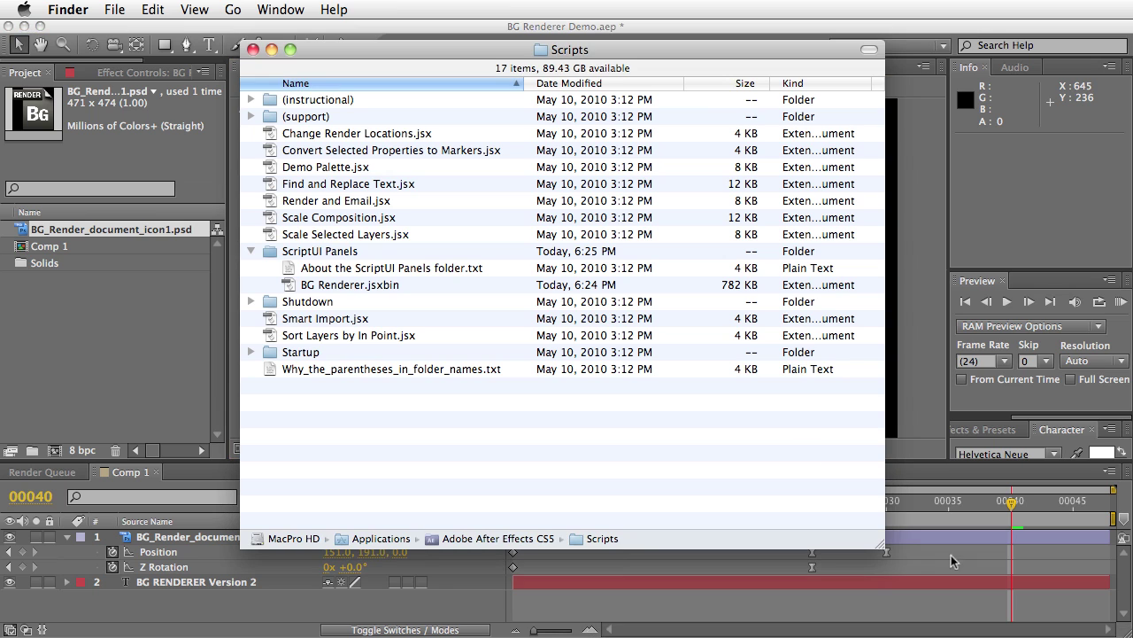
Browse up from ScriptUI Panels to the Adobe After Effects CS5 folder, close it, and return to After Effects
left_click(311, 252)
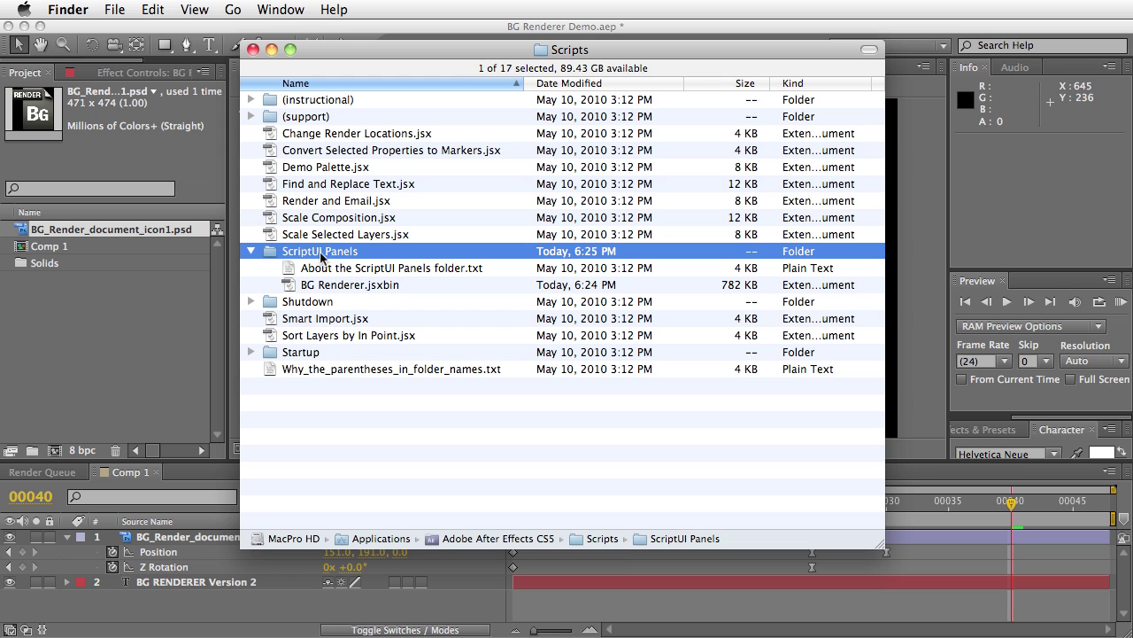
left_click(561, 57, "super")
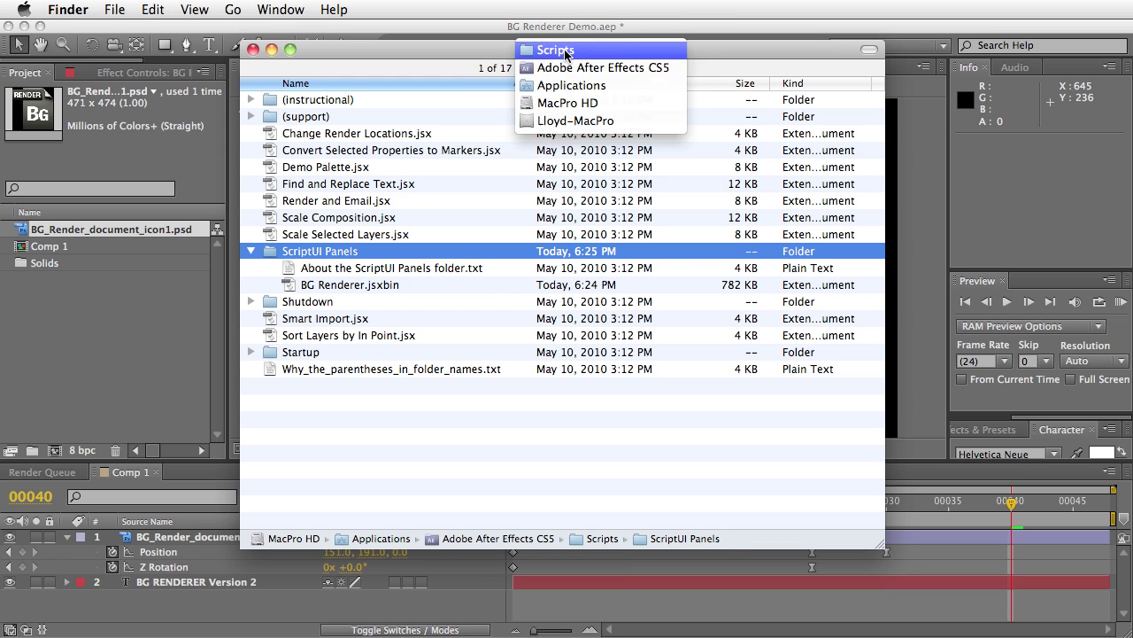
left_click(602, 69)
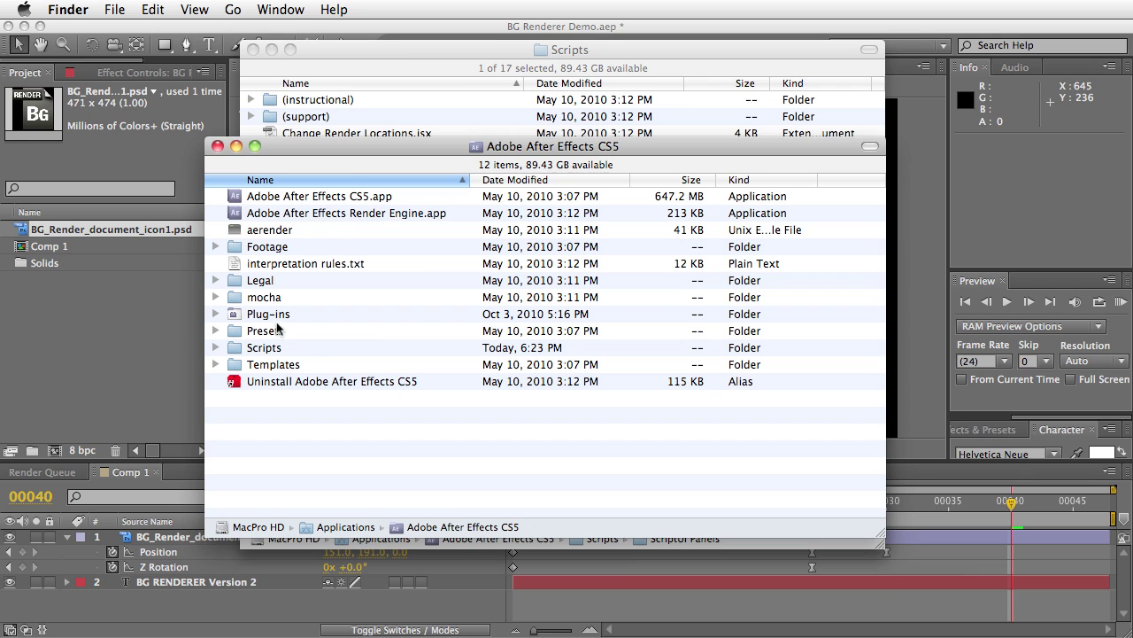
left_click(263, 352)
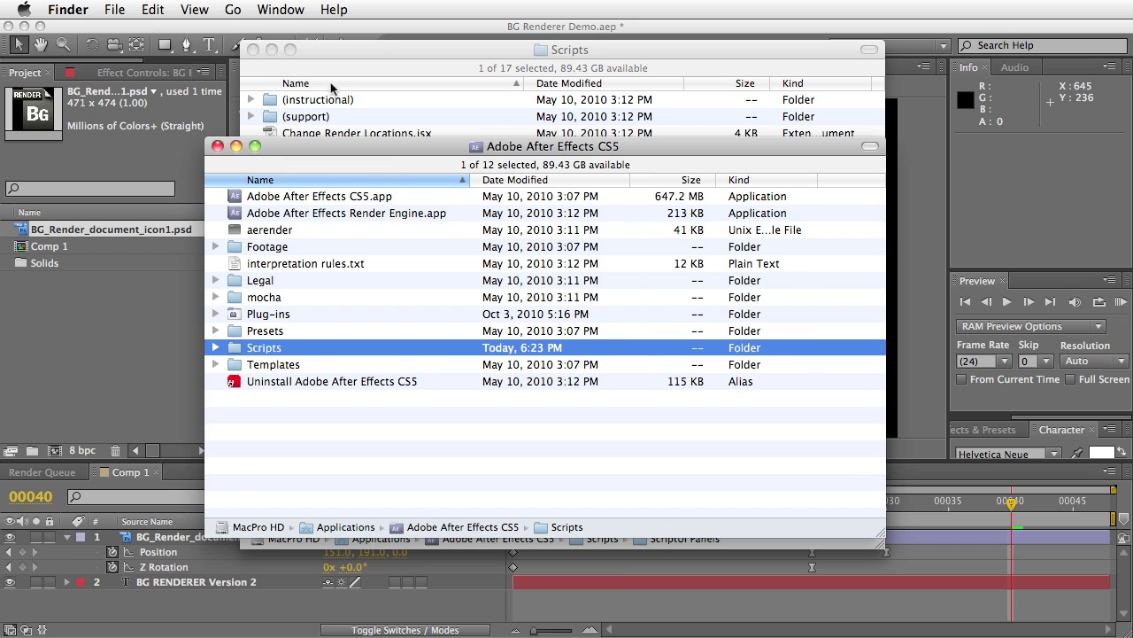
left_click(377, 50)
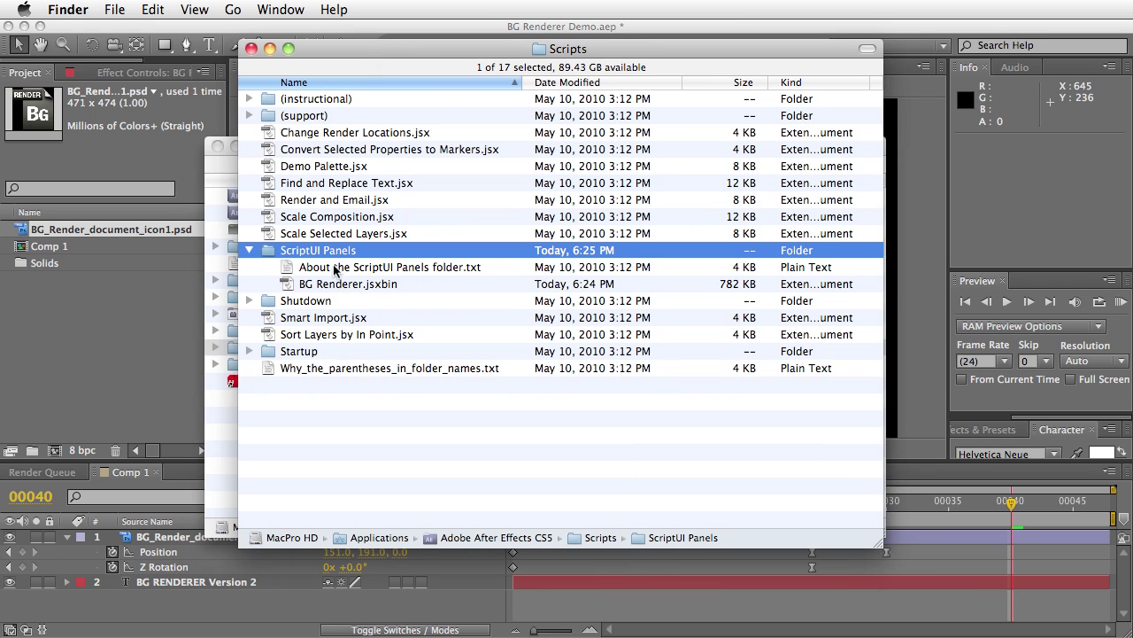
left_click(221, 415)
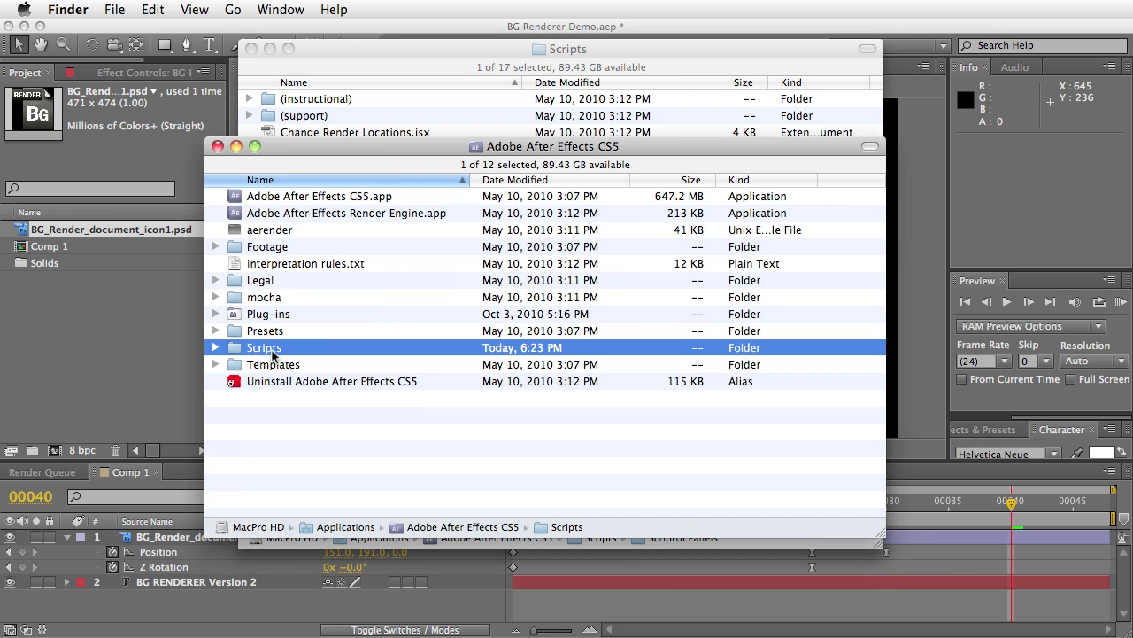
left_click(218, 146)
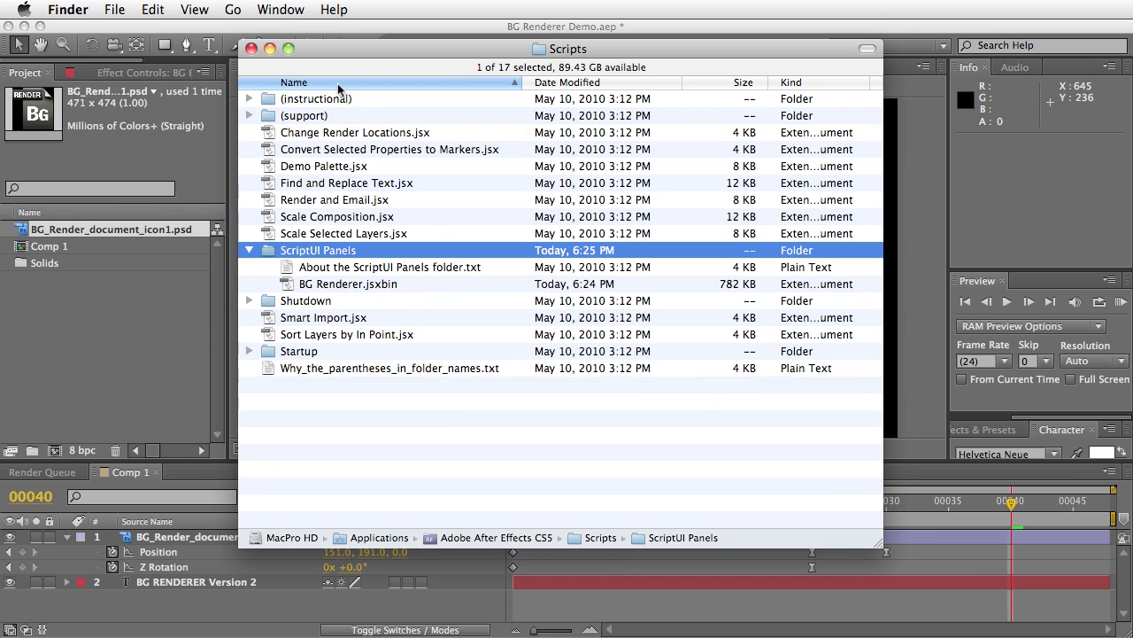
left_click(173, 326)
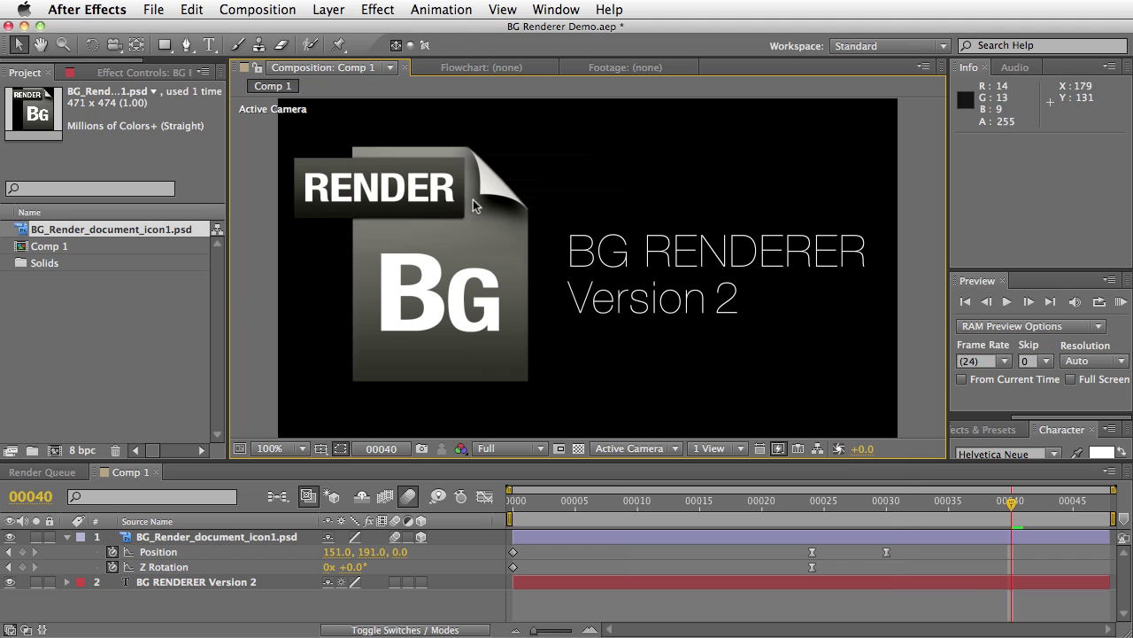
Launch BG Renderer.jsxbin from the Window menu and accept the license prompt with 'trial'
left_click(551, 12)
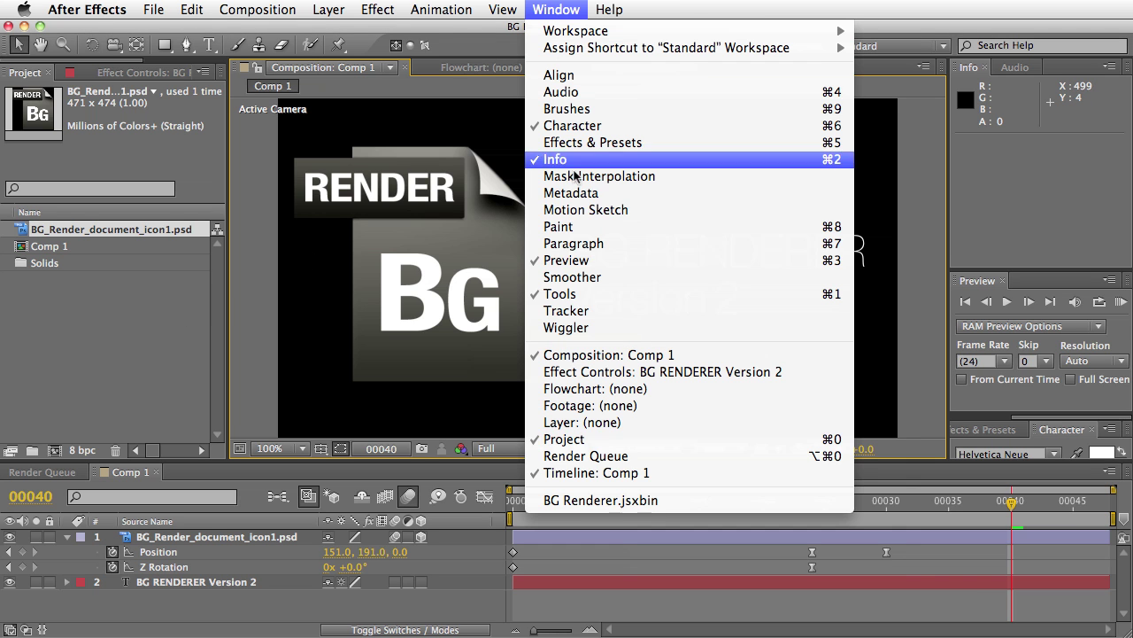
left_click(595, 500)
left_click_drag(1112, 336, 760, 332)
left_click(688, 433)
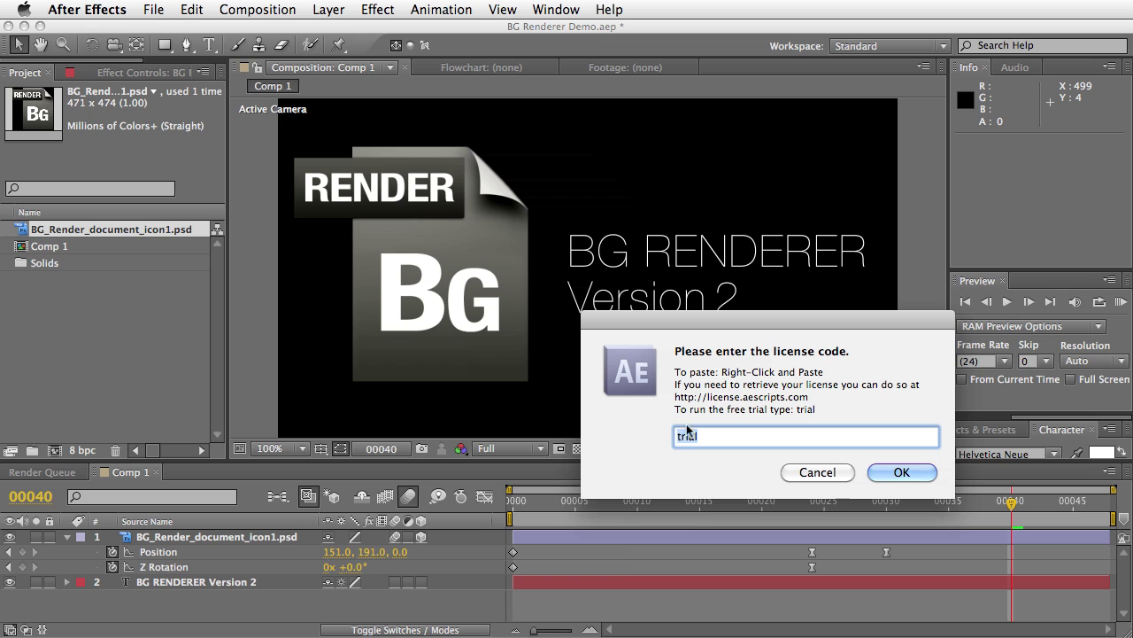
right_click(695, 435)
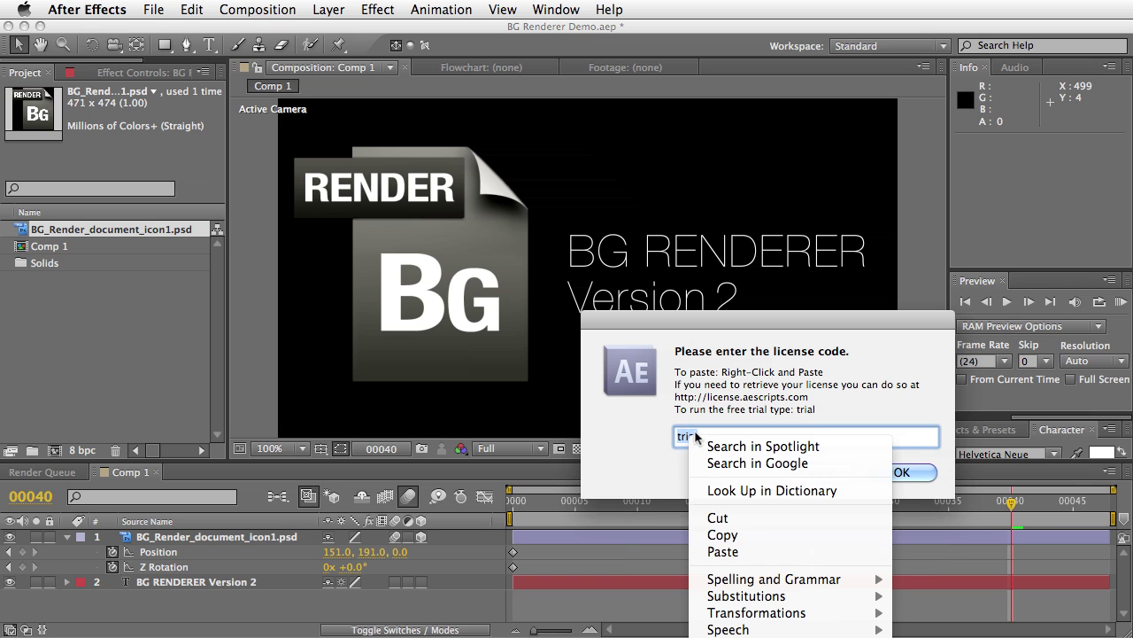
left_click(633, 448)
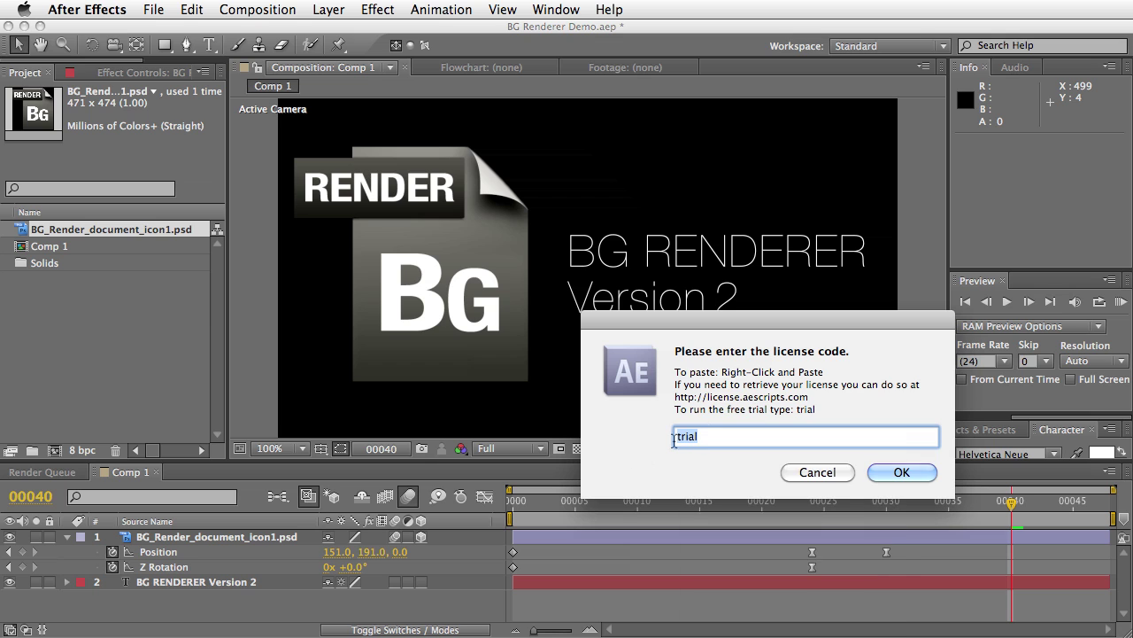
left_click(901, 473)
Shrink the BG Renderer panel, then read and close its v2.0 instructions
left_click_drag(645, 511, 336, 329)
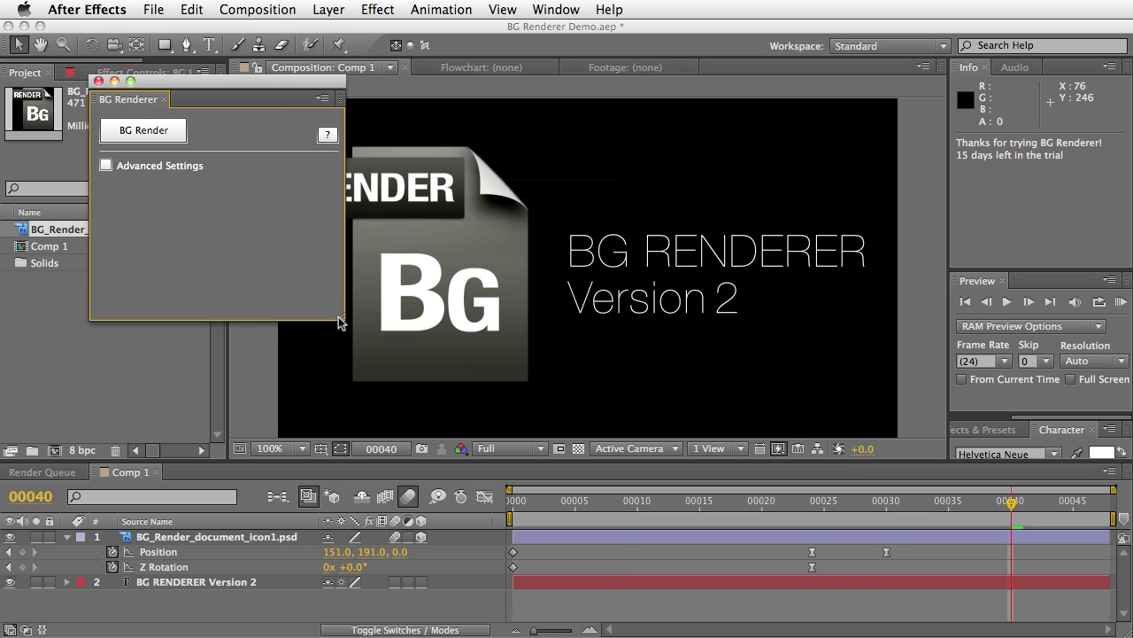
left_click_drag(340, 320, 296, 308)
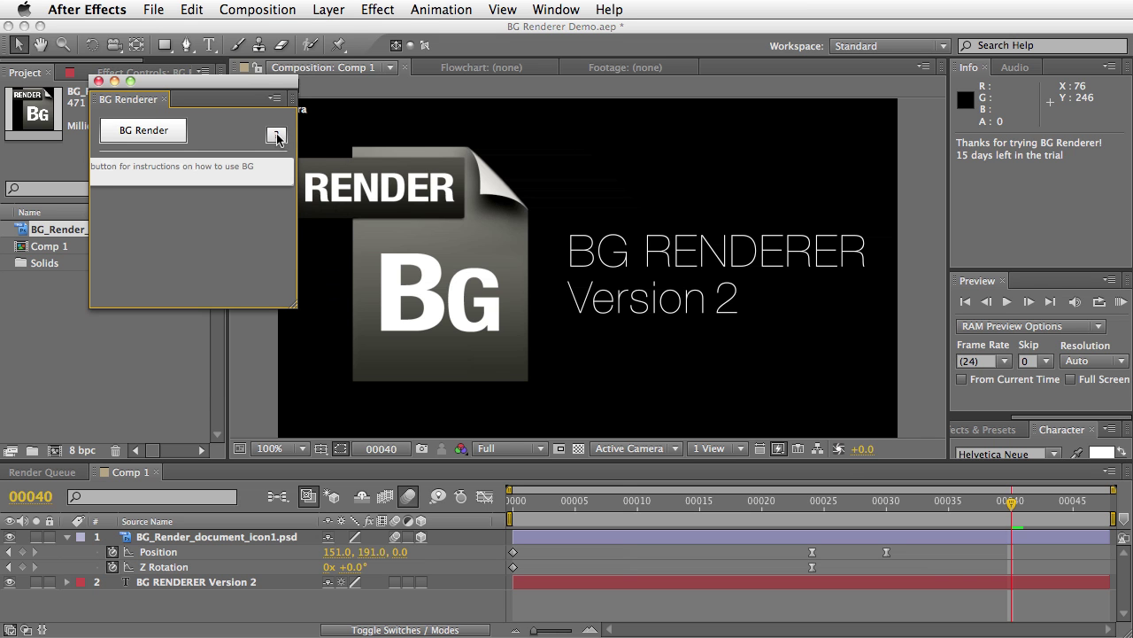
left_click(277, 139)
left_click_drag(981, 360, 479, 49)
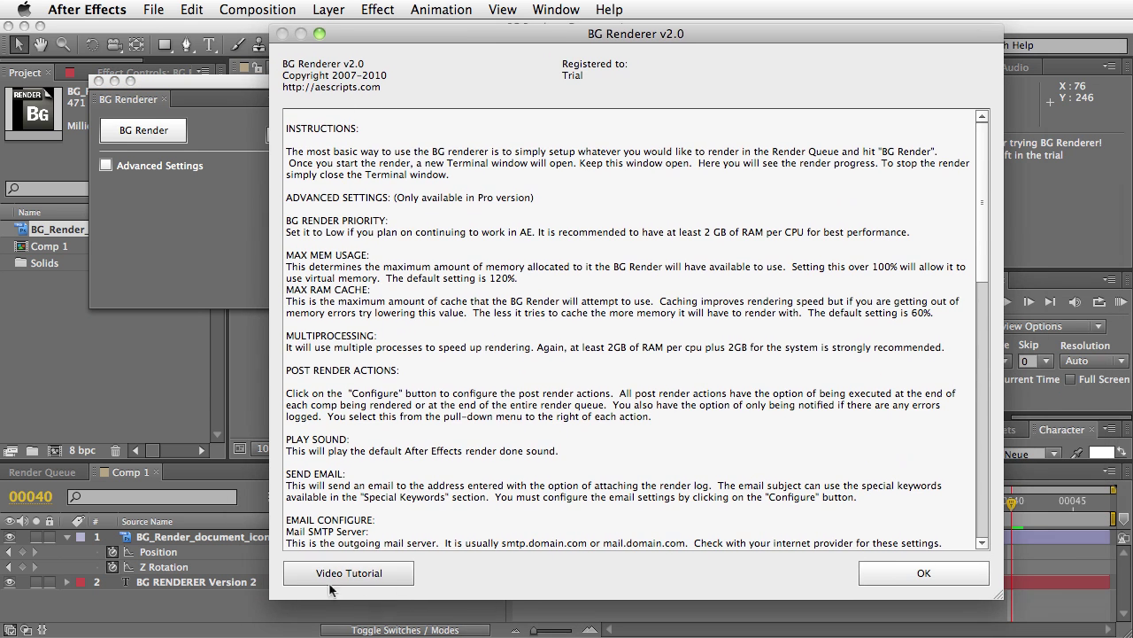
left_click_drag(982, 241, 980, 493)
left_click(935, 574)
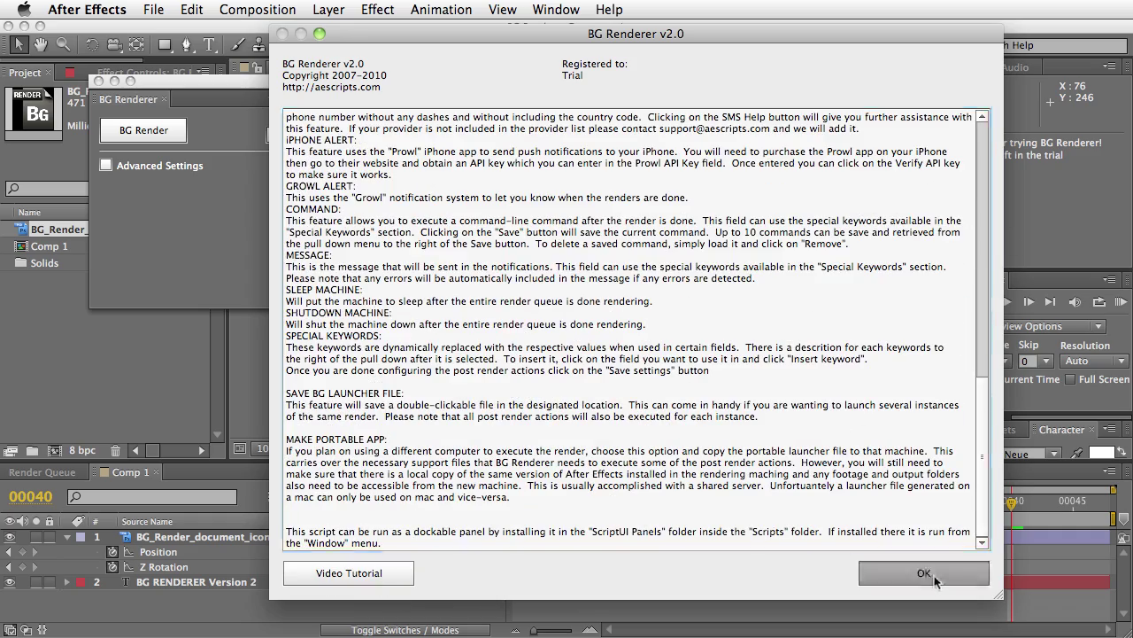
Move the BG Renderer panel beside the Project panel and shrink it to its main actions
left_click_drag(202, 81, 181, 168)
left_click_drag(274, 392, 244, 243)
left_click(105, 221)
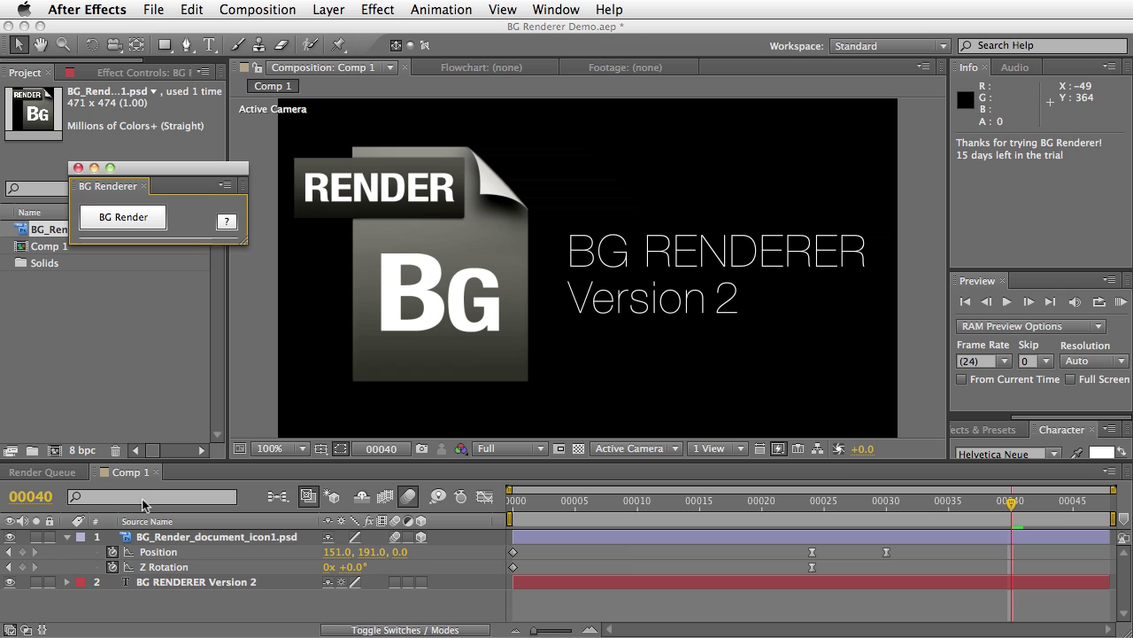
Add Comp 1 to the Render Queue with output file Comp 1.mov
left_click(128, 480)
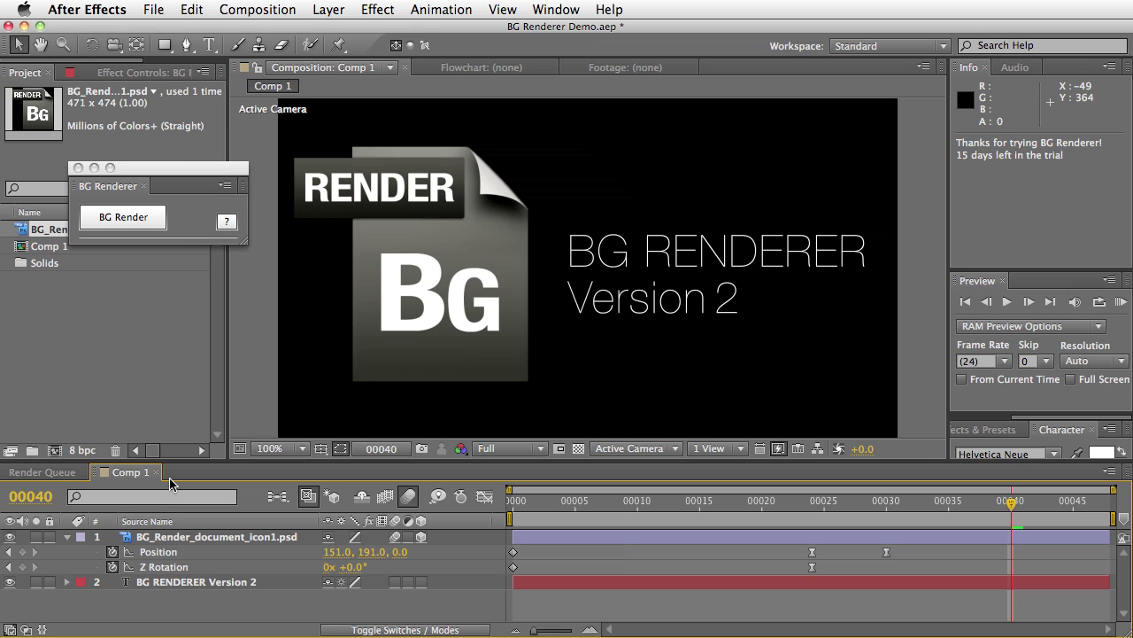
key("super+m")
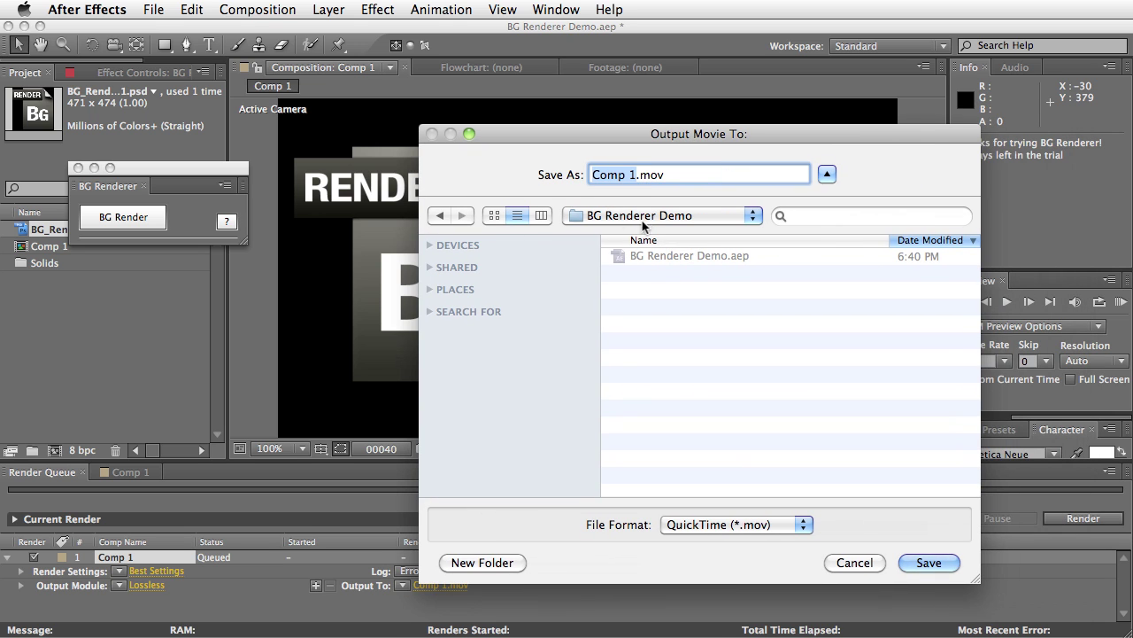
left_click(921, 564)
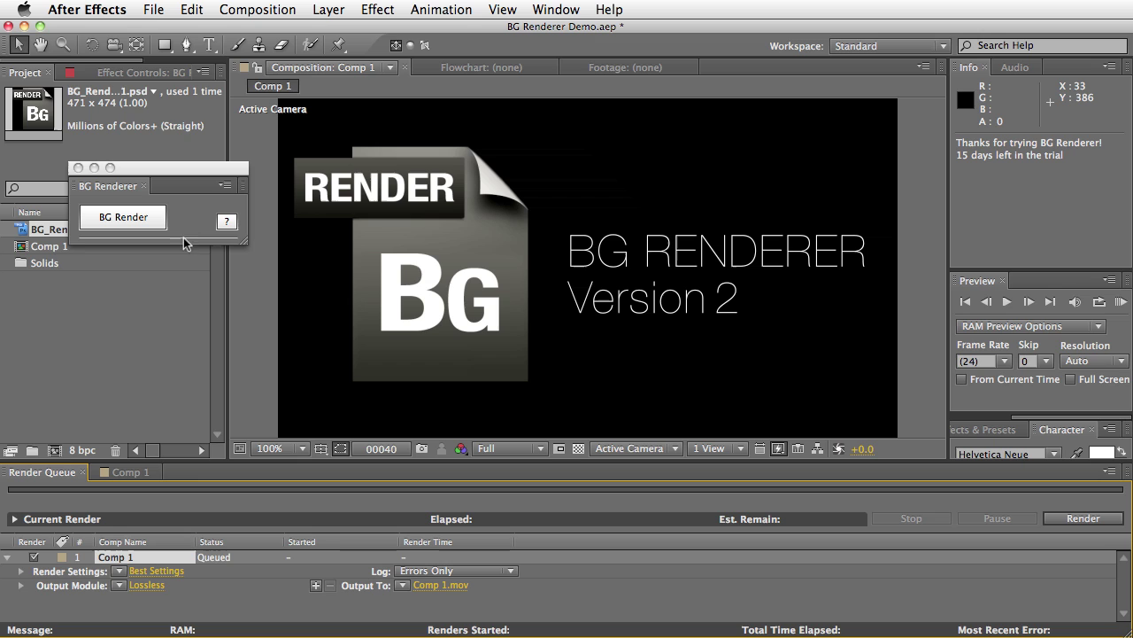
Duplicate Comp 1 as Comp 2 and queue it with Lossless output to Comp 2.mov
left_click(44, 248)
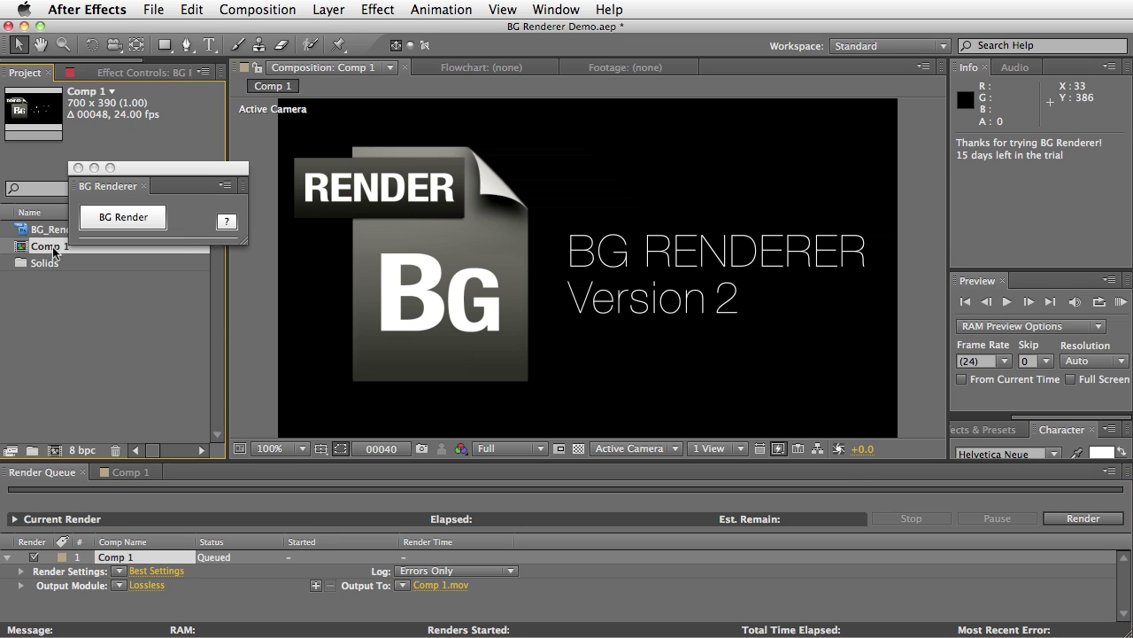
key("super+d")
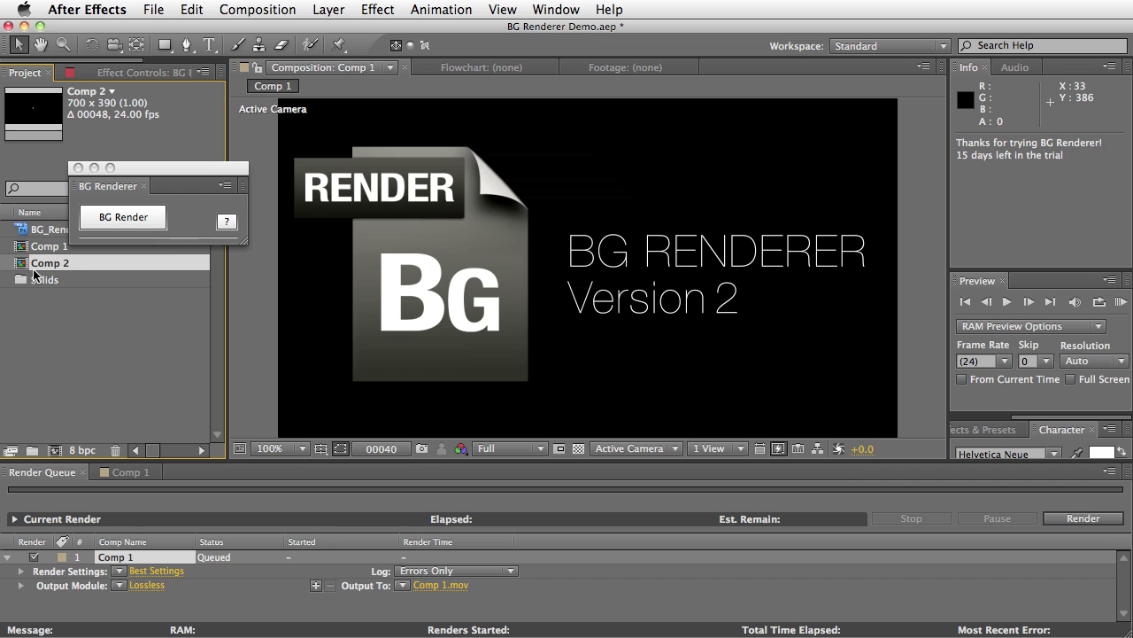
left_click_drag(49, 268, 79, 569)
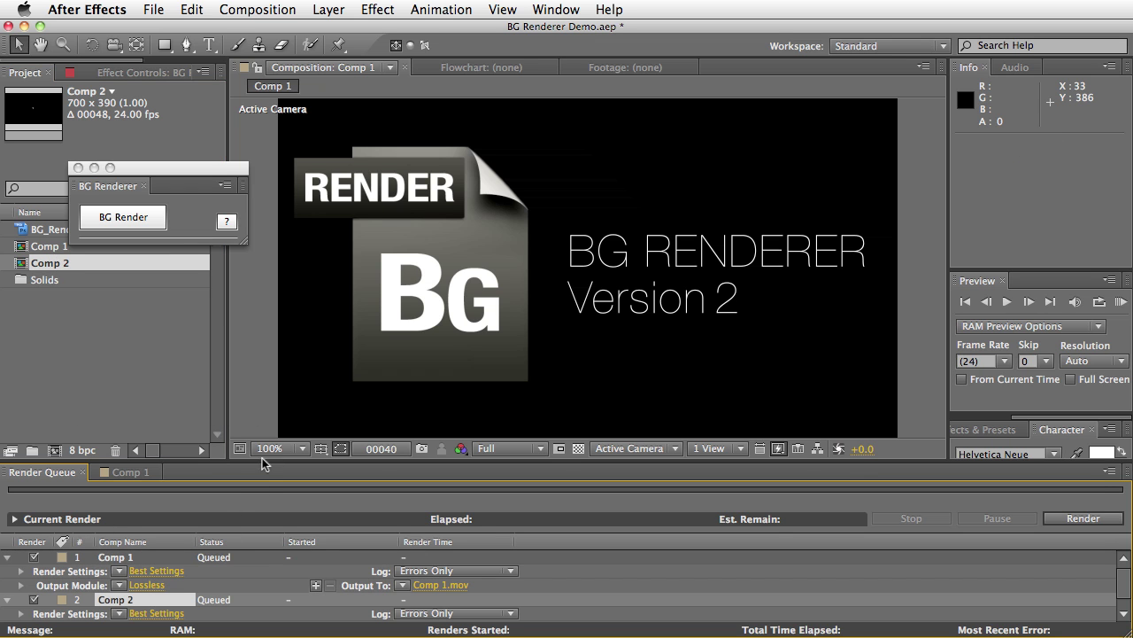
left_click_drag(262, 468, 261, 411)
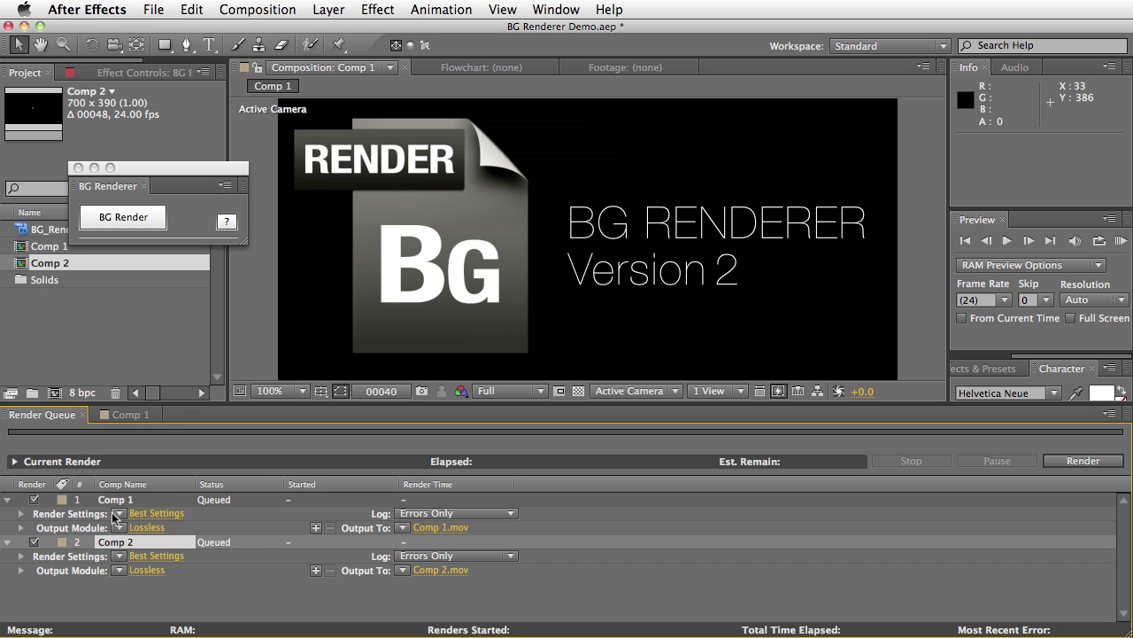
left_click(118, 570)
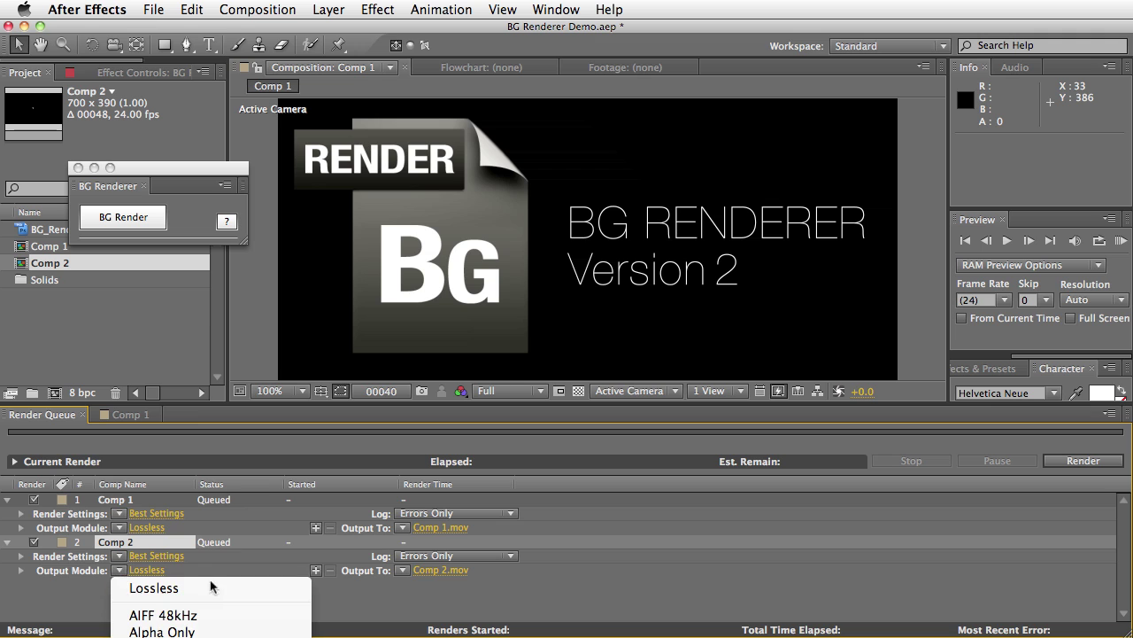
left_click(229, 543)
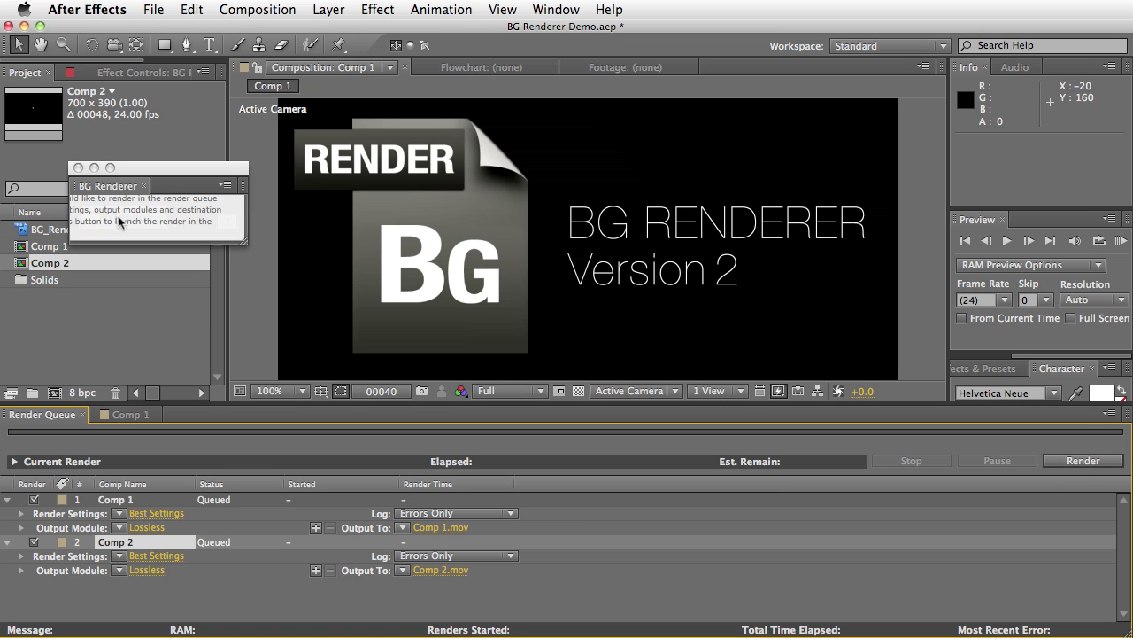
Start the BG Renderer background render, saving the project first
left_click(119, 219)
left_click(142, 220)
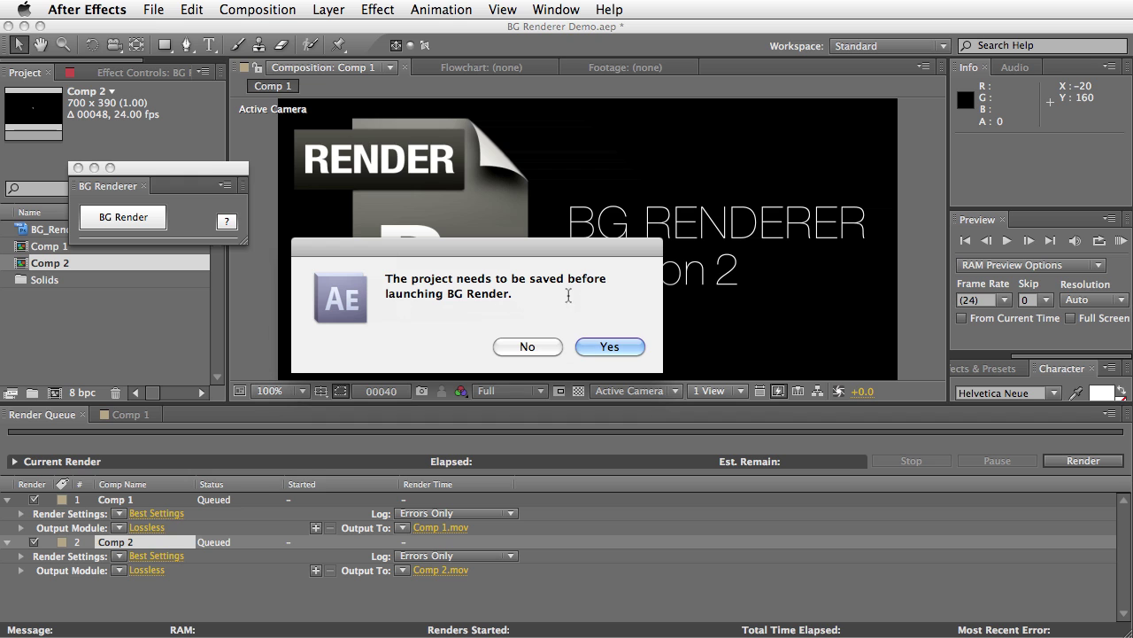
left_click(609, 347)
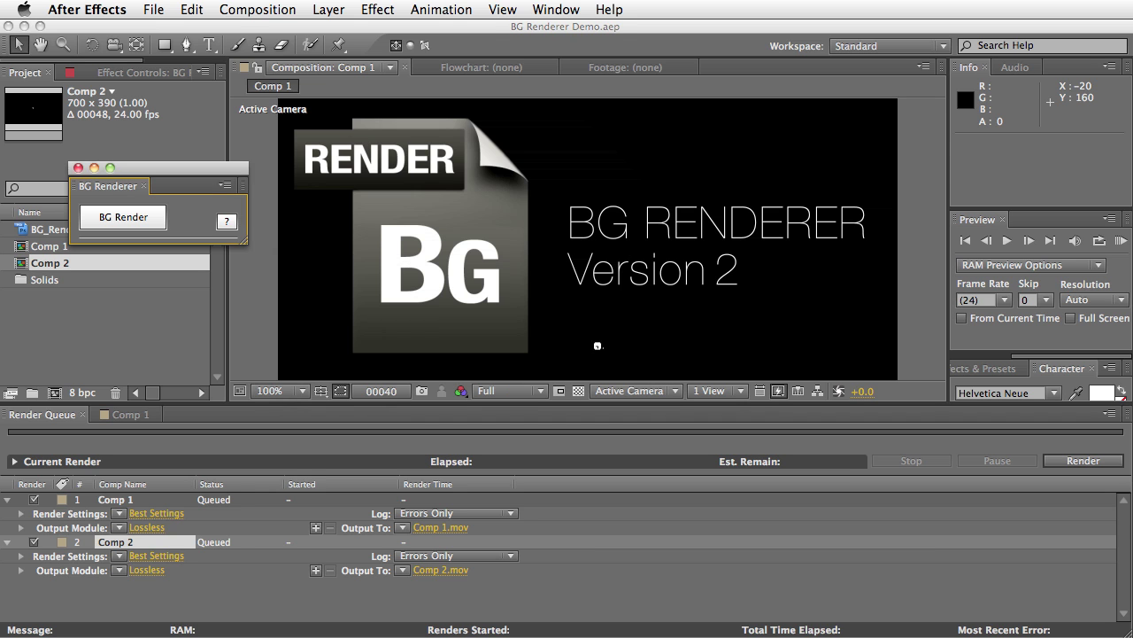
Enlarge the Terminal progress window and follow the output until BG Renderer is done
left_click_drag(1036, 182, 624, 42)
left_click_drag(902, 354, 912, 577)
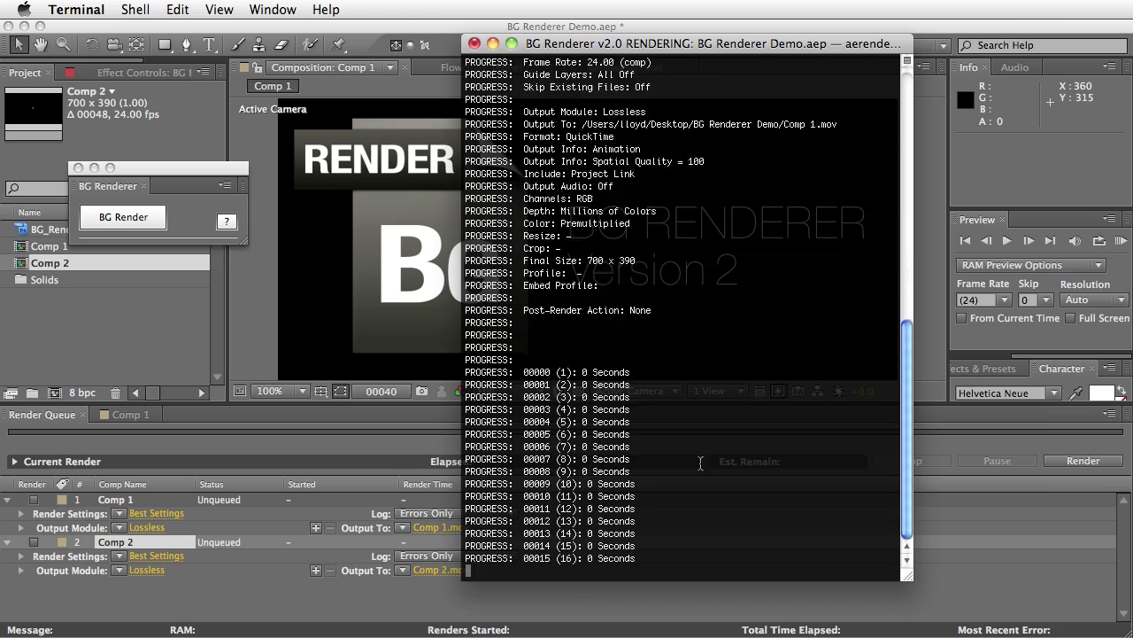
scroll(727, 444, "up", 10)
scroll(722, 425, "down", 10)
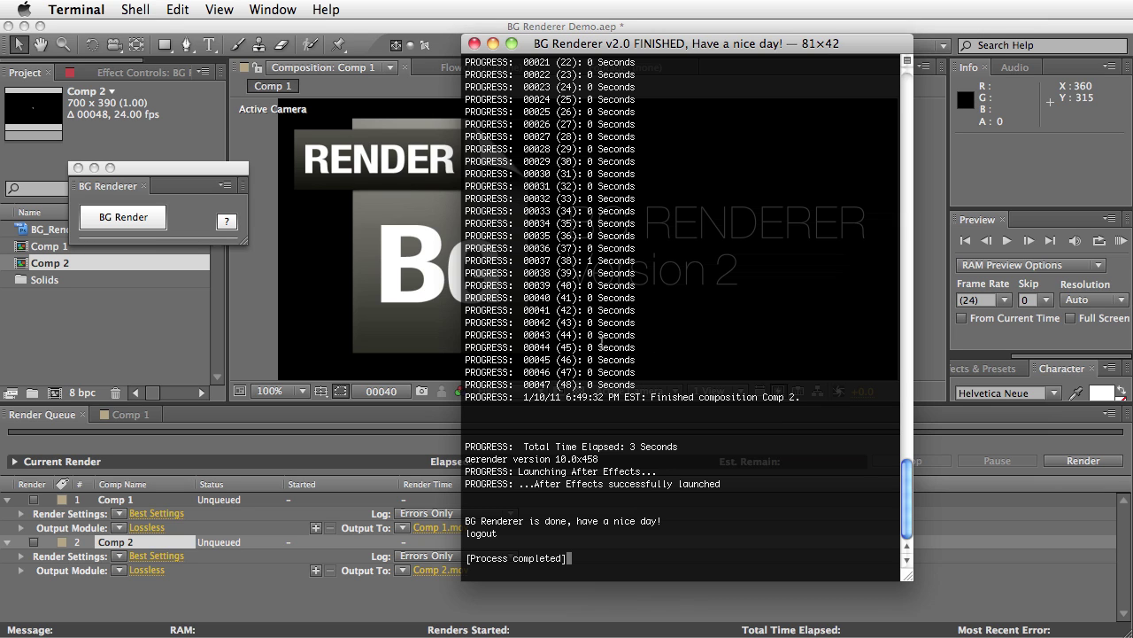
key("super+Tab")
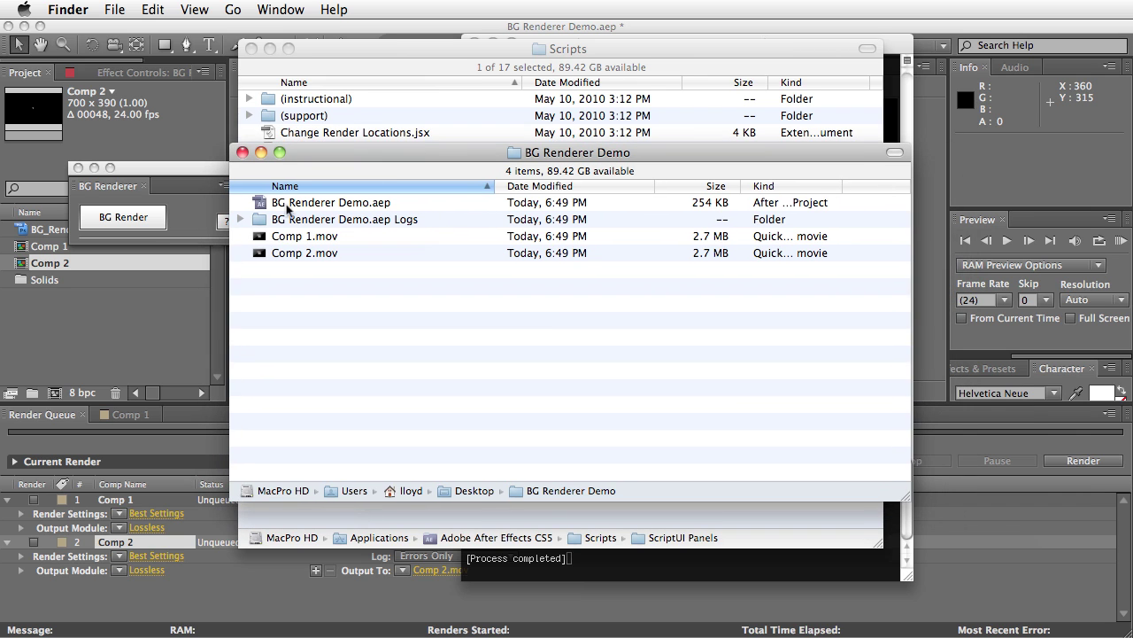
Check the rendered Comp 1.mov and Comp 2.mov files beside the project
left_click(277, 236)
left_click(310, 254)
left_click(311, 243)
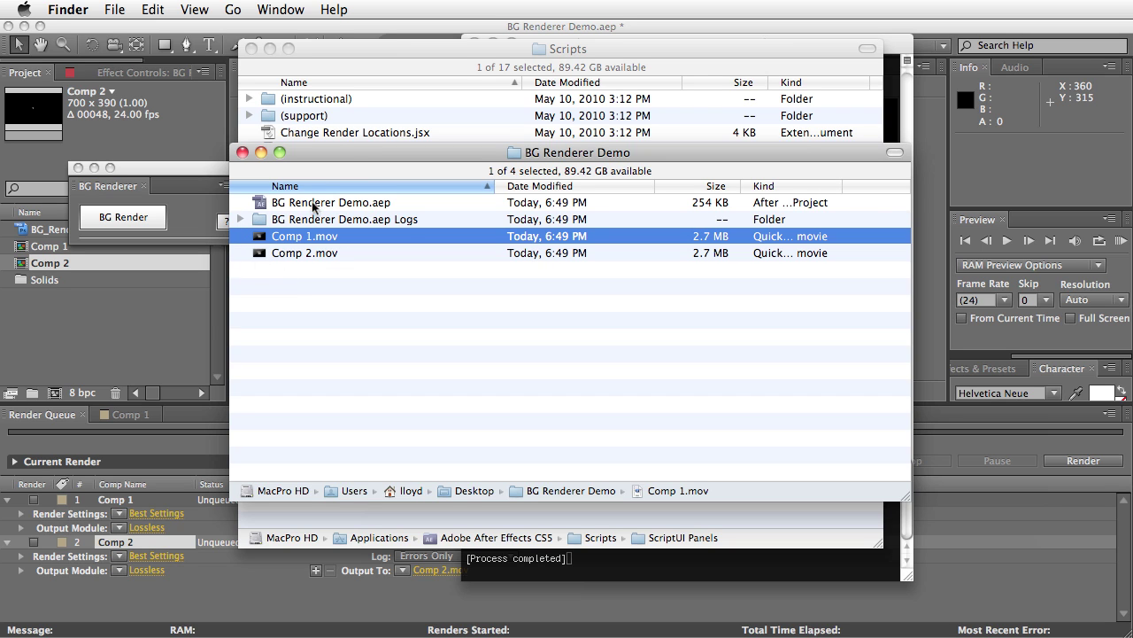
left_click_drag(328, 166, 328, 155)
Expand the BG Renderer Demo.aep Logs and BGRenderer Logs folders to inspect their log files
left_click(240, 208)
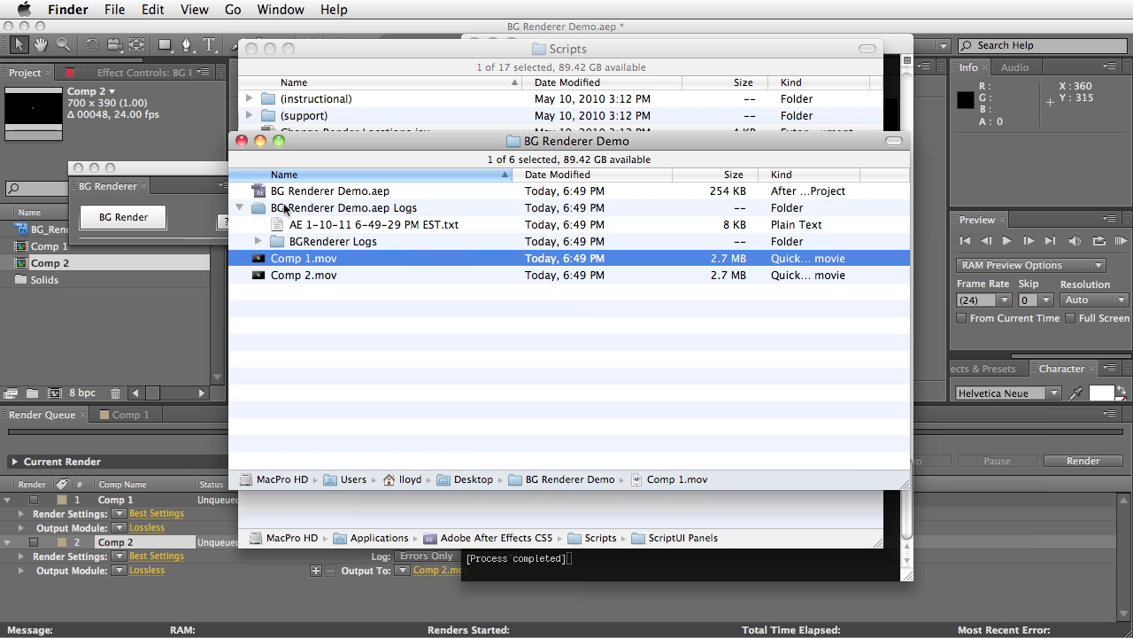
left_click(325, 227)
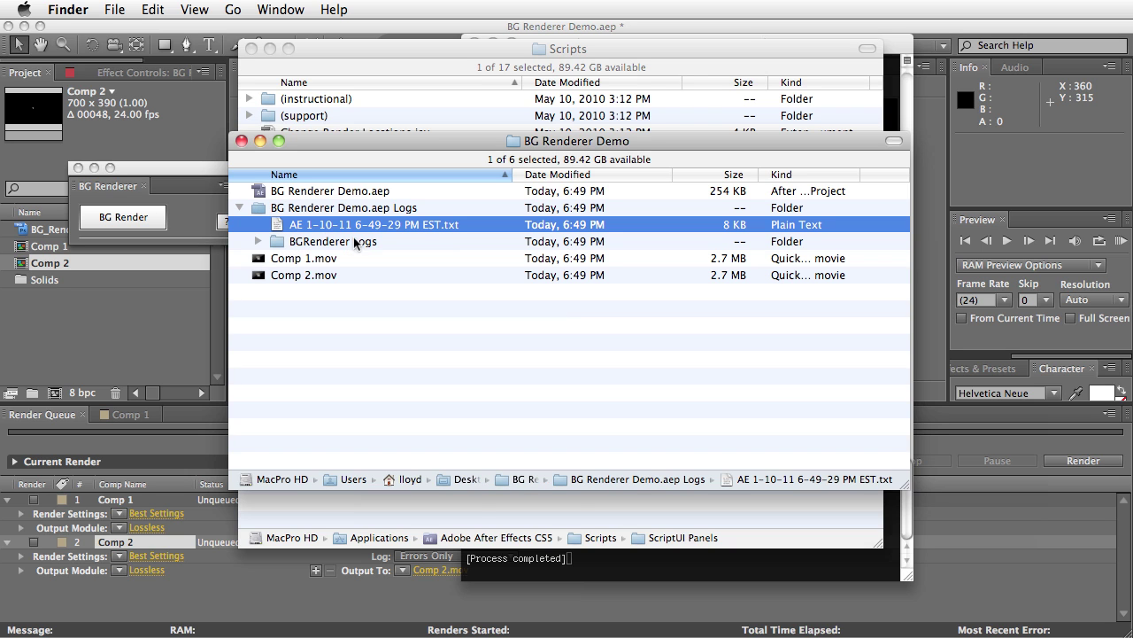
left_click(259, 241)
left_click(394, 259)
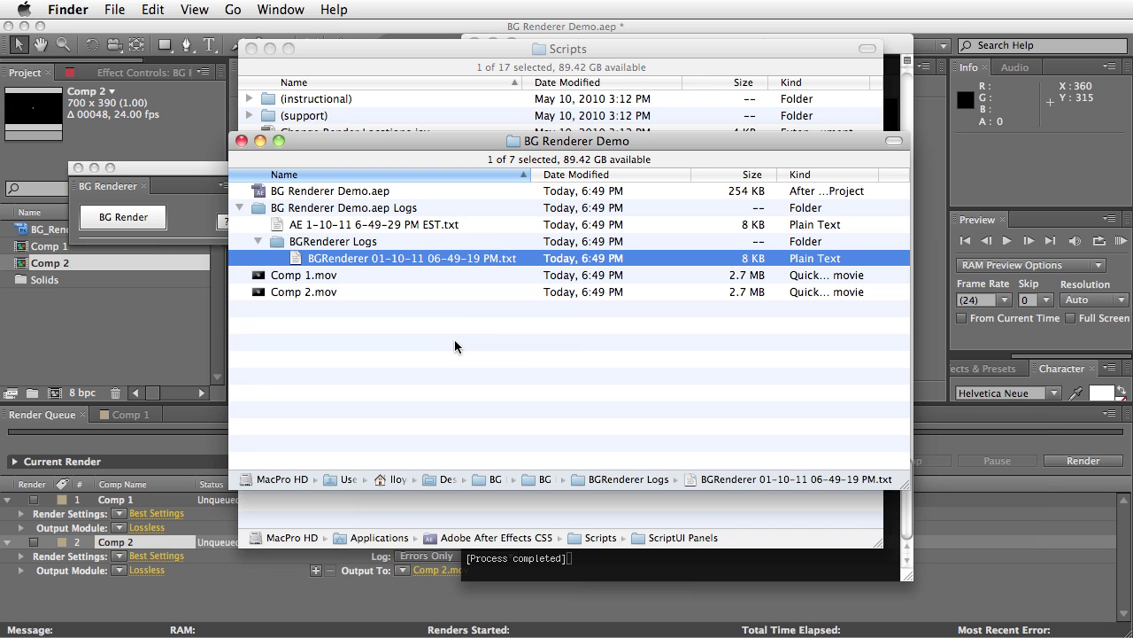
left_click(179, 342)
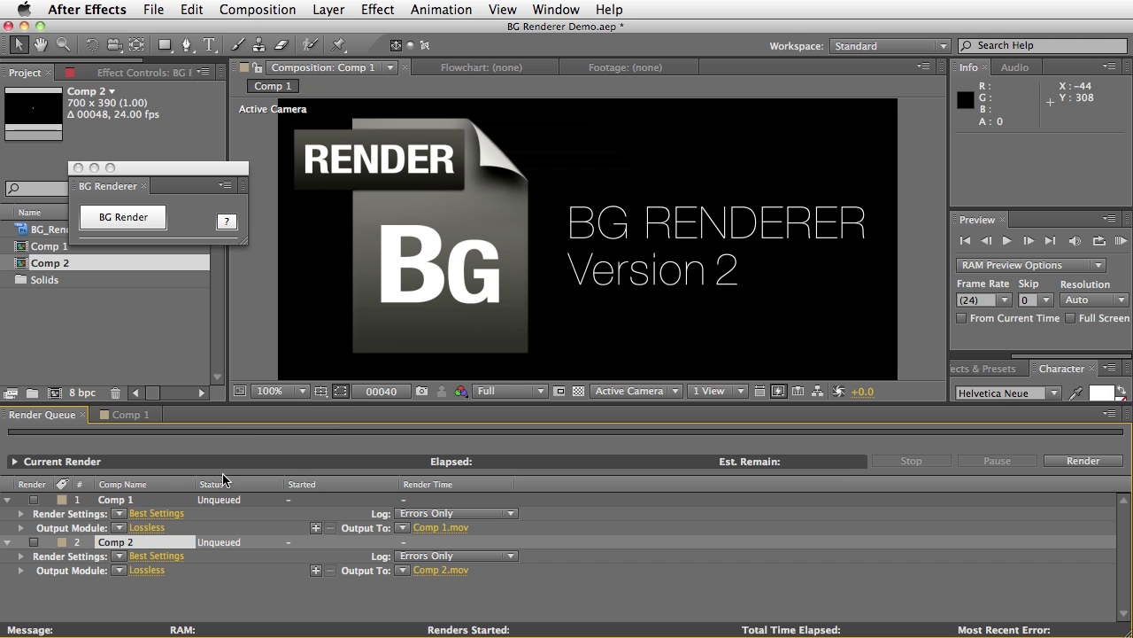
Enlarge the BG Renderer panel and turn on Advanced Settings
left_click_drag(178, 179, 182, 93)
left_click_drag(247, 160, 351, 397)
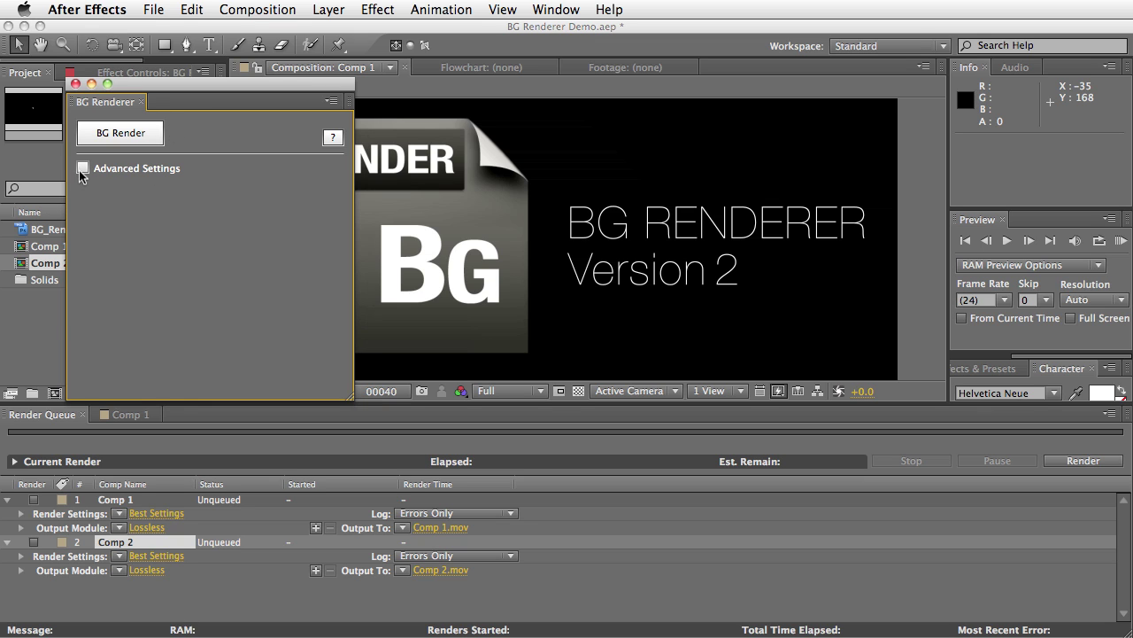
left_click(82, 167)
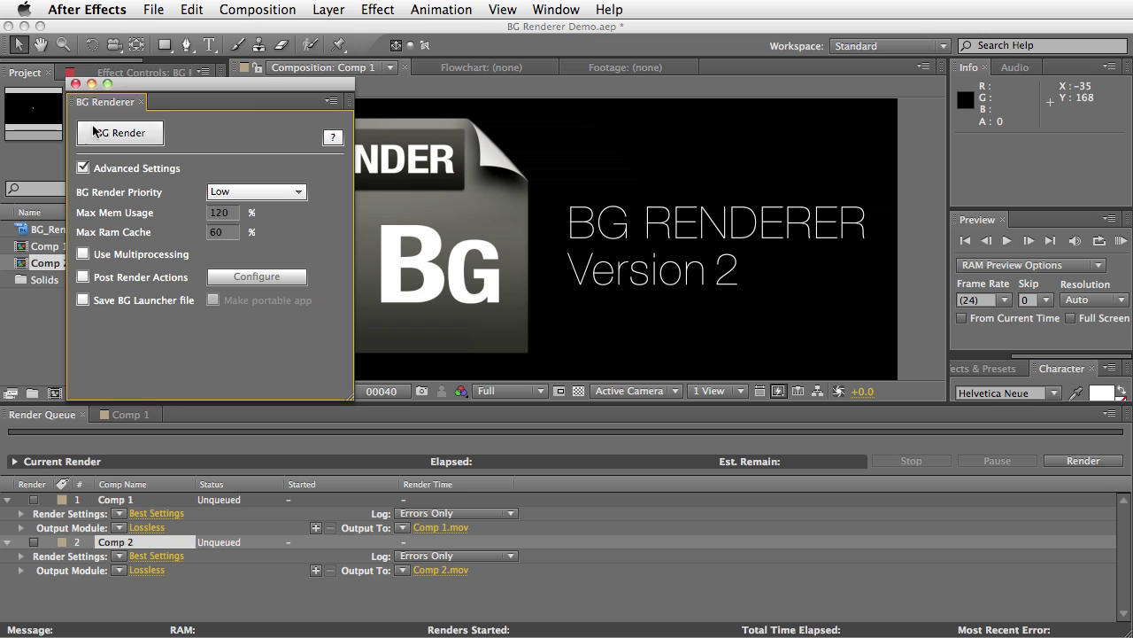
mouse_move(149, 197)
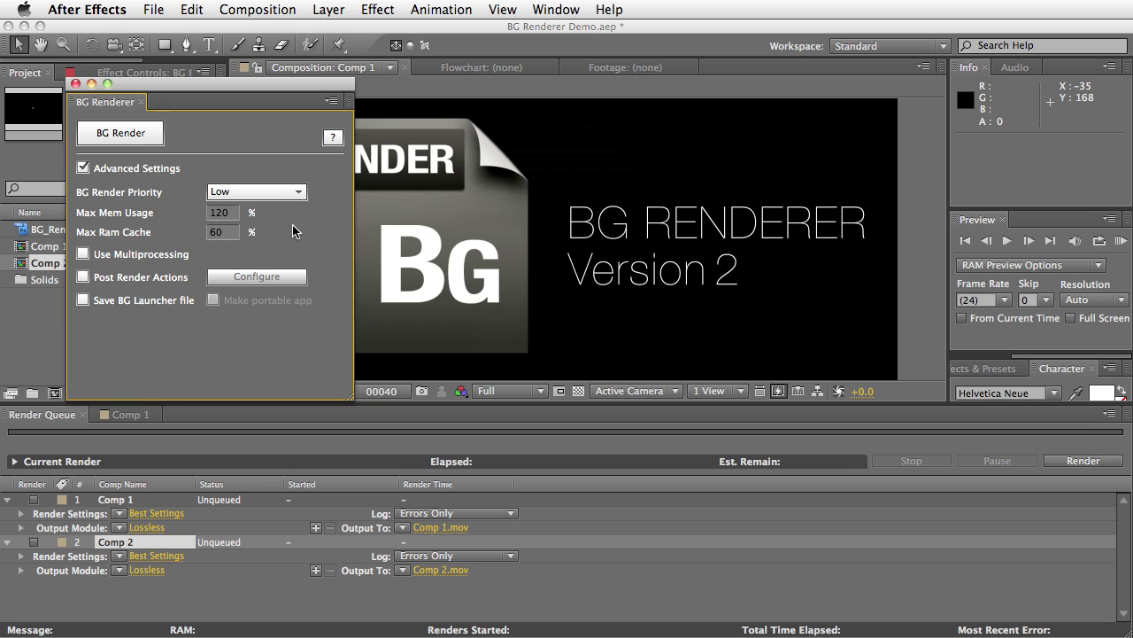
left_click_drag(352, 394, 325, 372)
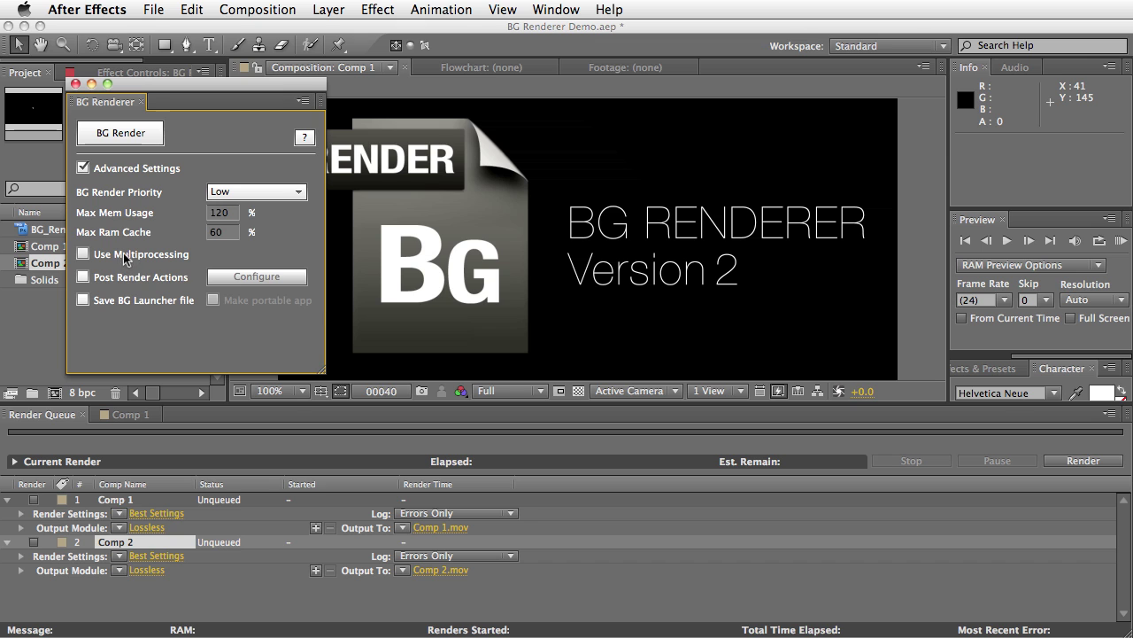
left_click_drag(322, 366, 338, 348)
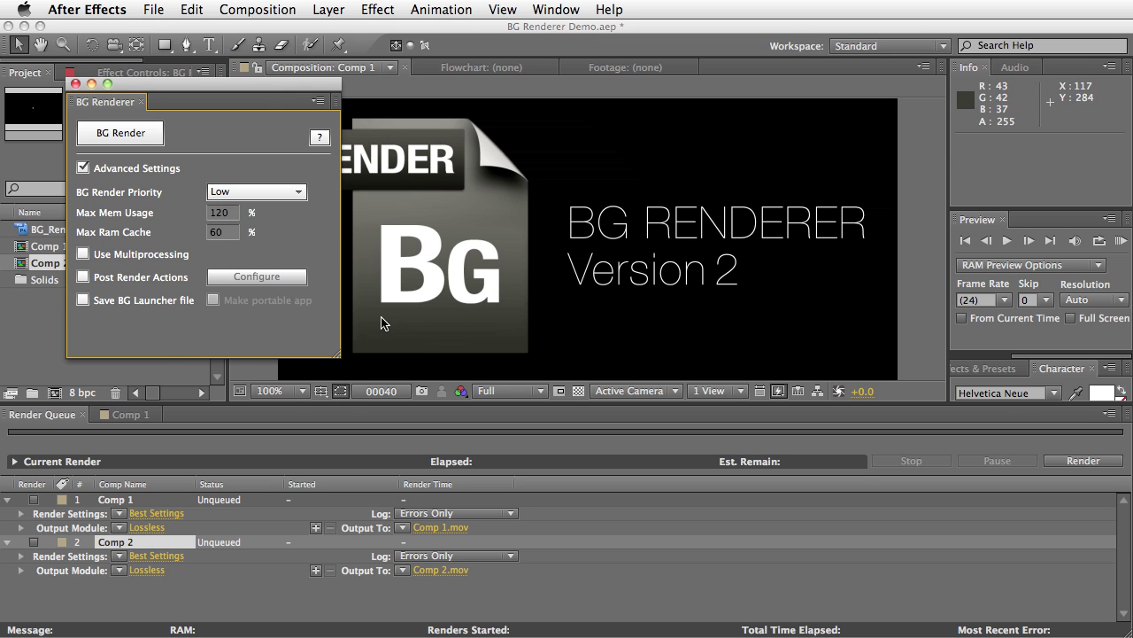
Try Medium and High BG Render Priority, then set it back to Low
mouse_move(157, 201)
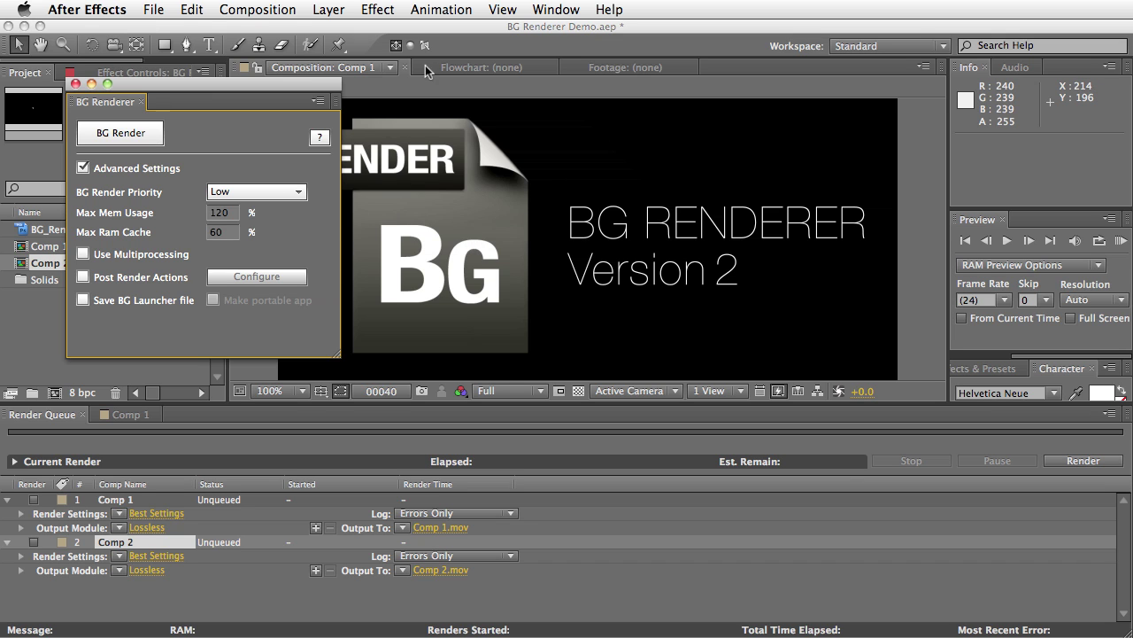
left_click(293, 202)
left_click(250, 225)
left_click(261, 191)
left_click(257, 238)
left_click(275, 198)
left_click(219, 210)
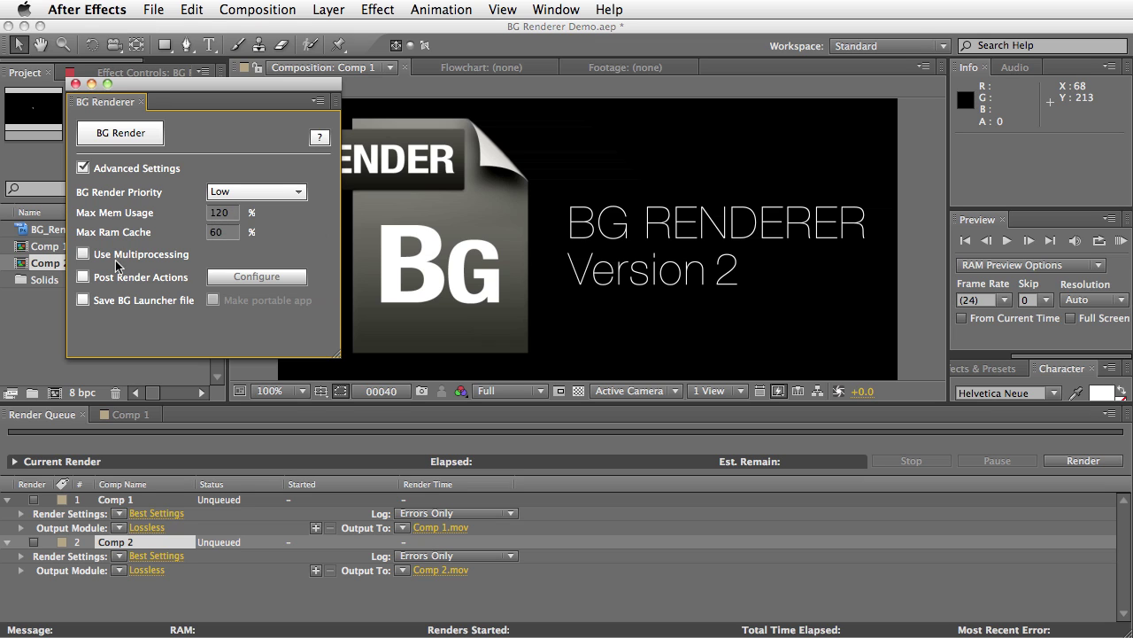
Tick Post Render Actions in the BG Renderer panel and open its Configure window
mouse_move(123, 253)
left_click(82, 277)
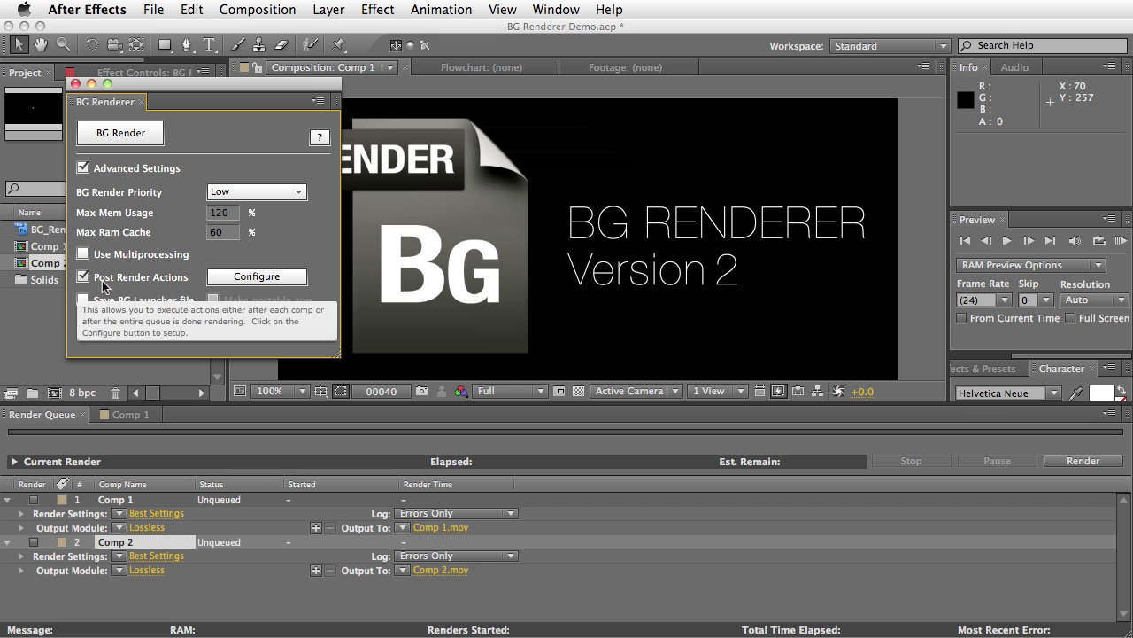
left_click(267, 277)
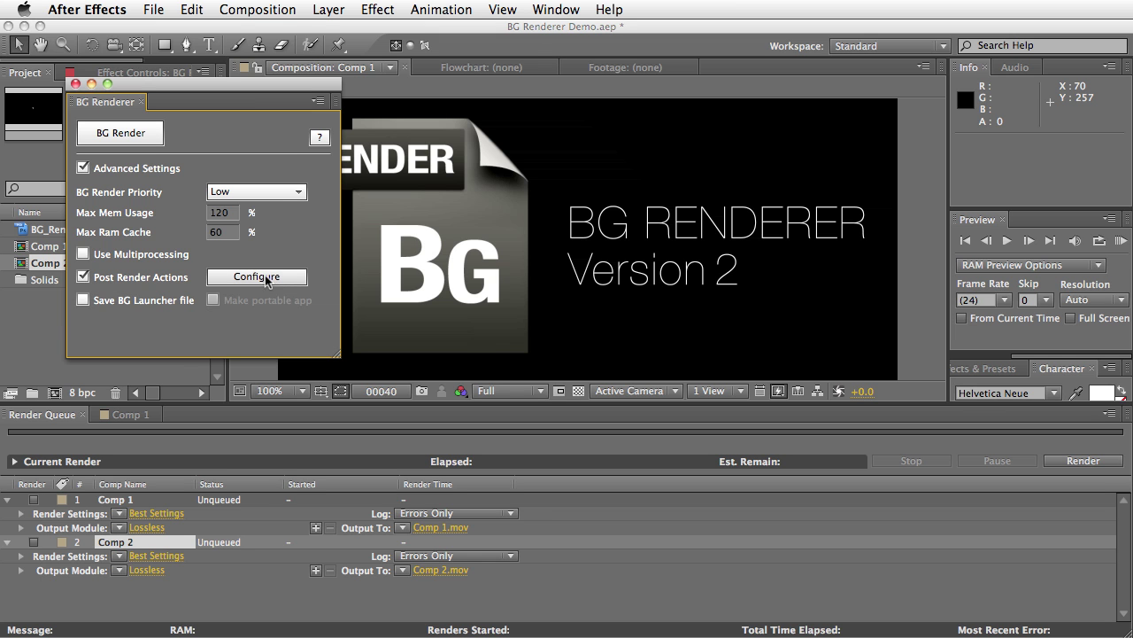
Centre the Post Render Actions window and turn on Play Sound set to At end
left_click_drag(901, 588, 339, 157)
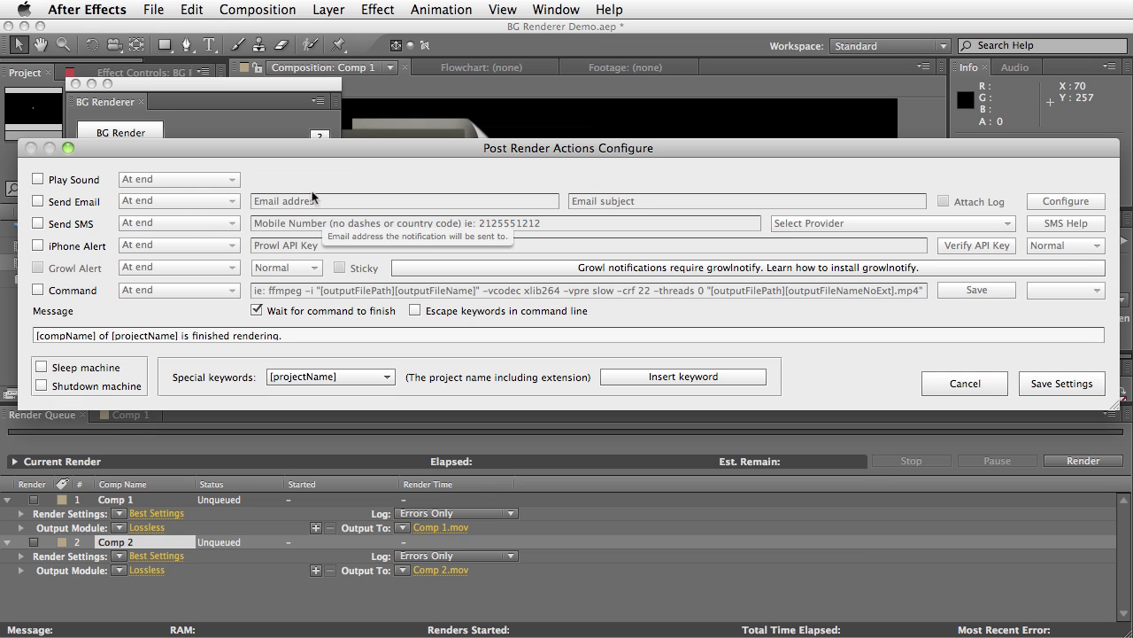
left_click(38, 181)
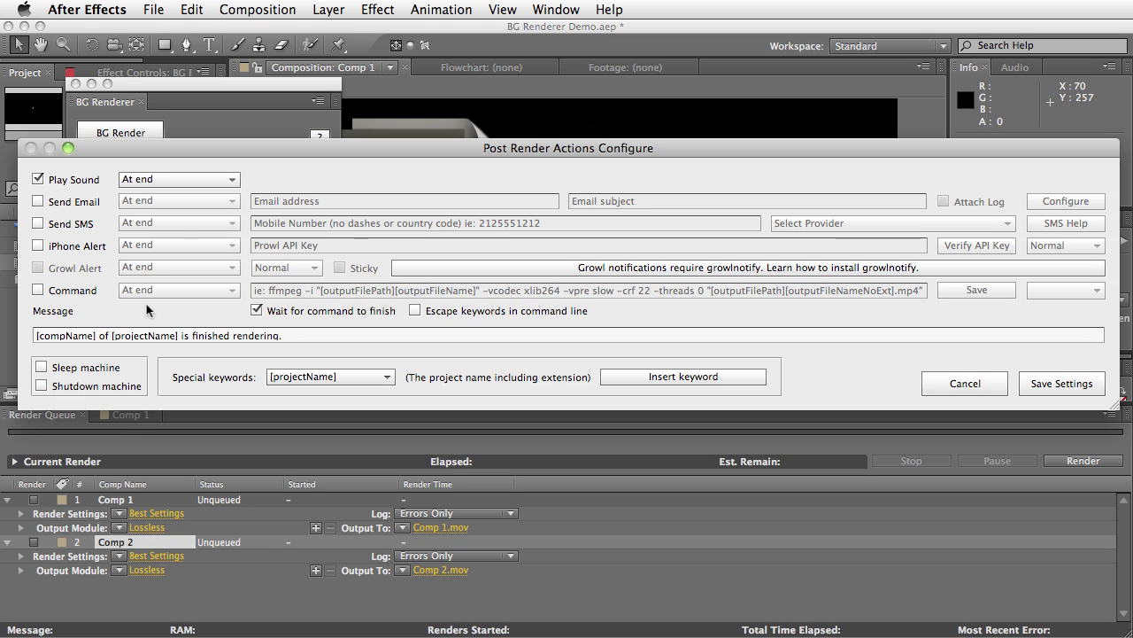
left_click(171, 178)
left_click(147, 197)
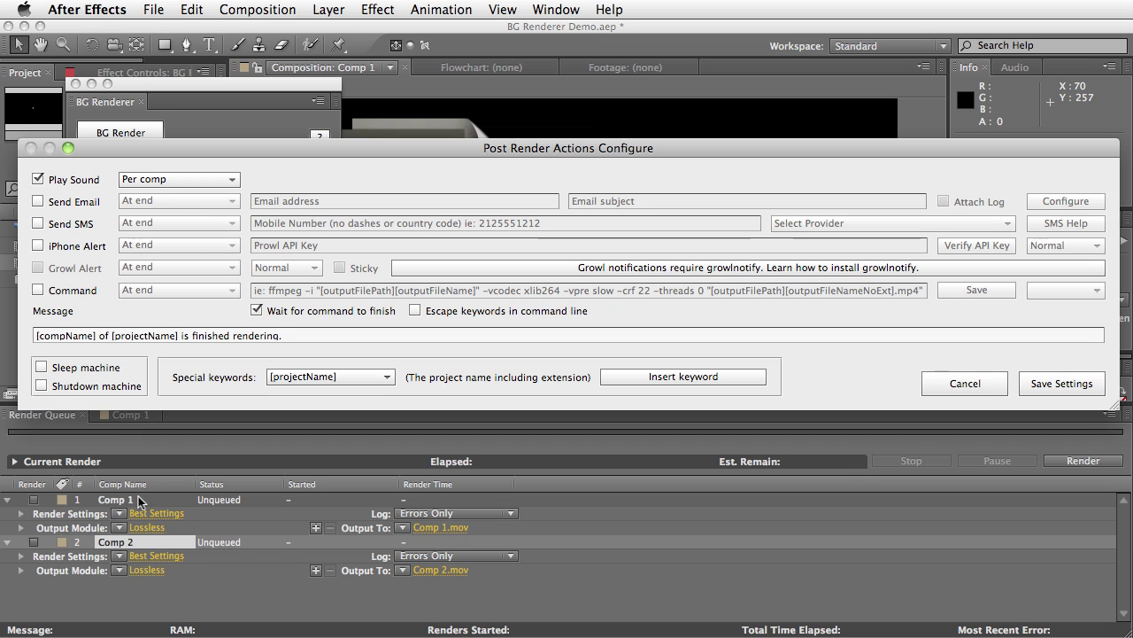
left_click(181, 179)
left_click(179, 207)
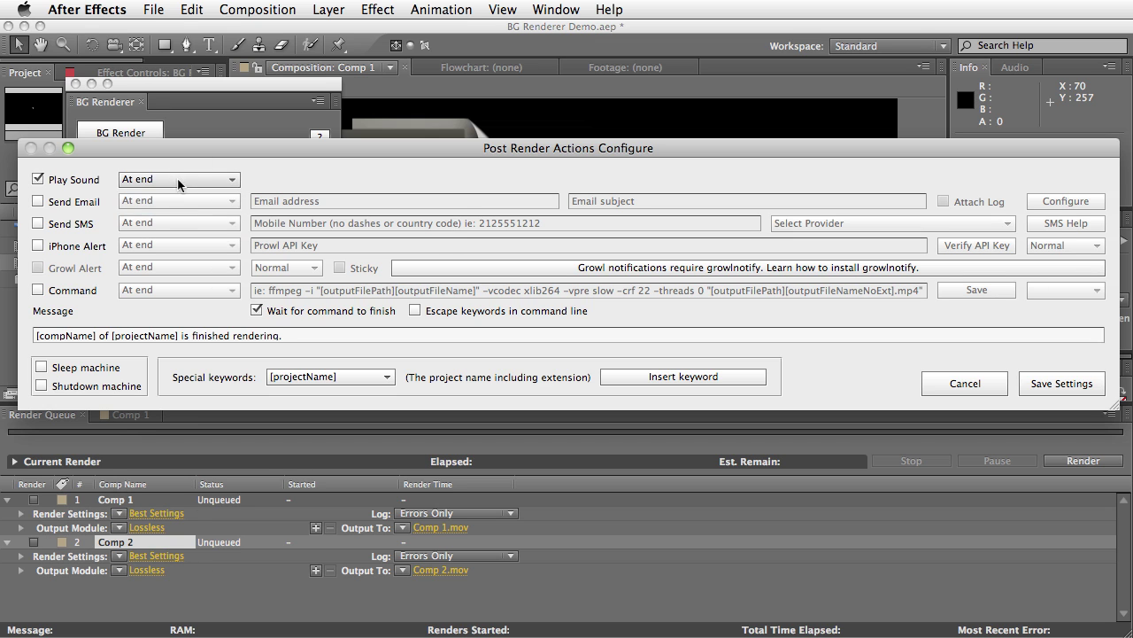
Try Send Email's Per comp and on-error timings, then leave it off at Per comp
left_click(38, 202)
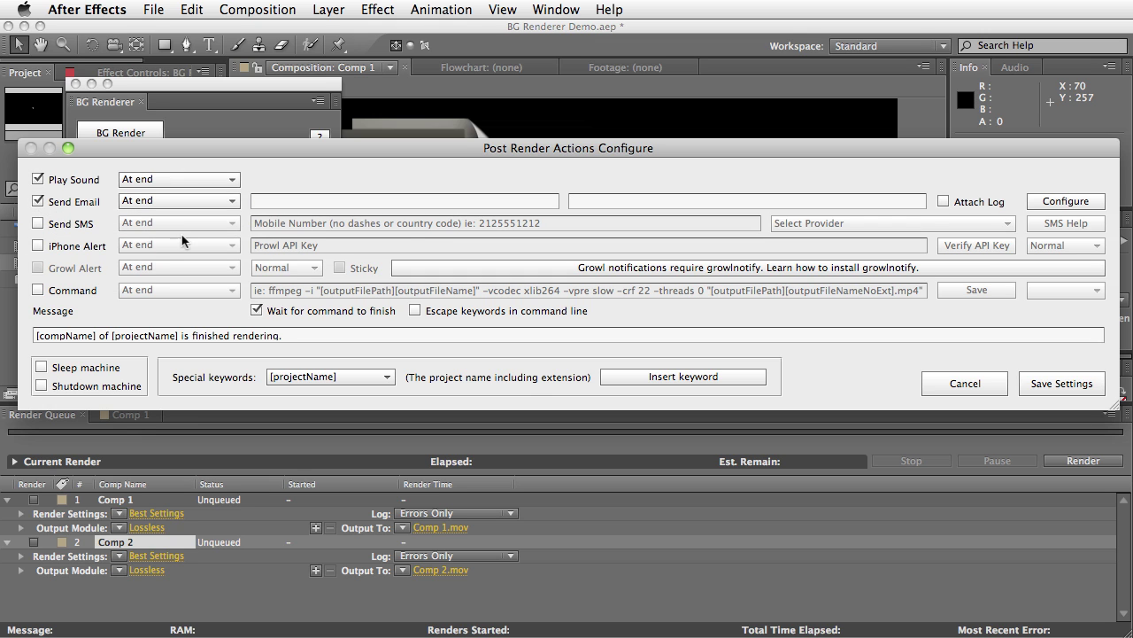
left_click(212, 201)
left_click(165, 217)
left_click(170, 201)
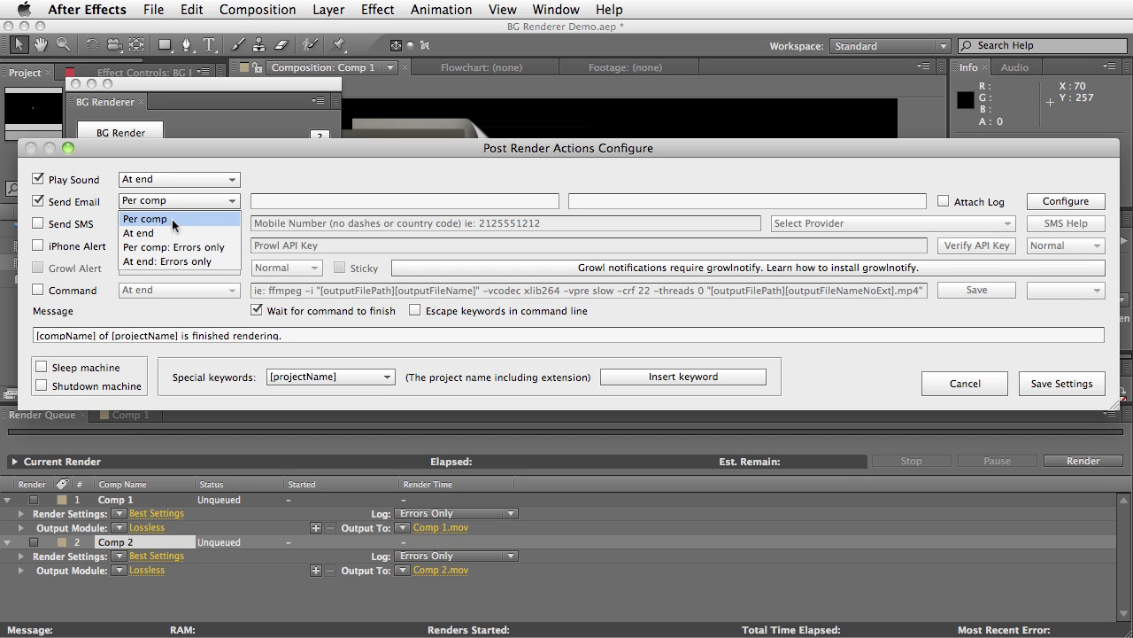
left_click(217, 248)
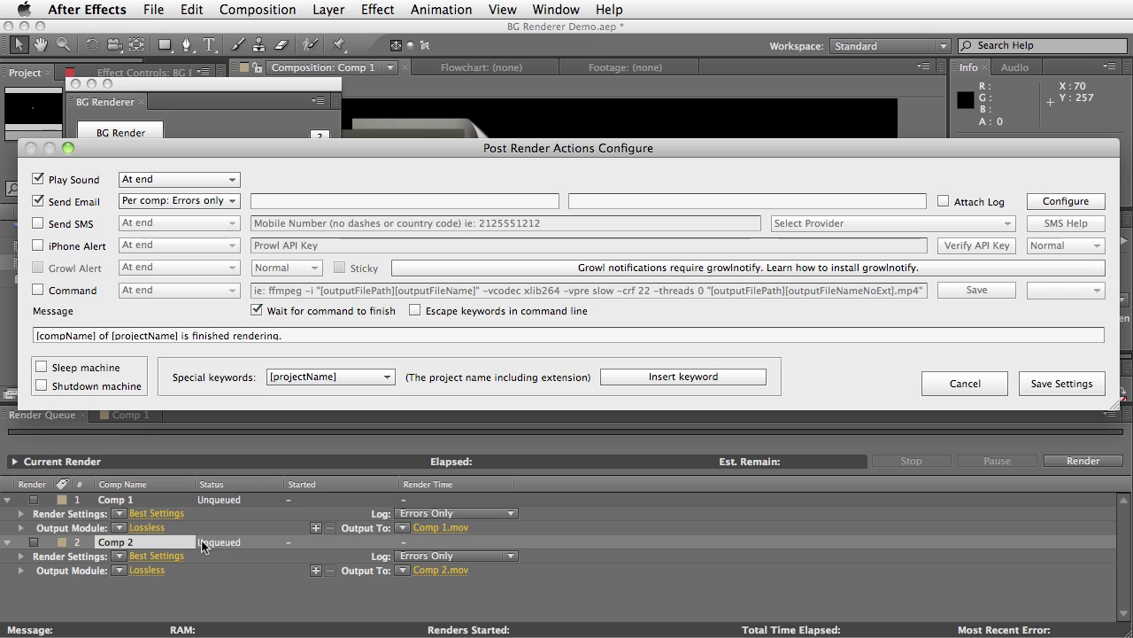
left_click(183, 199)
left_click(181, 261)
left_click(138, 200)
left_click(208, 208)
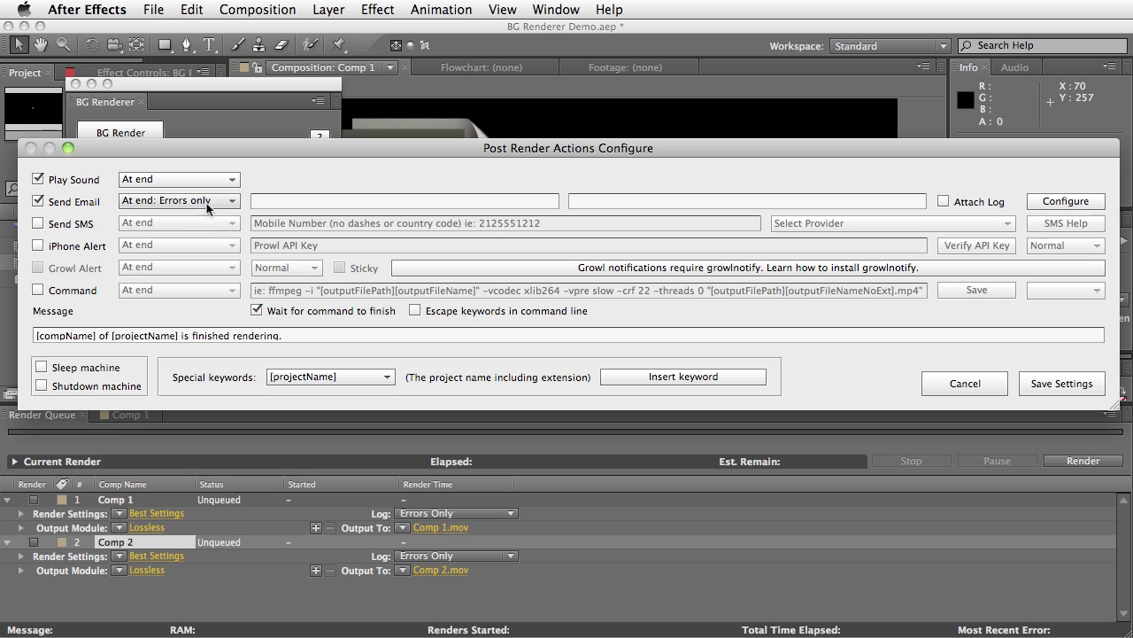
left_click(202, 202)
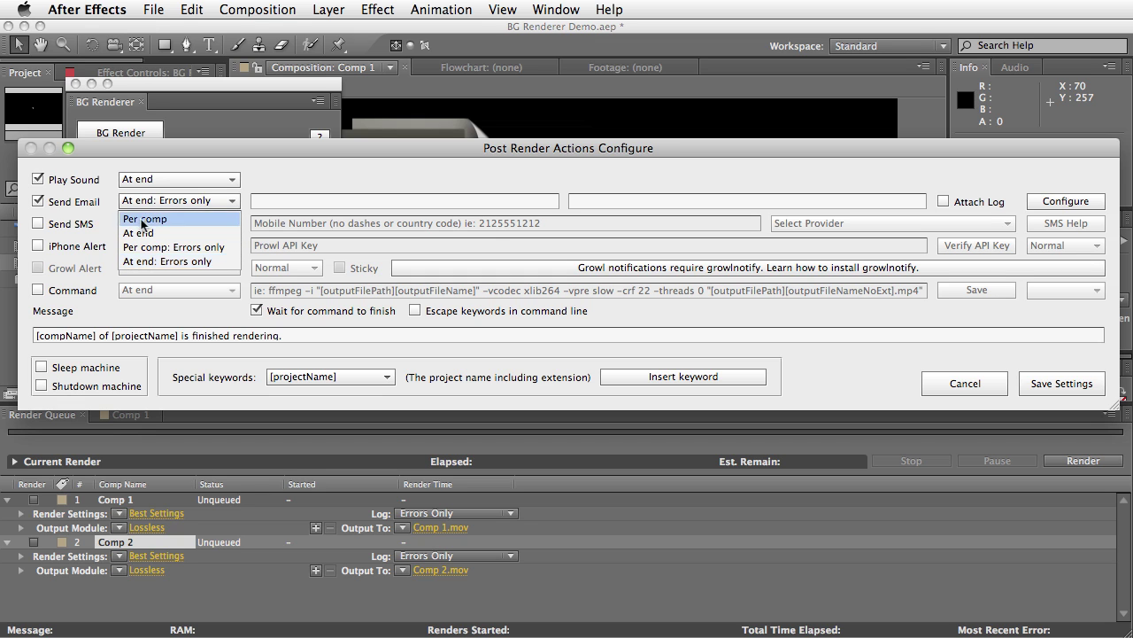
left_click(157, 217)
left_click(55, 202)
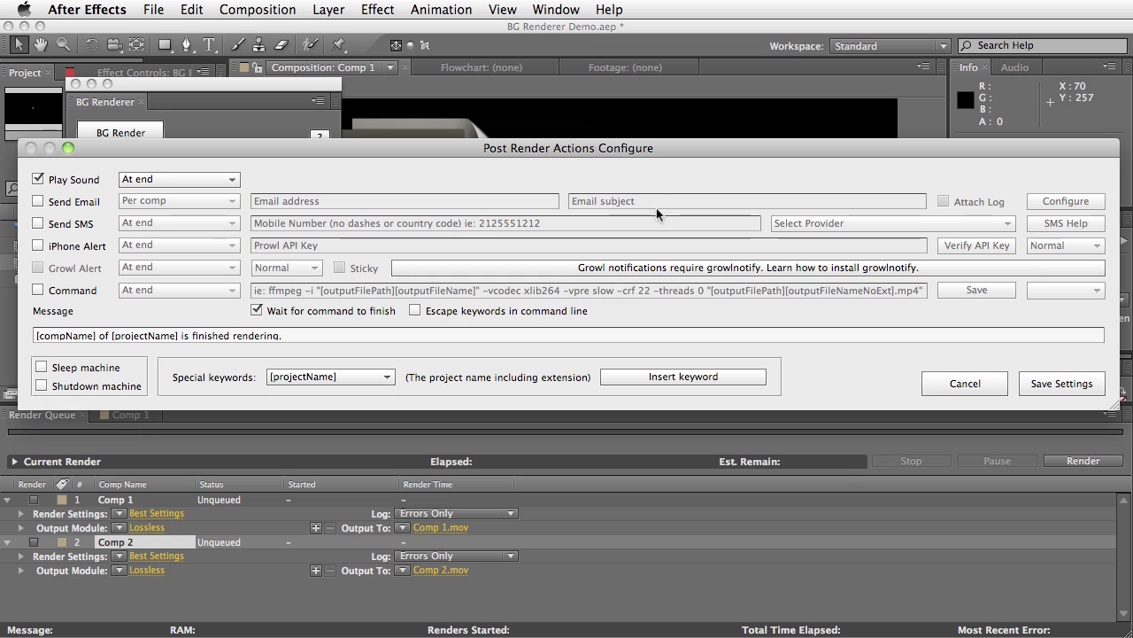
Turn email notification back on and enter the recipient's e-mail address
left_click(55, 202)
left_click(349, 199)
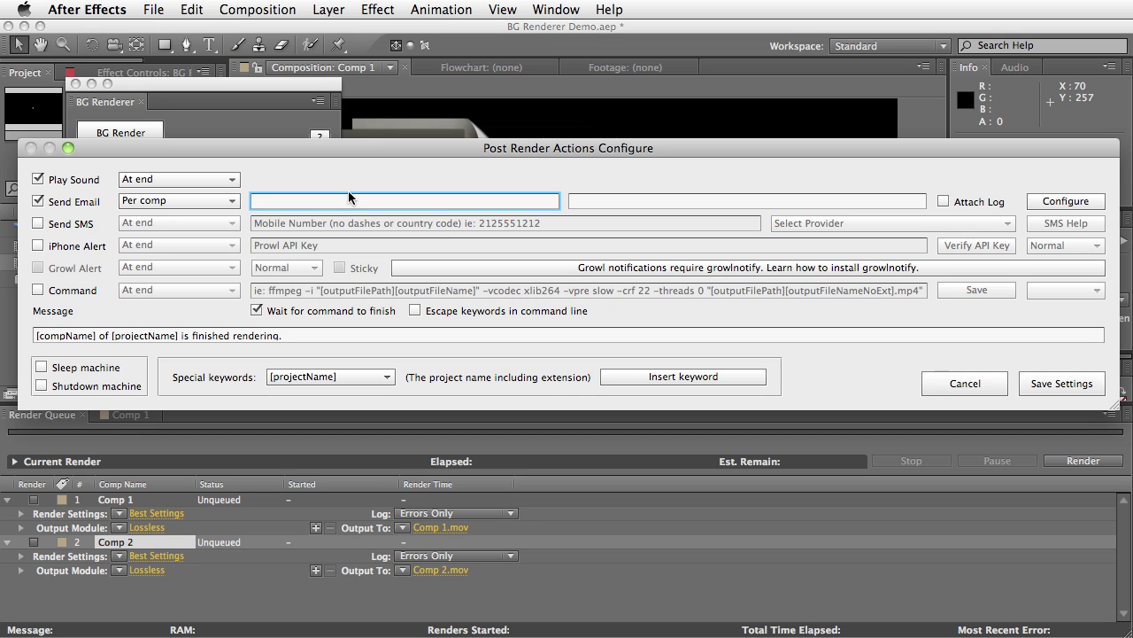
type("someone@email.com")
key("Tab")
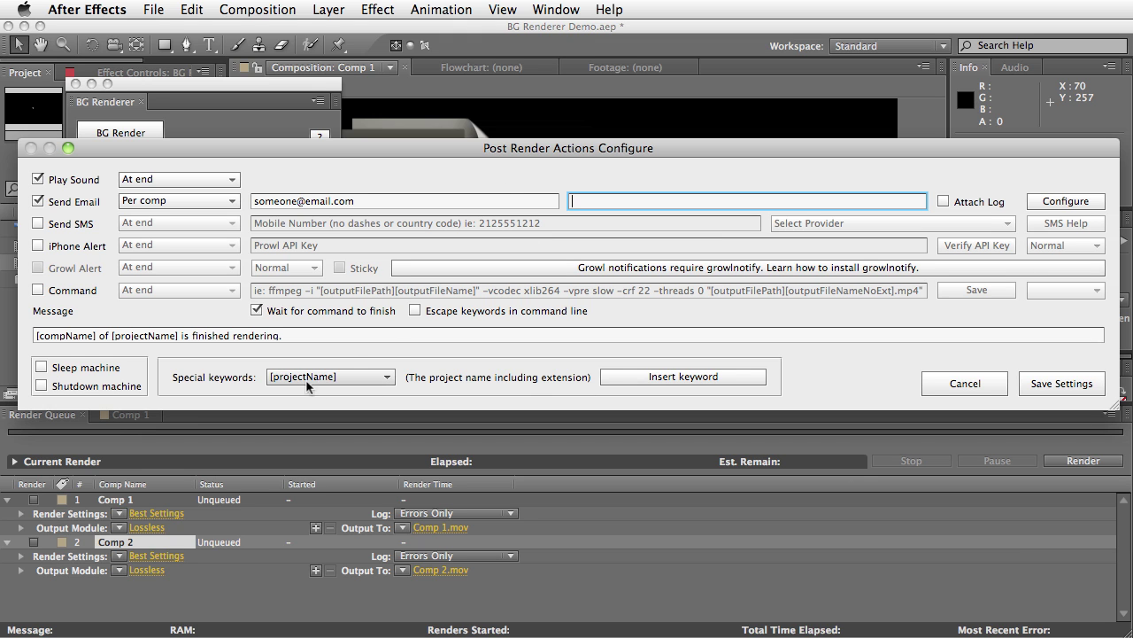
Set the subject to '[compName] is done rendering', attach the render log, and open E-mail Config
left_click(375, 379)
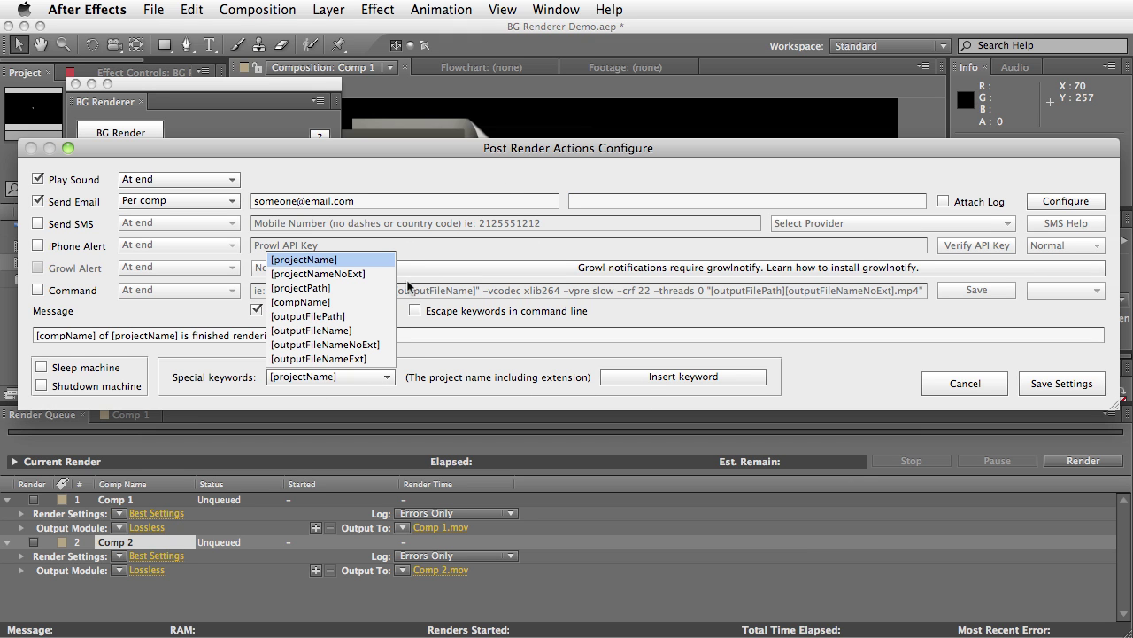
left_click(361, 275)
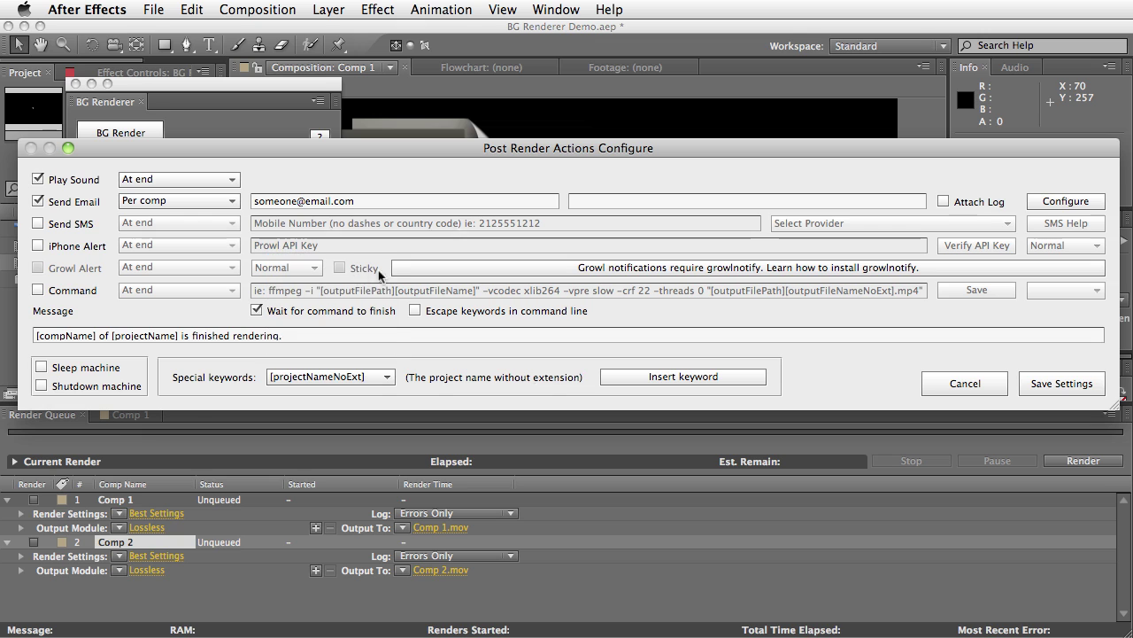
left_click(379, 376)
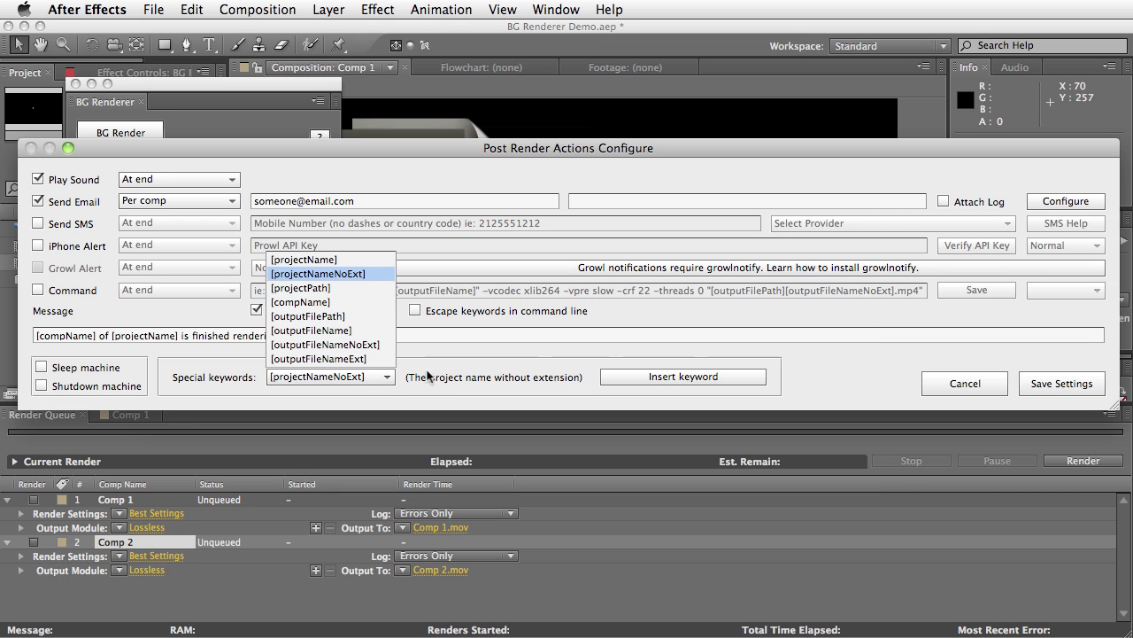
left_click(381, 377)
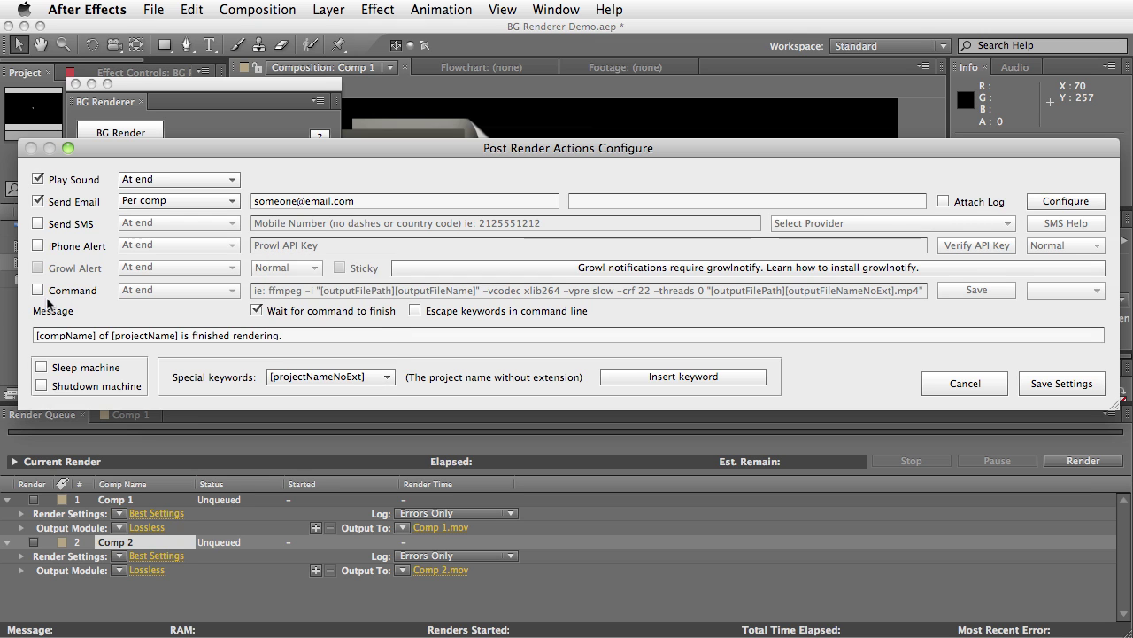
left_click(323, 379)
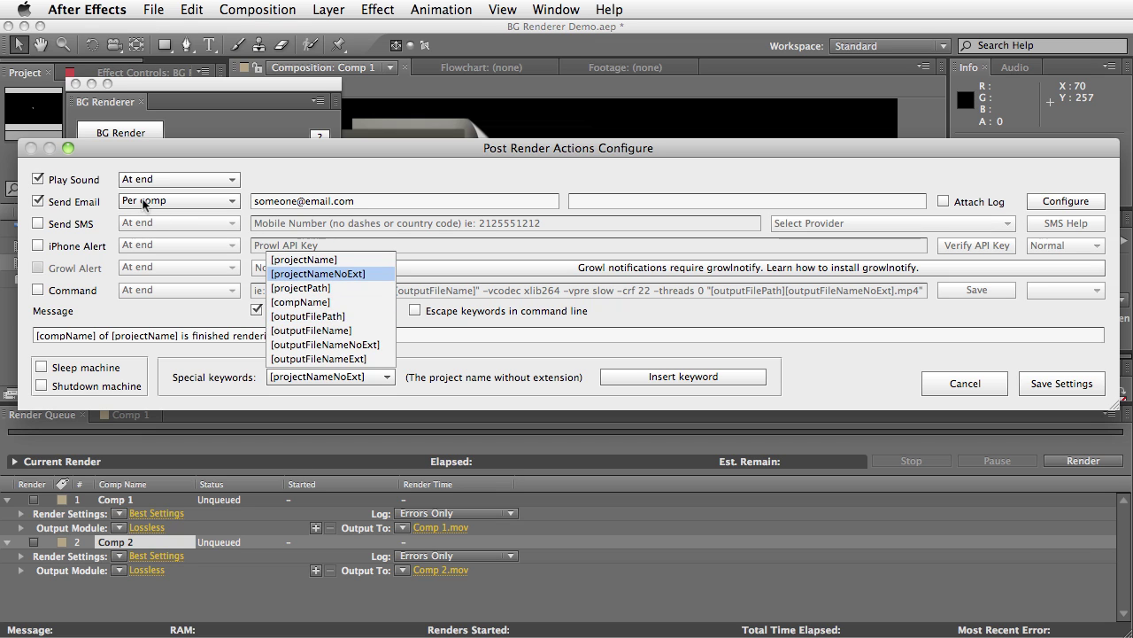
left_click(299, 303)
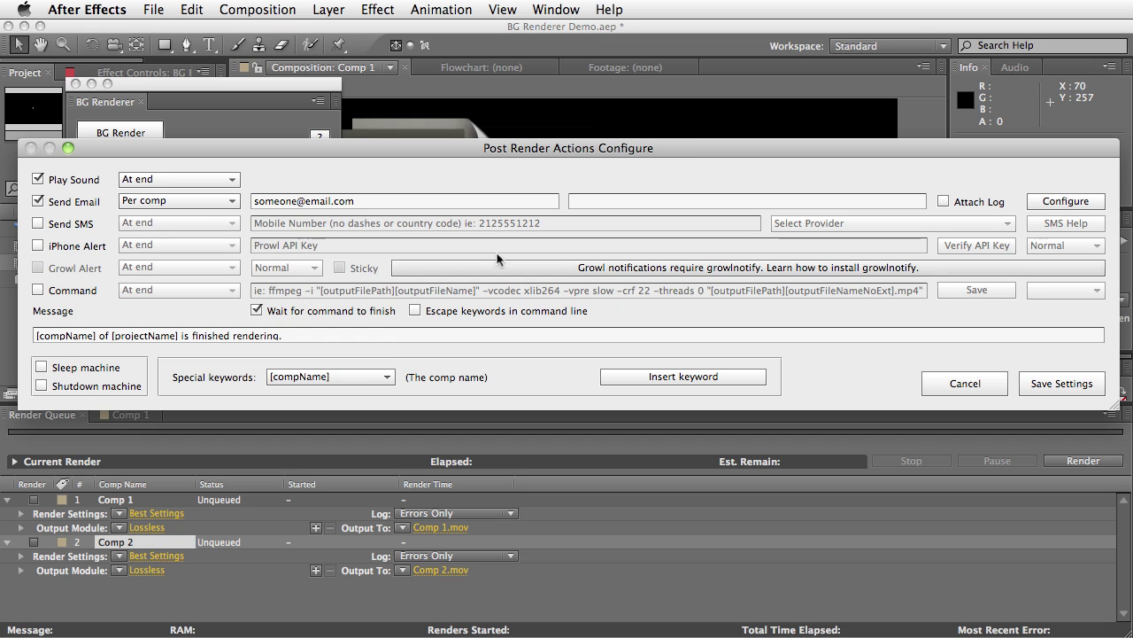
left_click(577, 202)
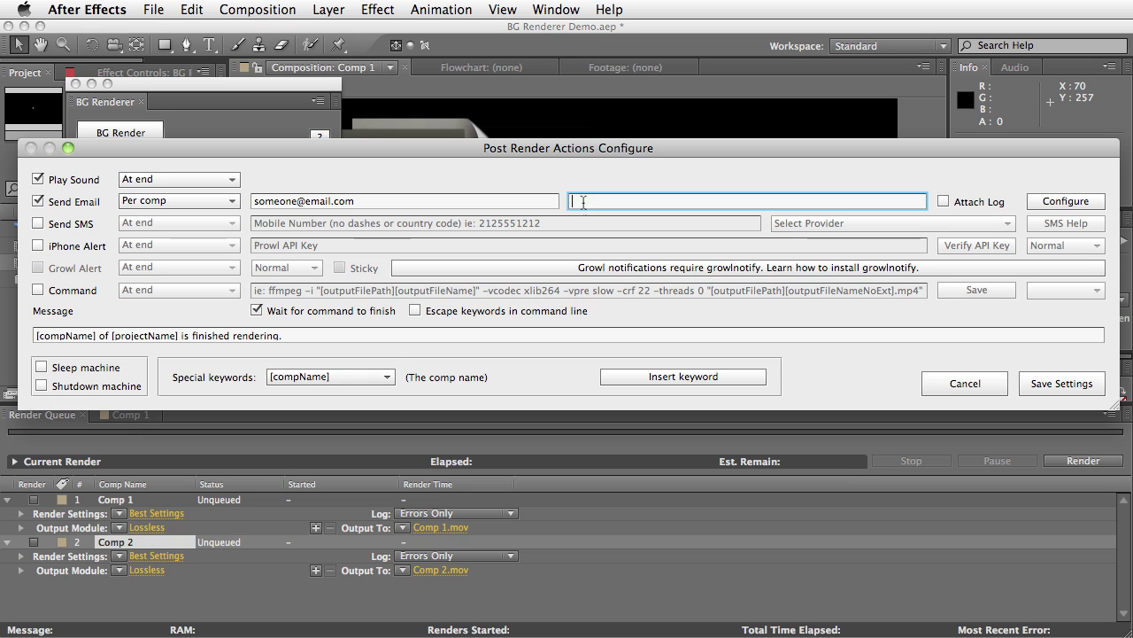
left_click(655, 379)
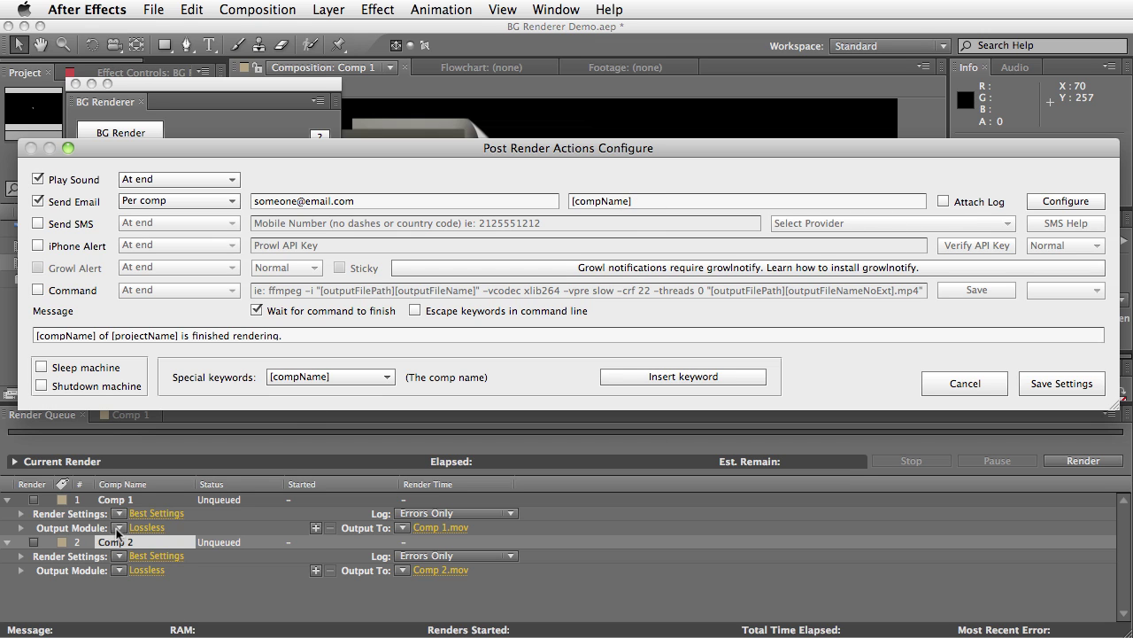
left_click(681, 201)
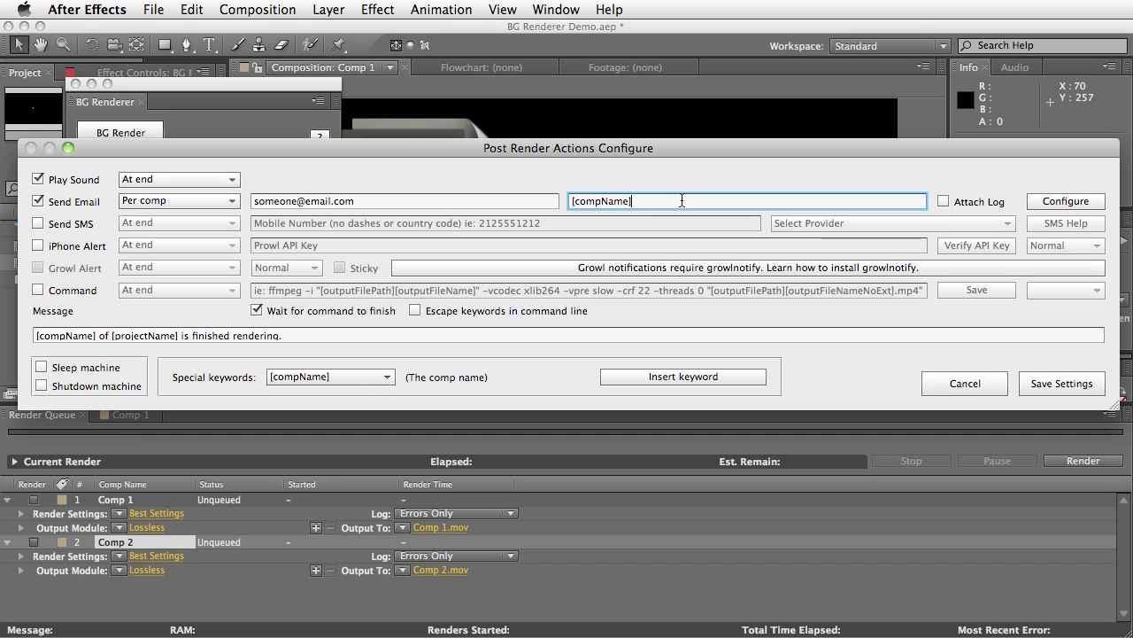
type("is done rendering")
left_click(944, 201)
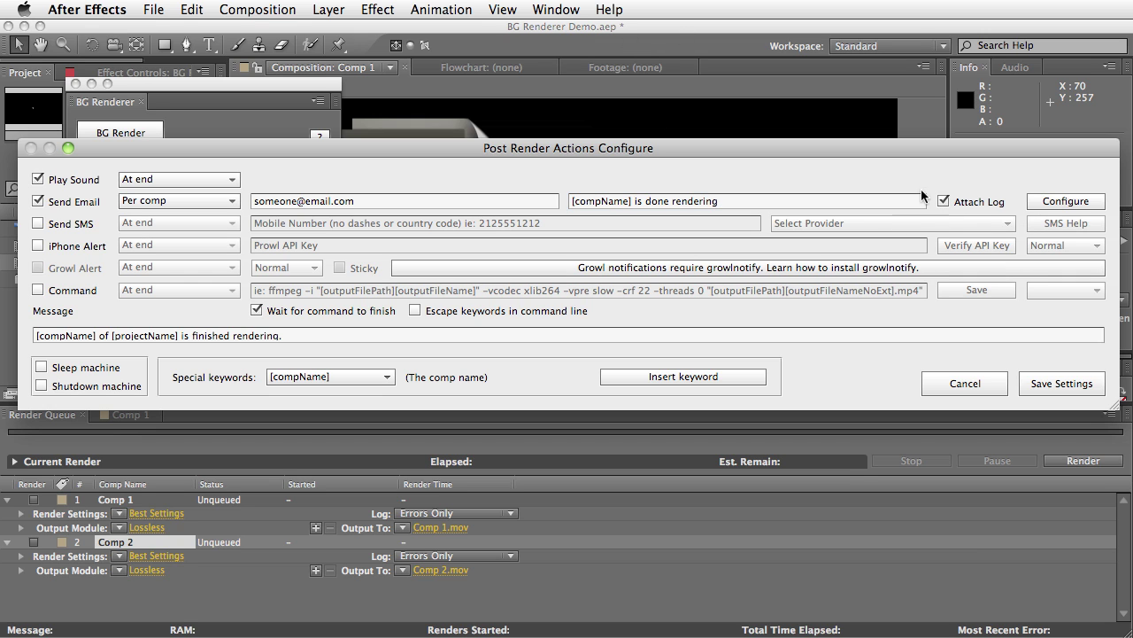
left_click(1065, 201)
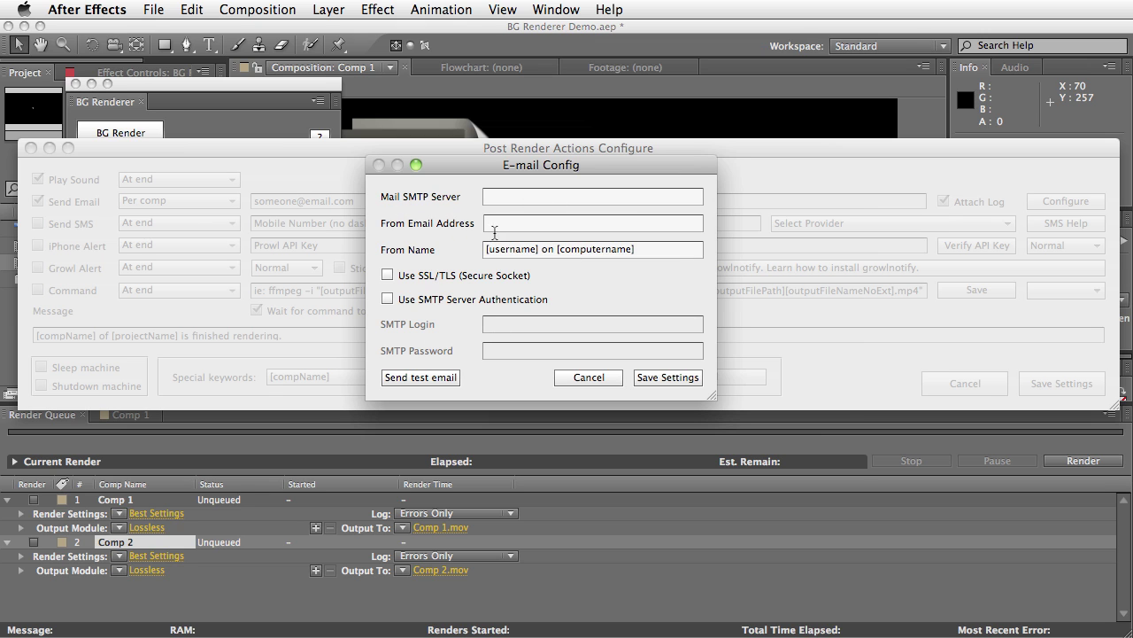
Enable Use SSL/TLS and Use SMTP Server Authentication, then close E-mail Config
left_click(501, 227)
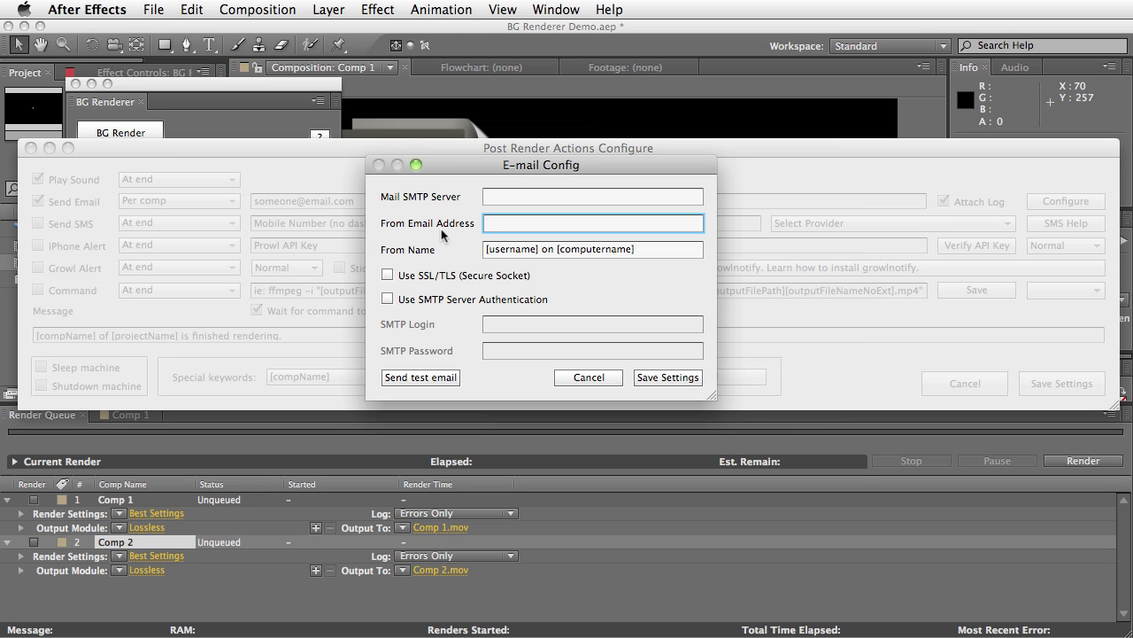
left_click(388, 275)
left_click(389, 299)
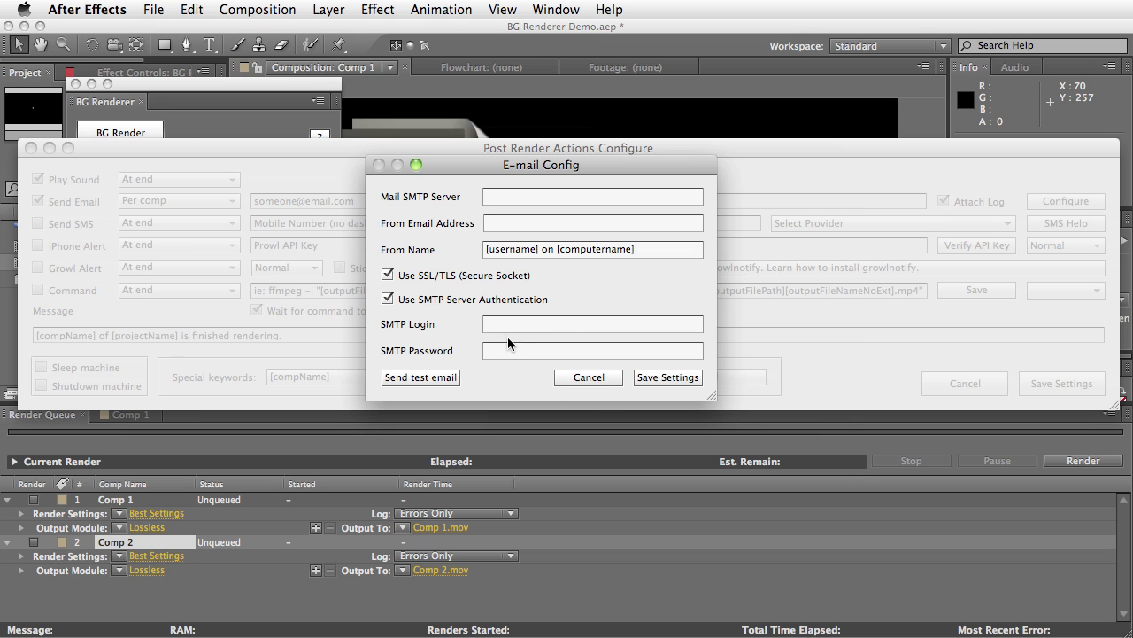
left_click(582, 380)
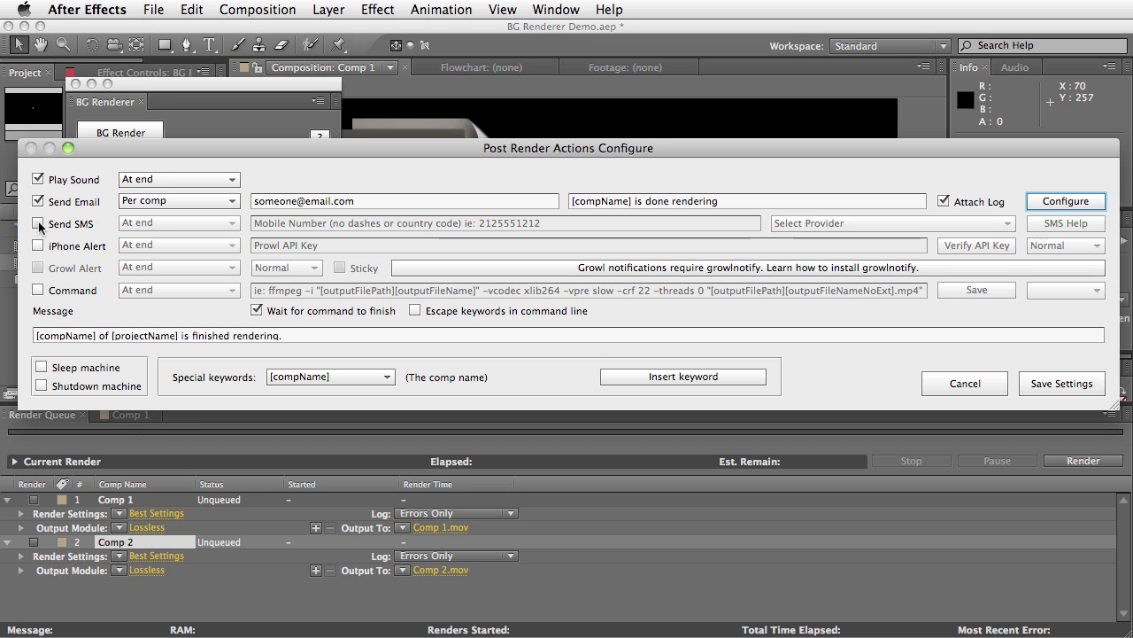
Turn on Send SMS, start a mobile number, and dismiss the 'select a provider first' alert
left_click(62, 225)
left_click(64, 232)
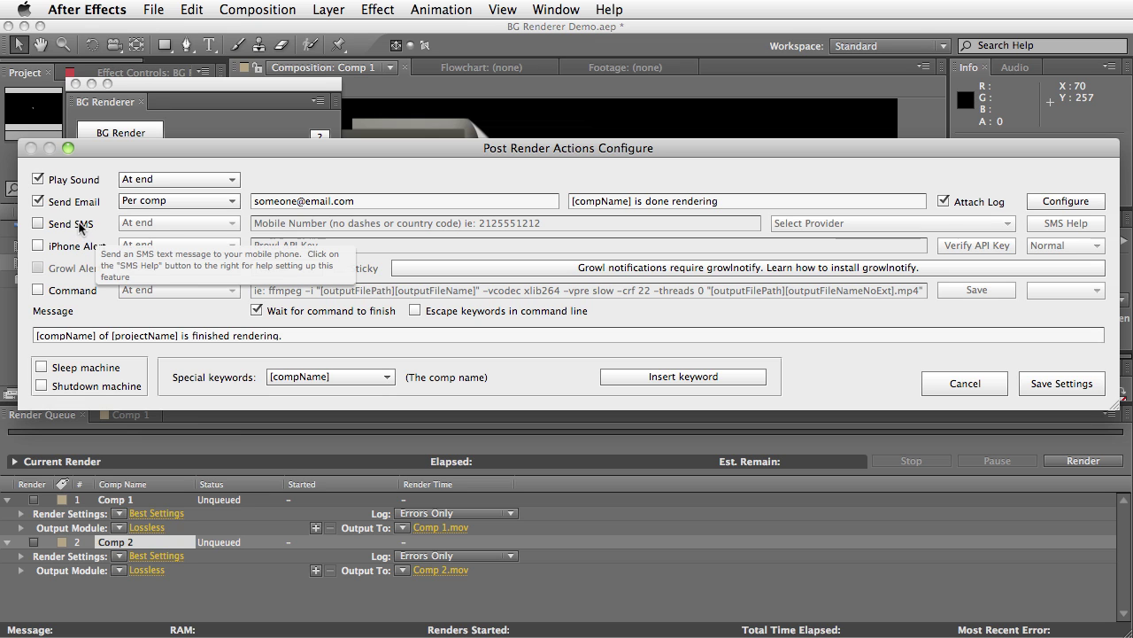
left_click(78, 224)
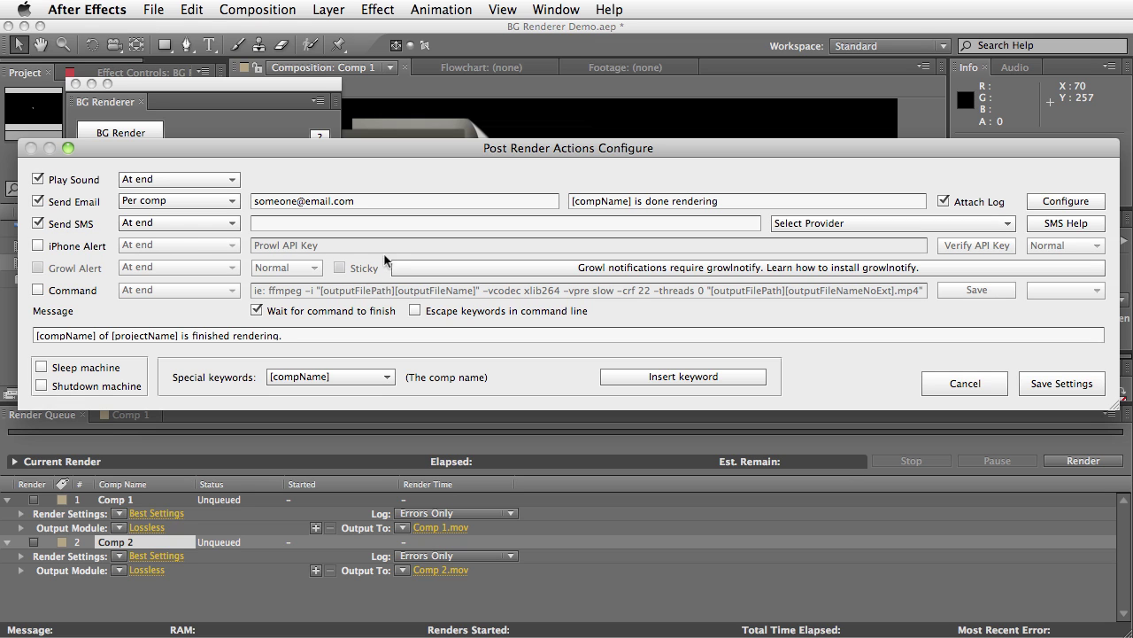
left_click(347, 226)
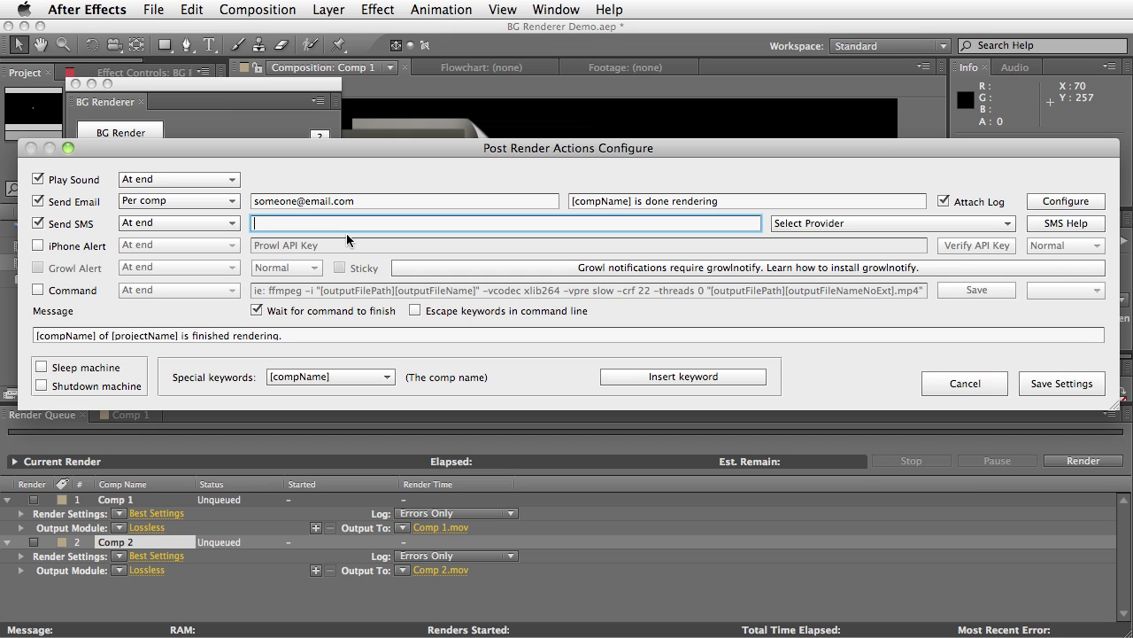
type("1")
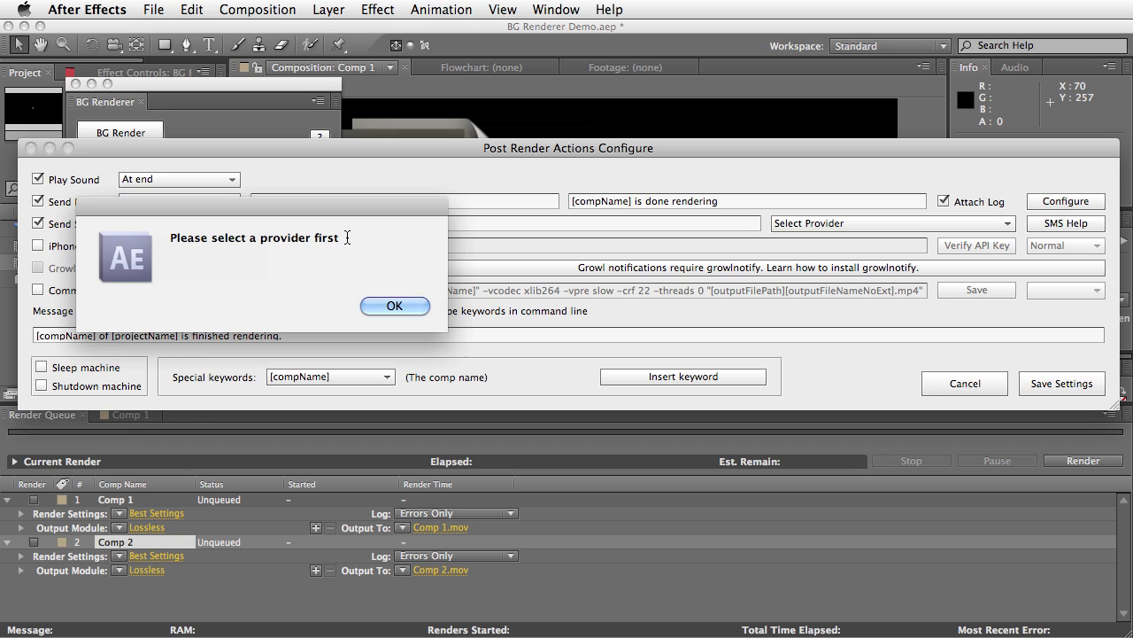
left_click(395, 305)
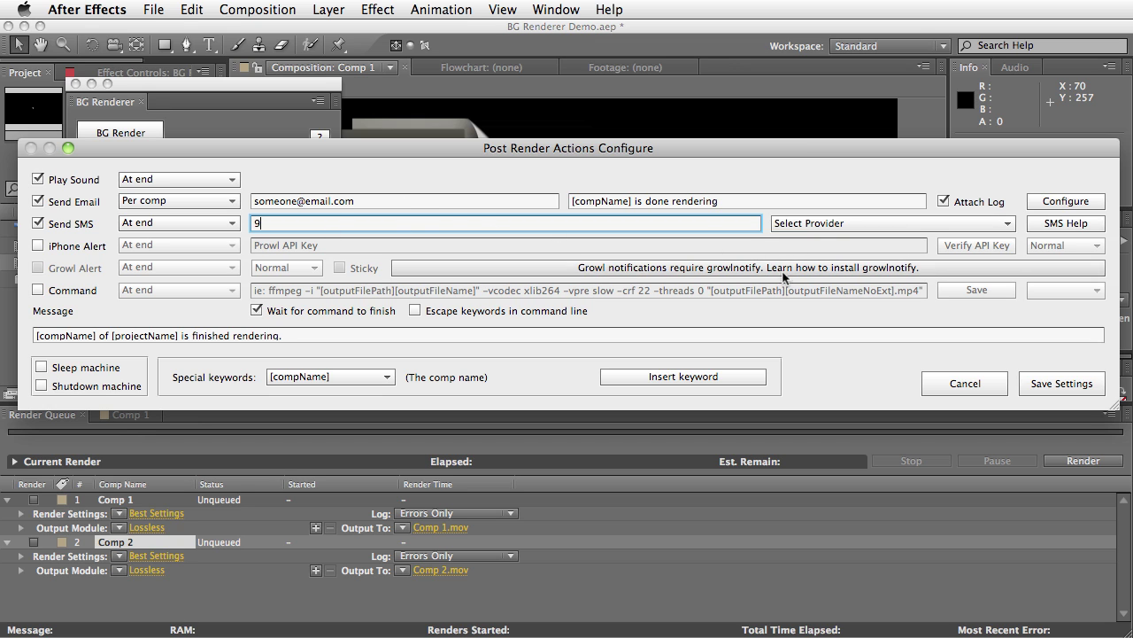
Choose AT&T Wireless from the United States entries in the SMS provider list
left_click(820, 233)
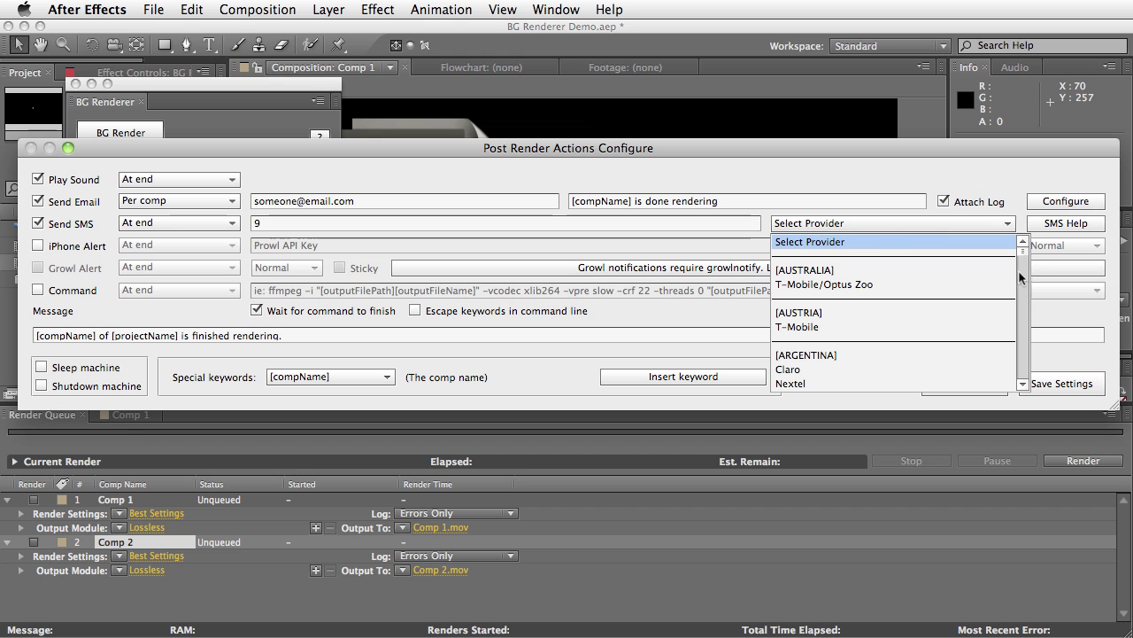
scroll(1020, 292, "down", 15)
scroll(1015, 299, "down", 12)
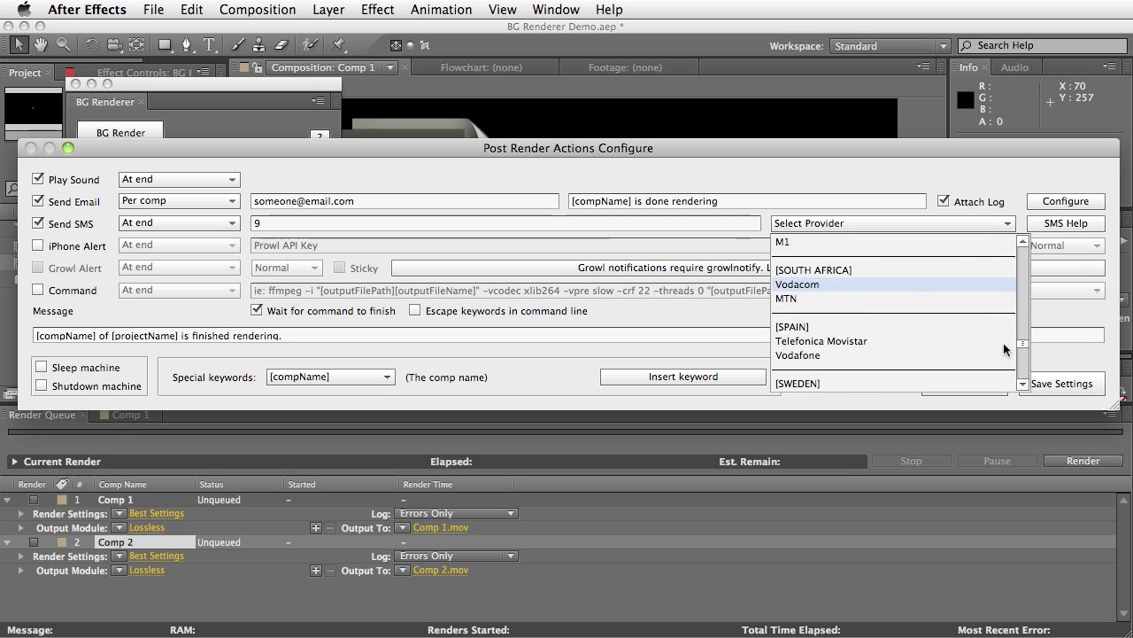
scroll(1003, 342, "down", 2)
scroll(1004, 346, "up", 6)
scroll(1003, 349, "down", 9)
scroll(1001, 352, "down", 1)
left_click(983, 328)
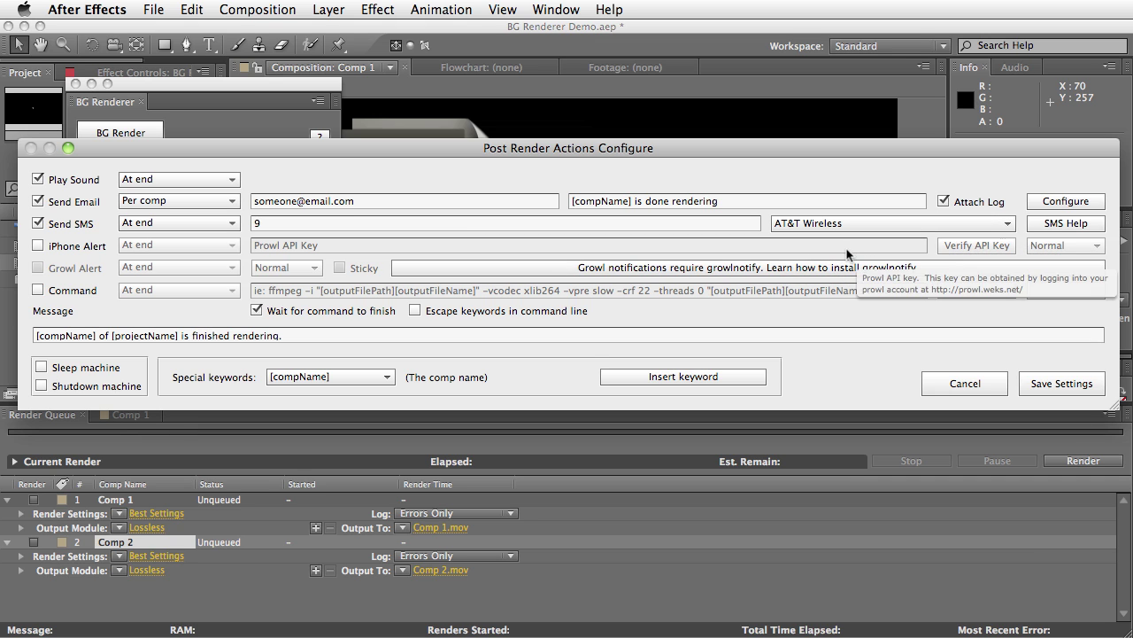
Replace the SMS number field's contents with the full 10-digit mobile number
left_click(274, 223)
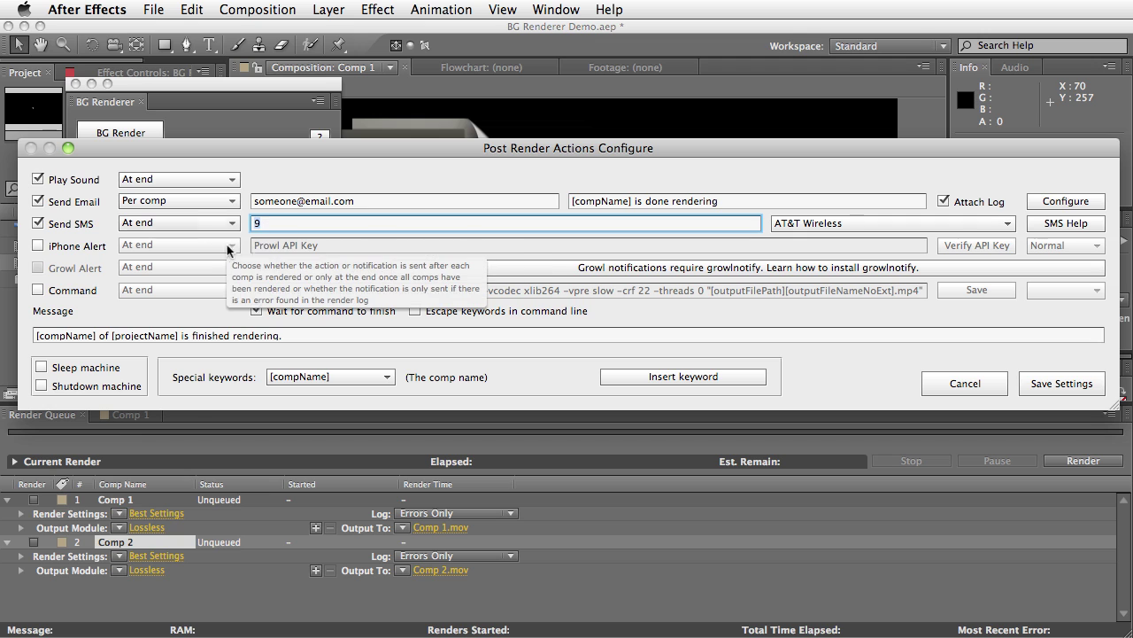
key("BackSpace")
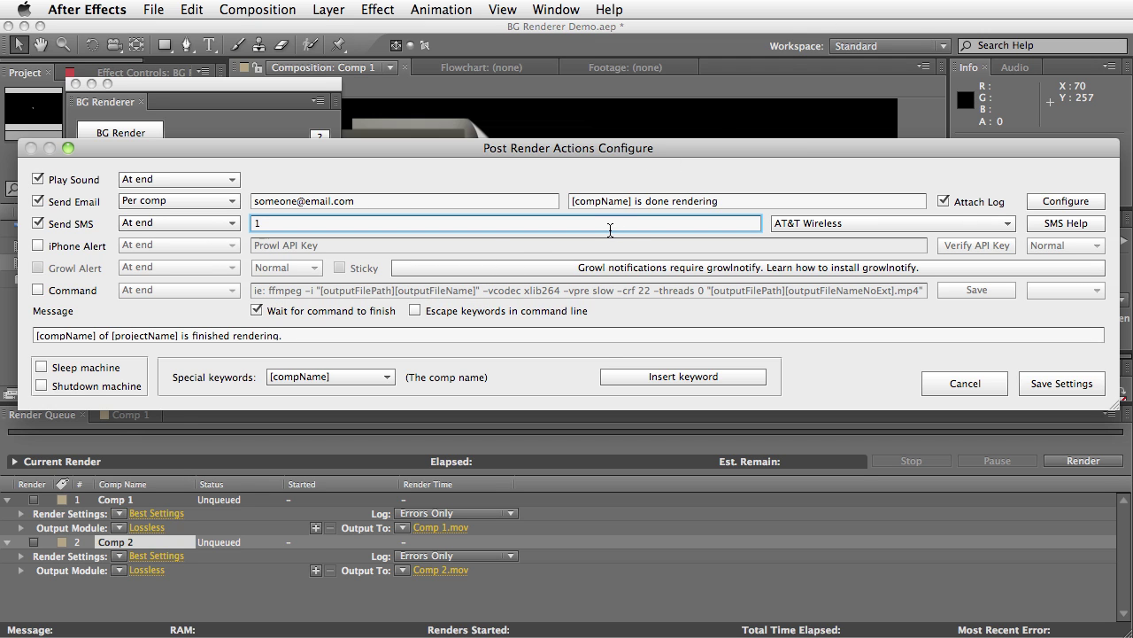
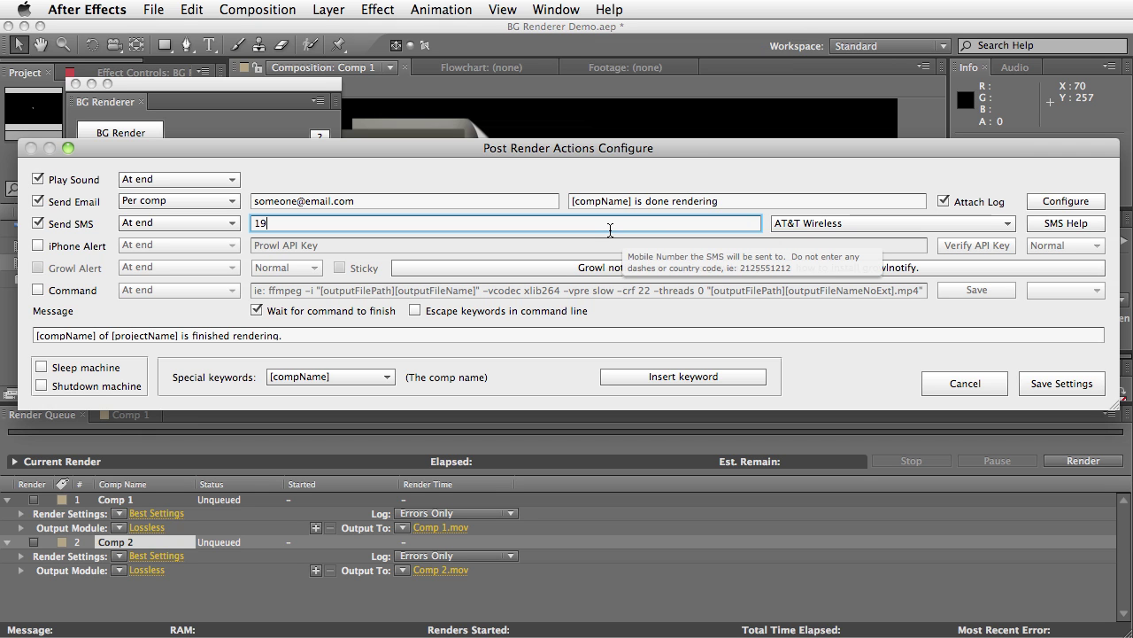
key("BackSpace")
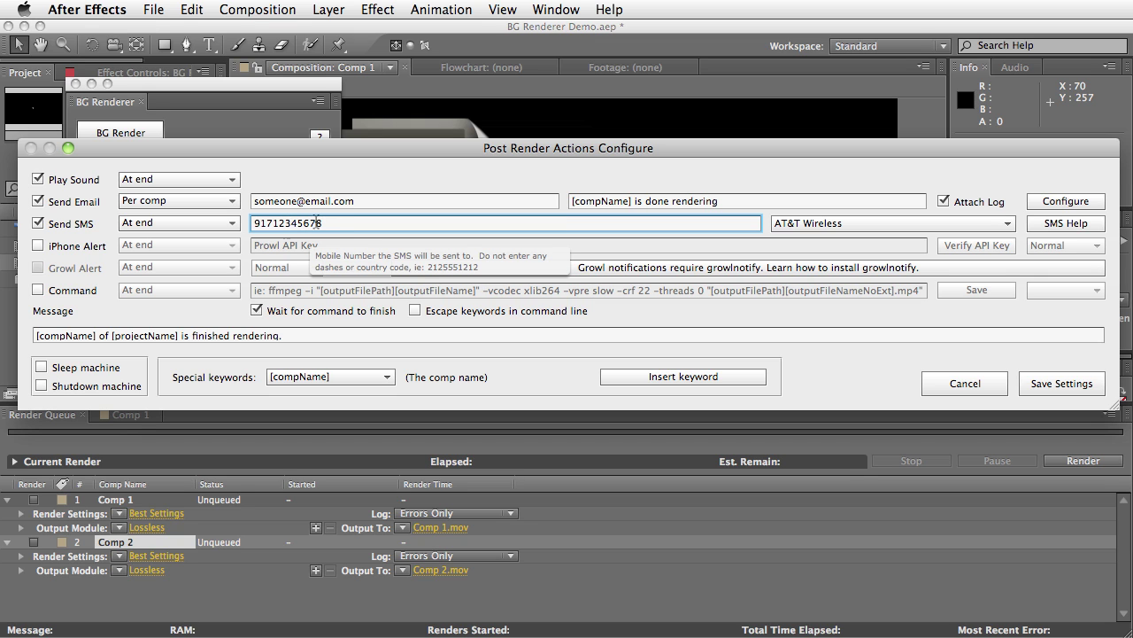
left_click_drag(324, 224, 199, 209)
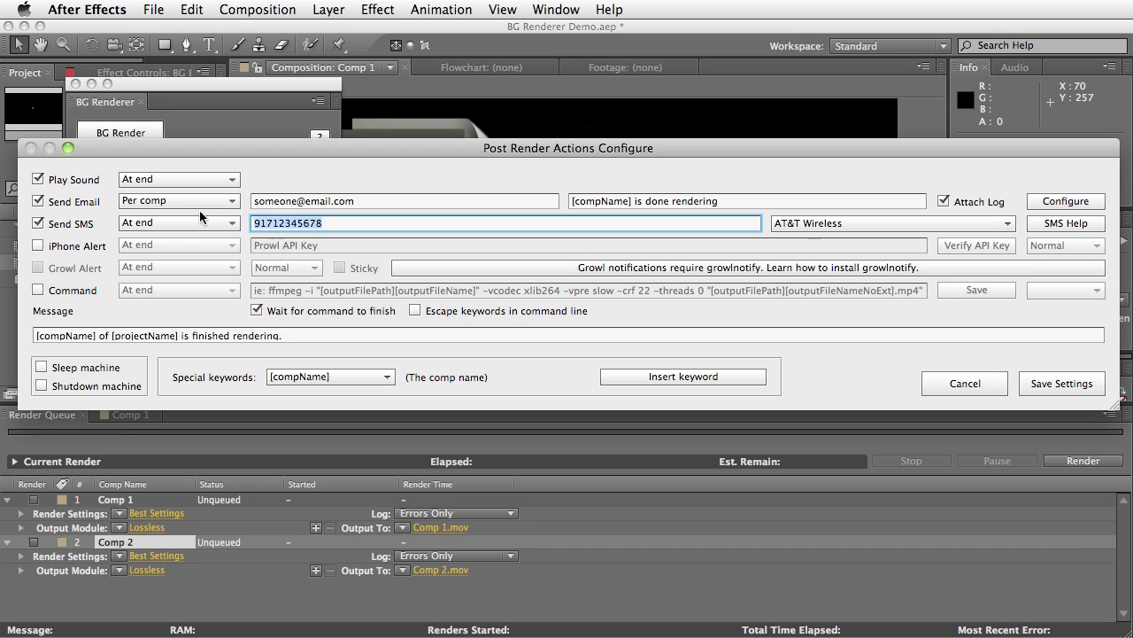
type("123")
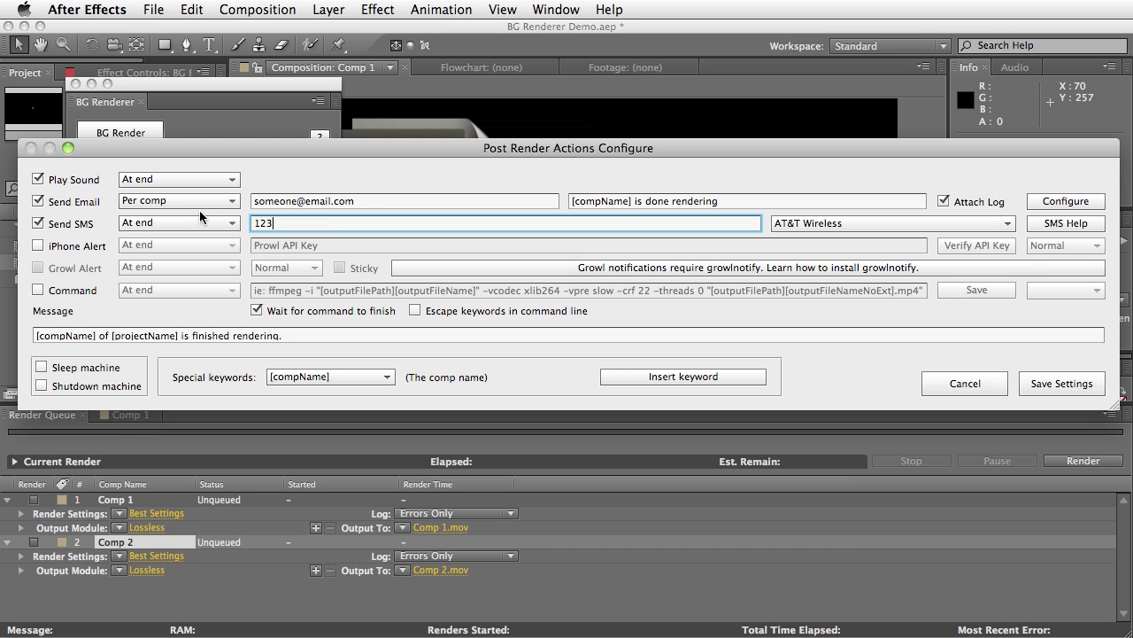
type("4567890")
left_click(1066, 223)
left_click_drag(882, 587, 334, 169)
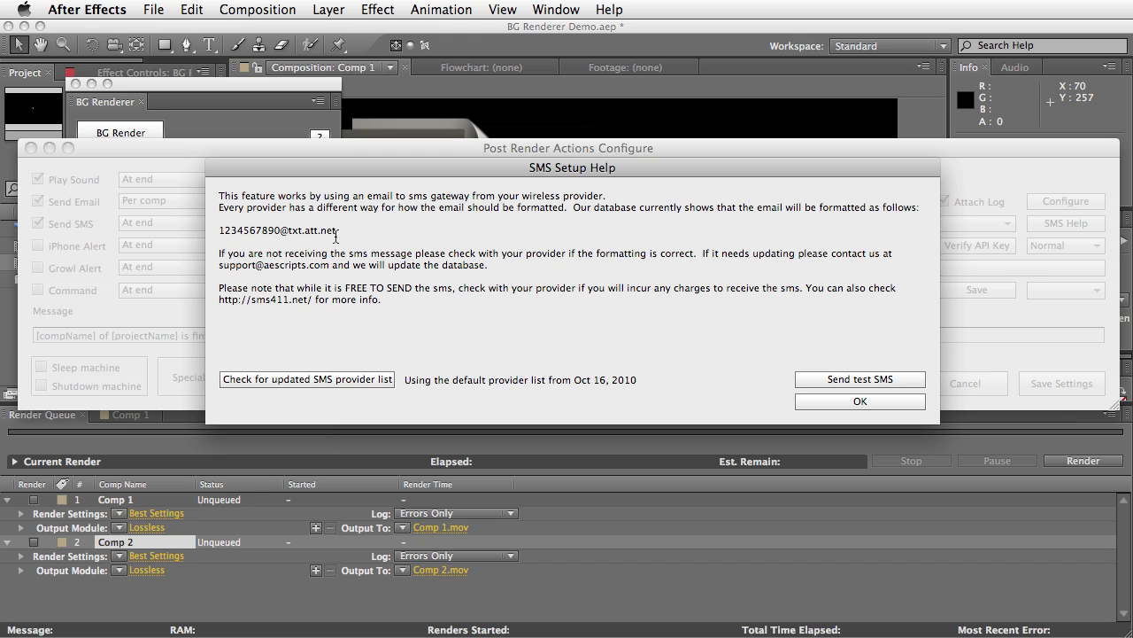
left_click_drag(337, 231, 214, 230)
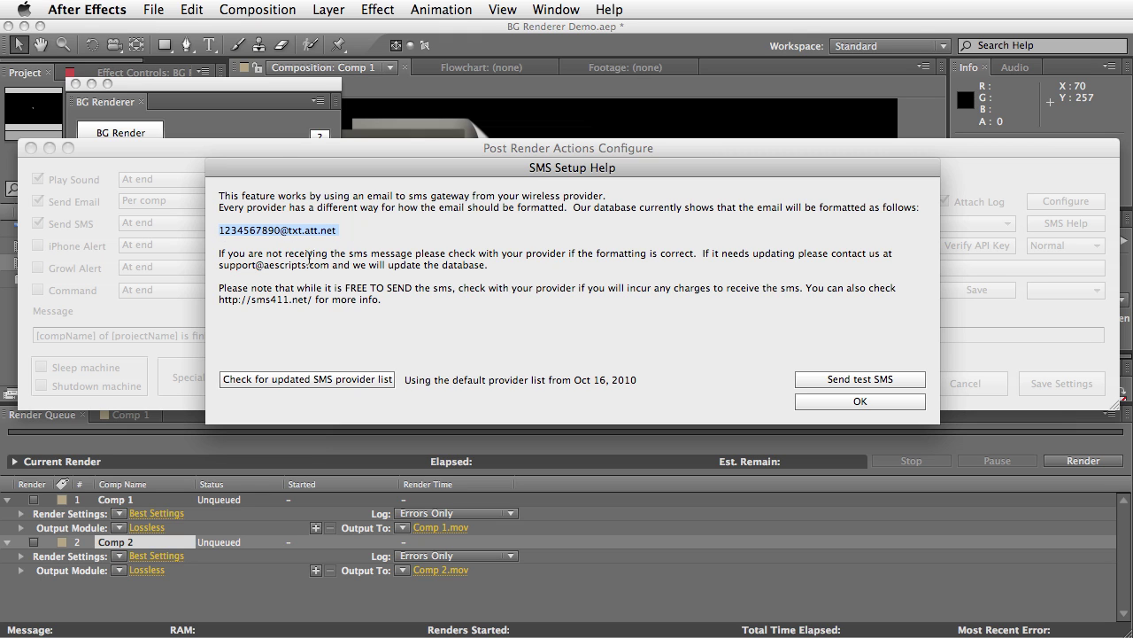
left_click(316, 379)
left_click(859, 401)
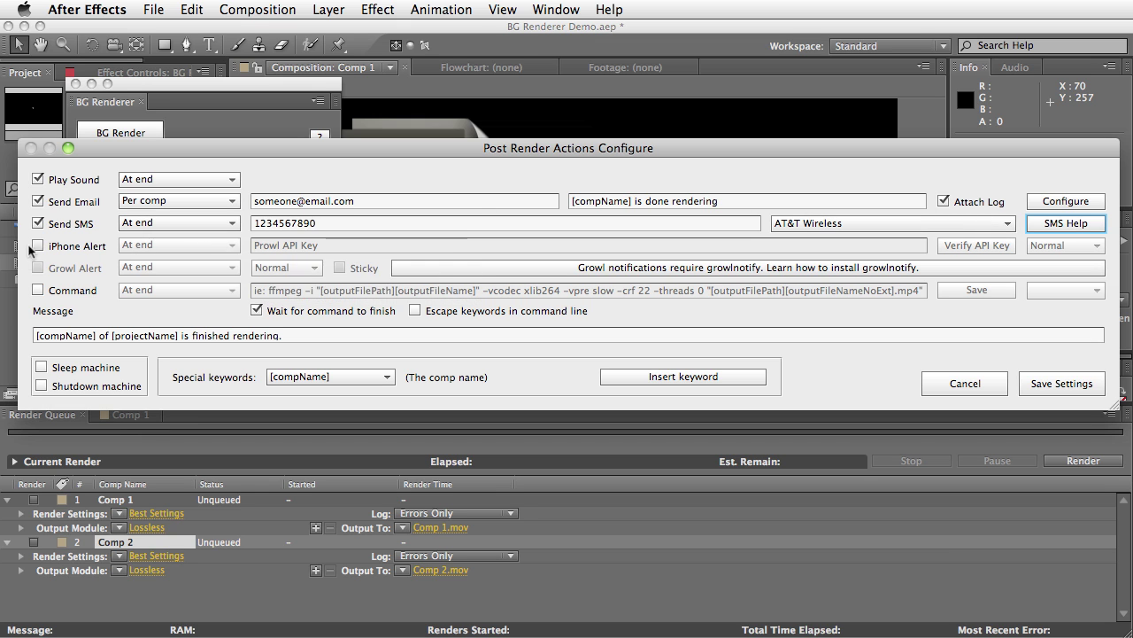
Change Send SMS timing to 'At end: Errors only' and tick the iPhone Alert checkbox
left_click(192, 223)
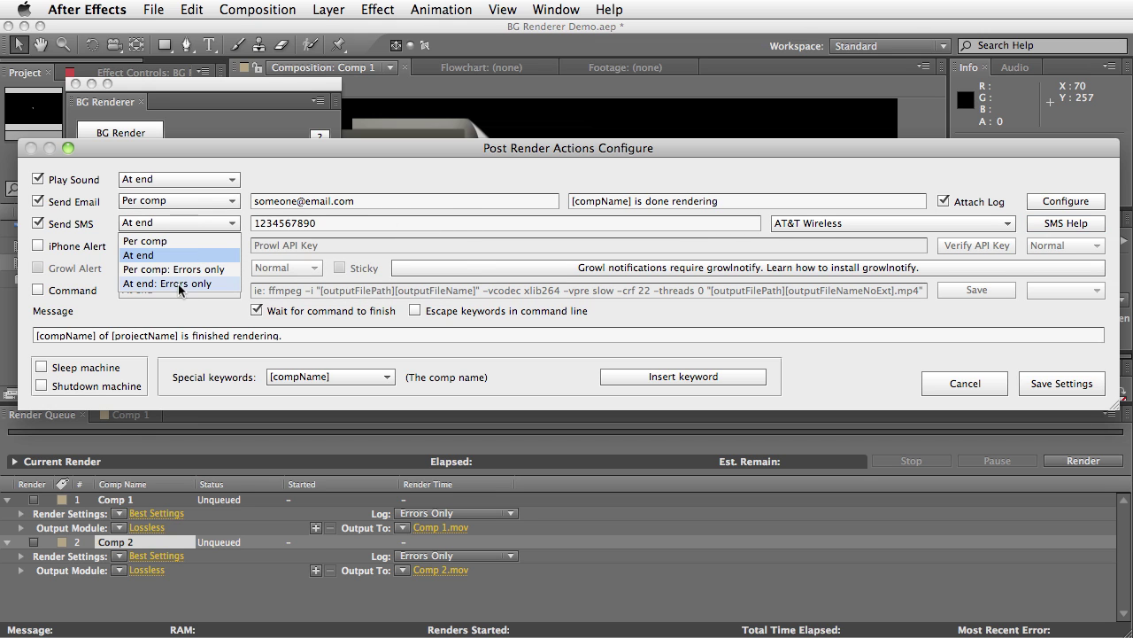
left_click(190, 269)
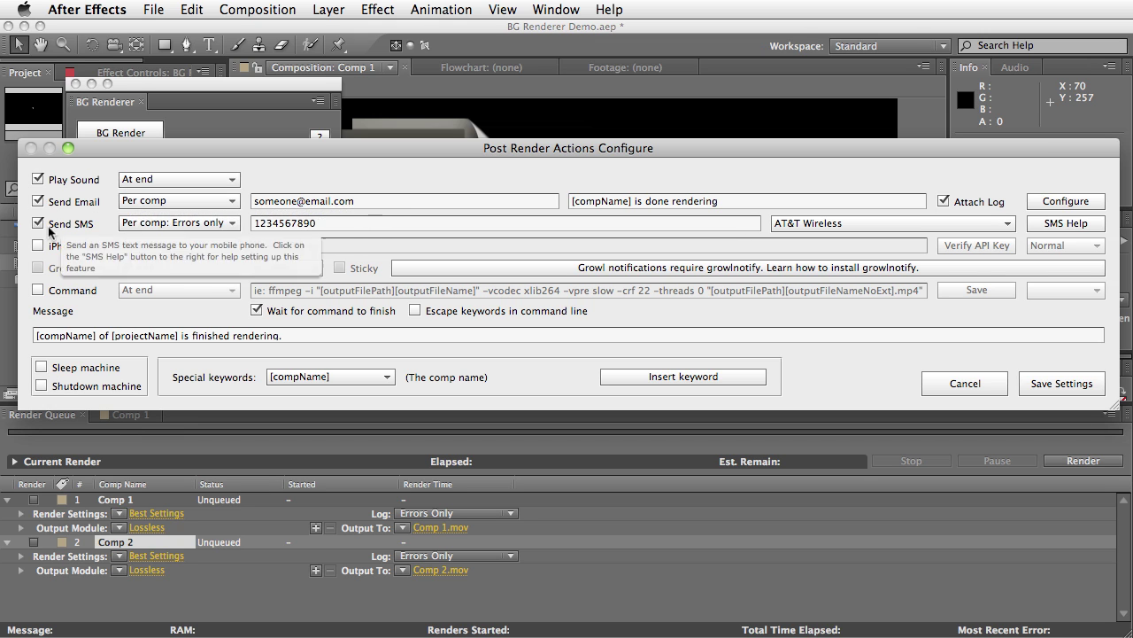
mouse_move(64, 251)
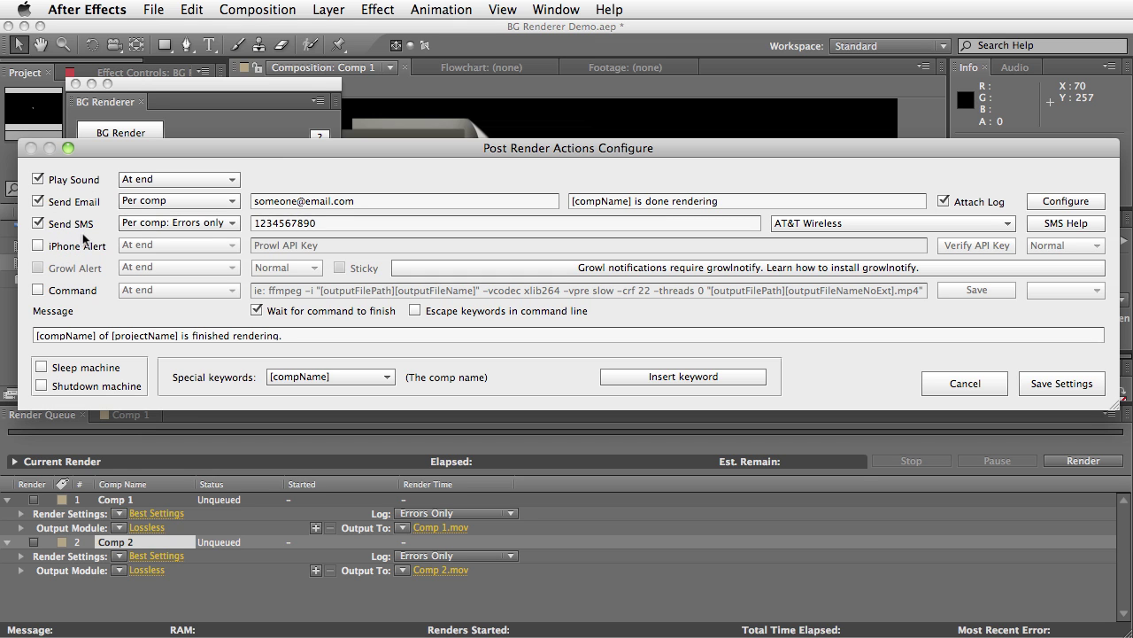
left_click(191, 226)
left_click(182, 280)
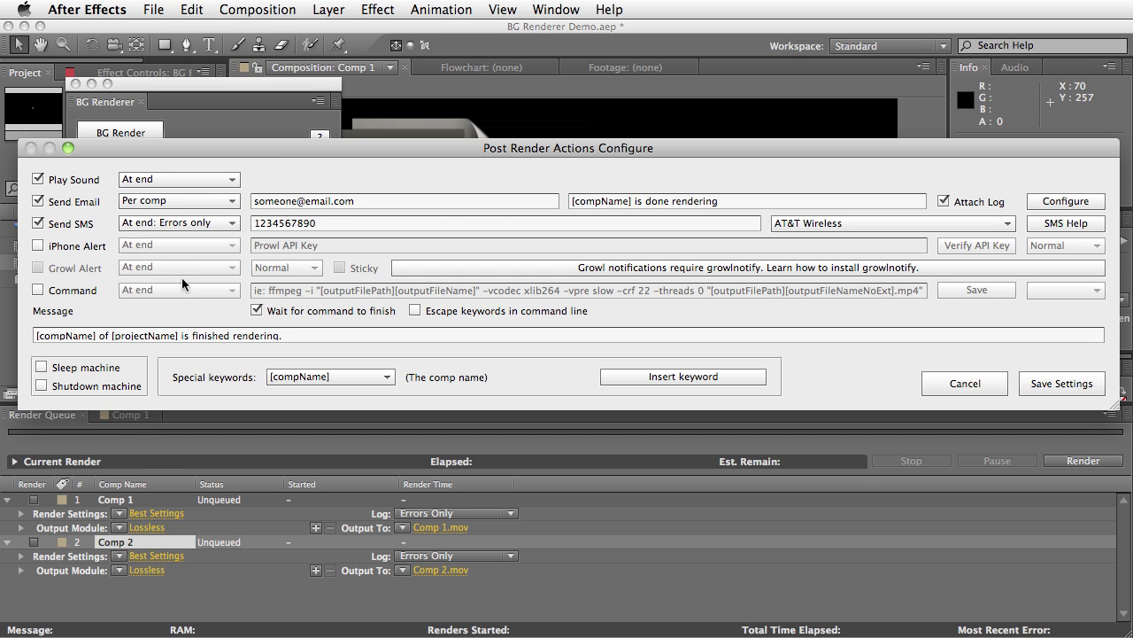
mouse_move(192, 220)
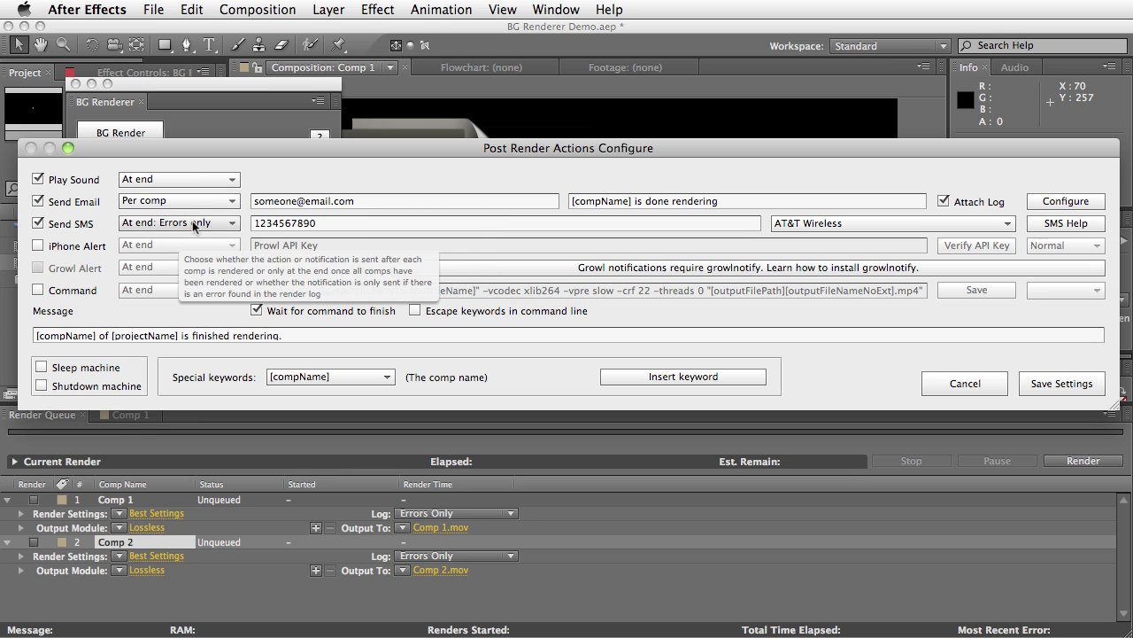
left_click(38, 249)
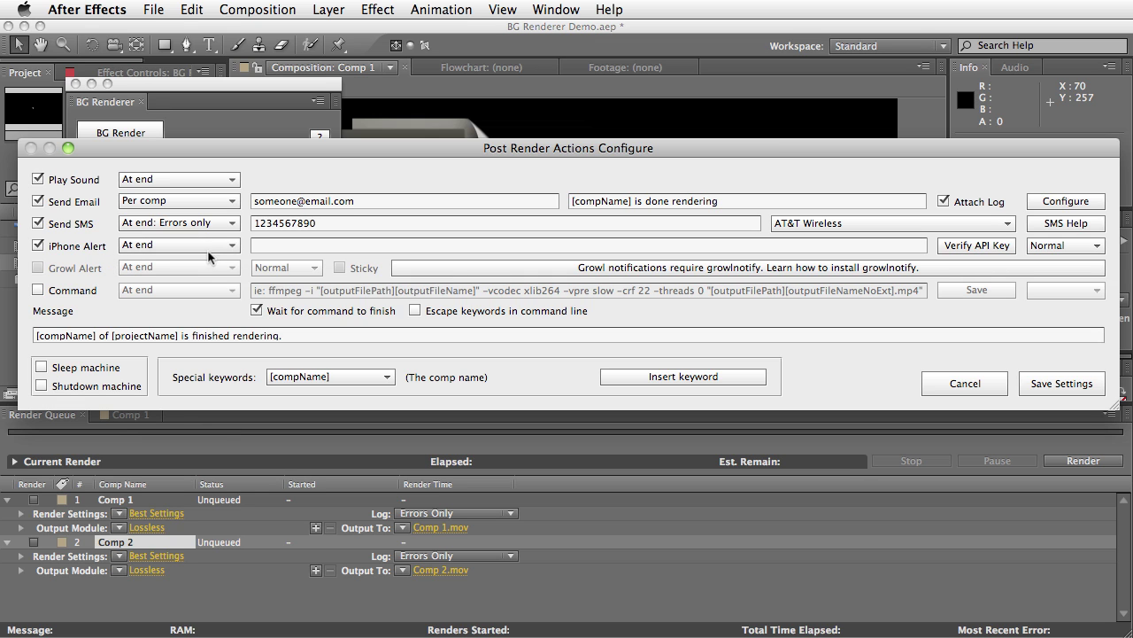
Switch to Safari and open the Prowl home page at prowl.weks.net
mouse_move(213, 262)
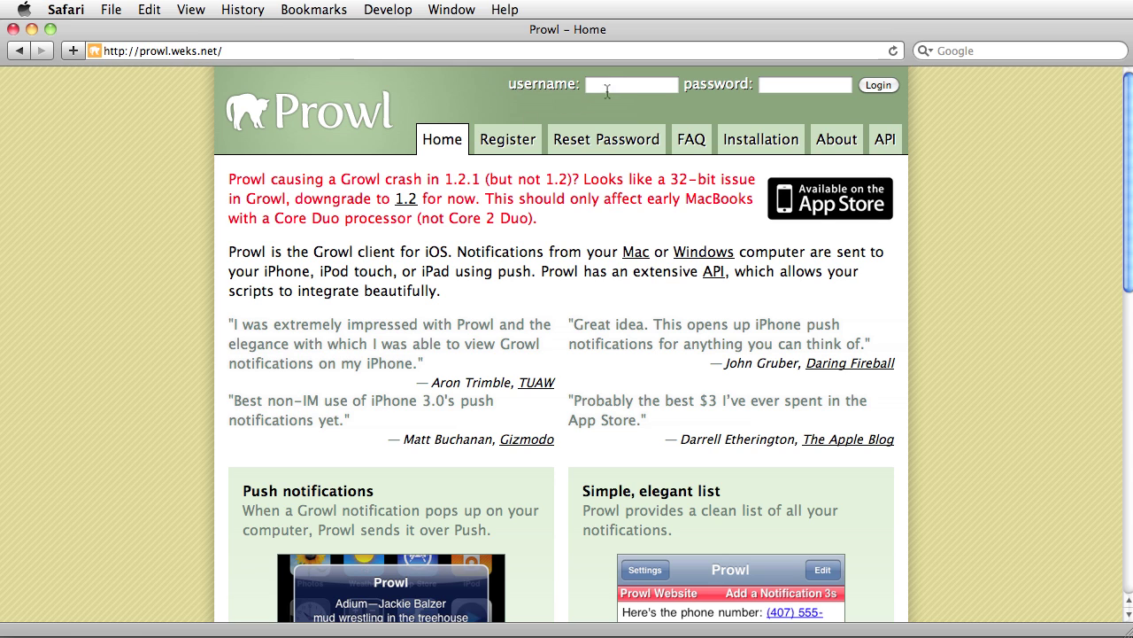
Log in to the Prowl account with its username and password
left_click(511, 149)
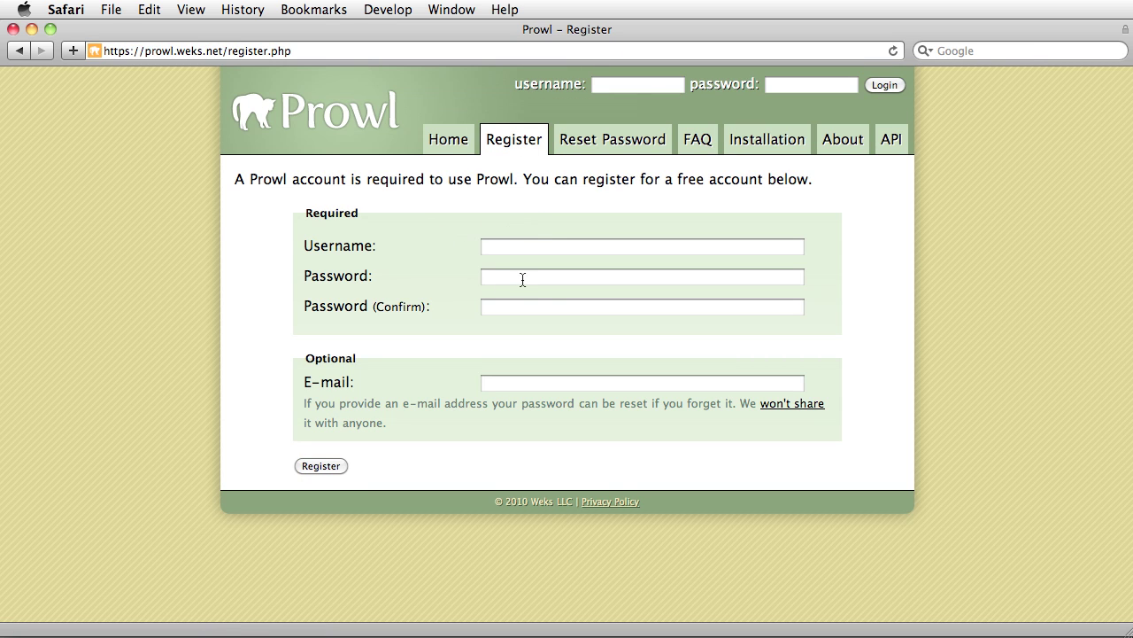
left_click(653, 83)
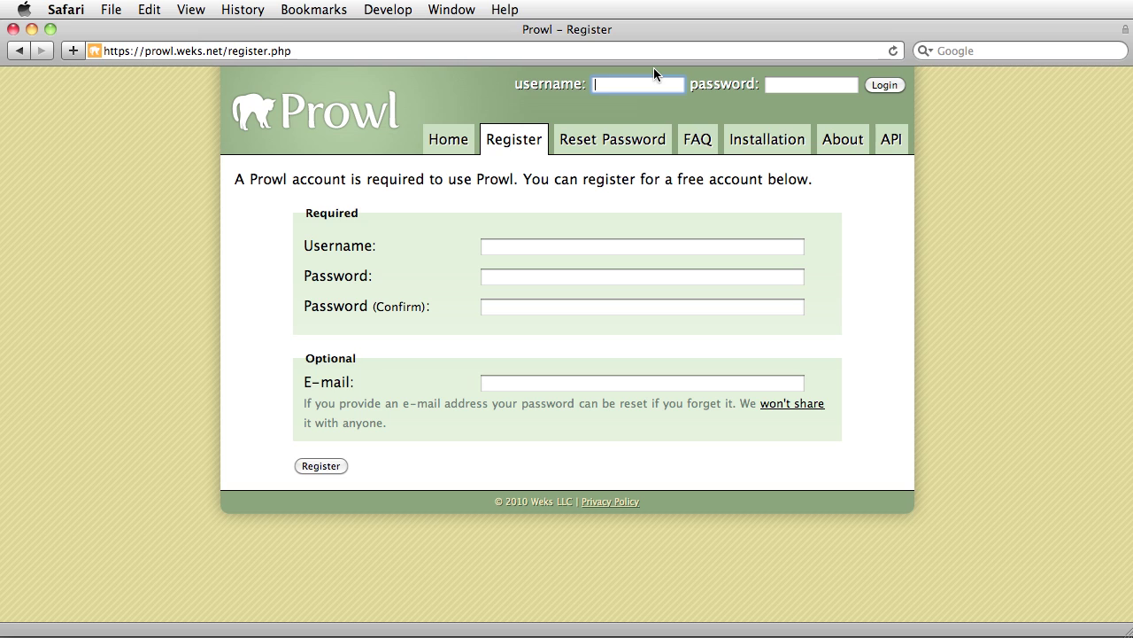
type("aescripts")
key("Tab")
type("•••••••••")
key("Return")
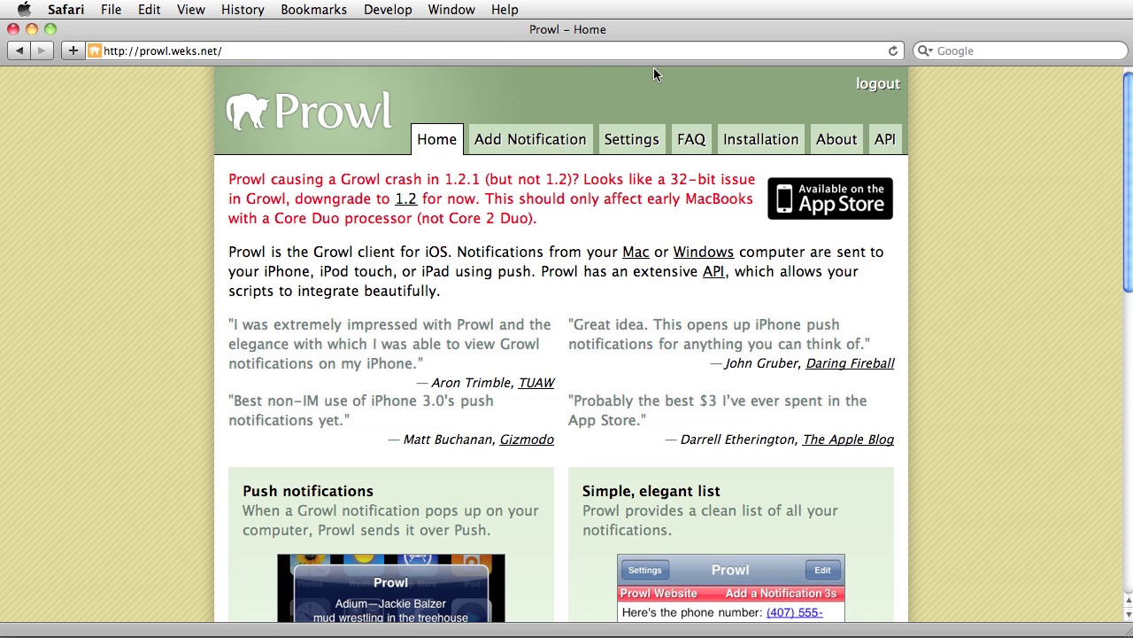
Copy the API key from Prowl's Settings page and return to After Effects
left_click(631, 142)
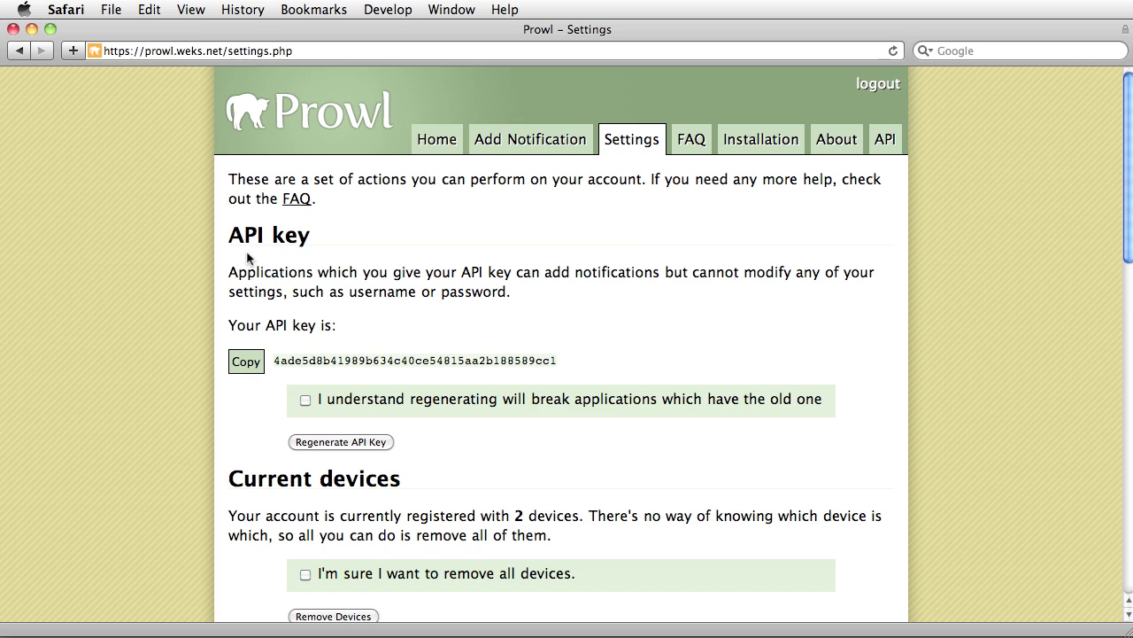
left_click(247, 368)
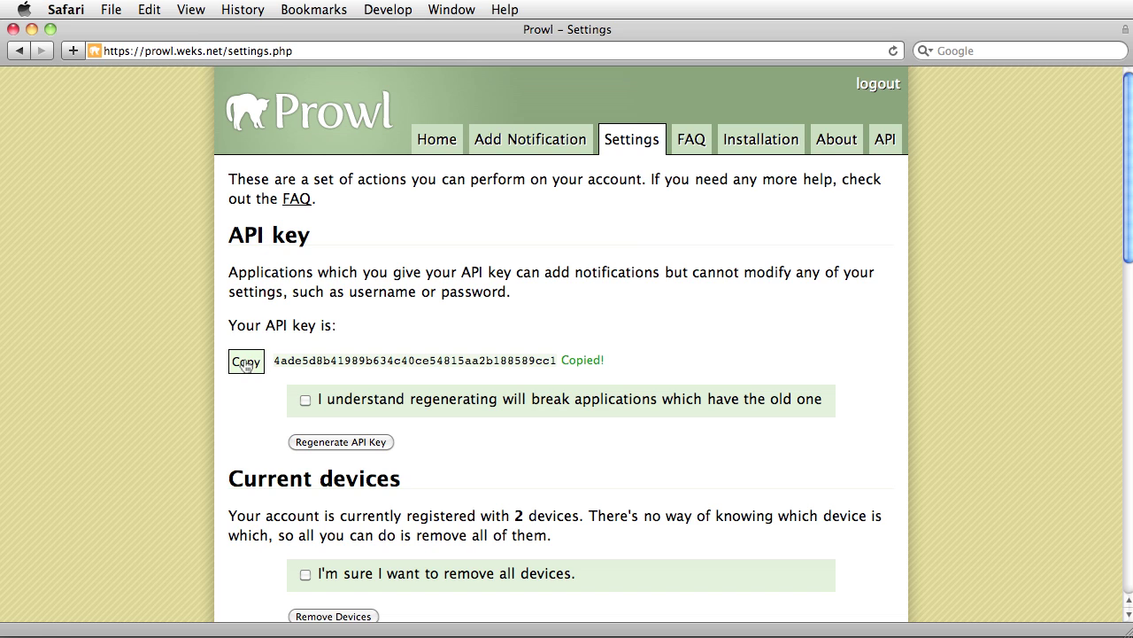
key("super+Tab")
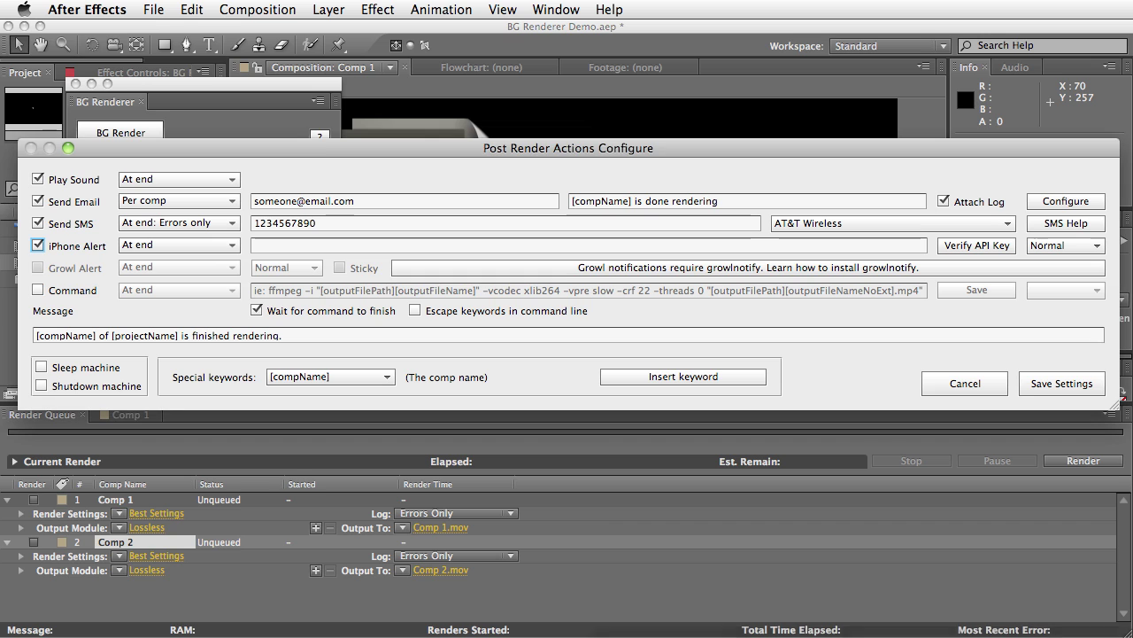
Paste the Prowl API key into the iPhone Alert field and verify it as valid
left_click(278, 245)
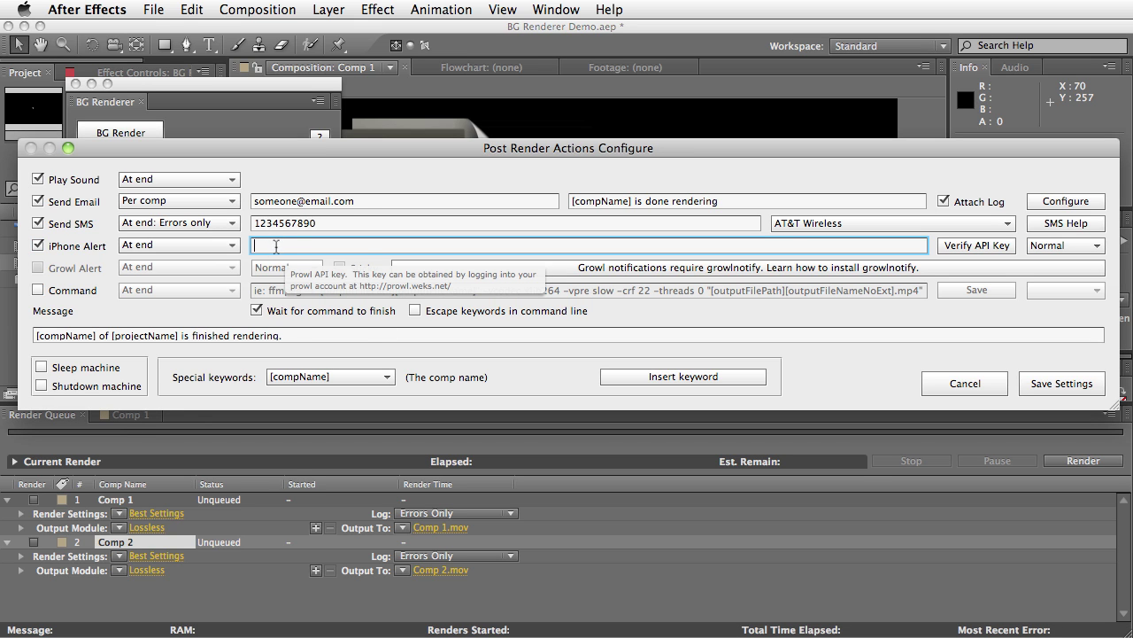
right_click(276, 246)
left_click(308, 288)
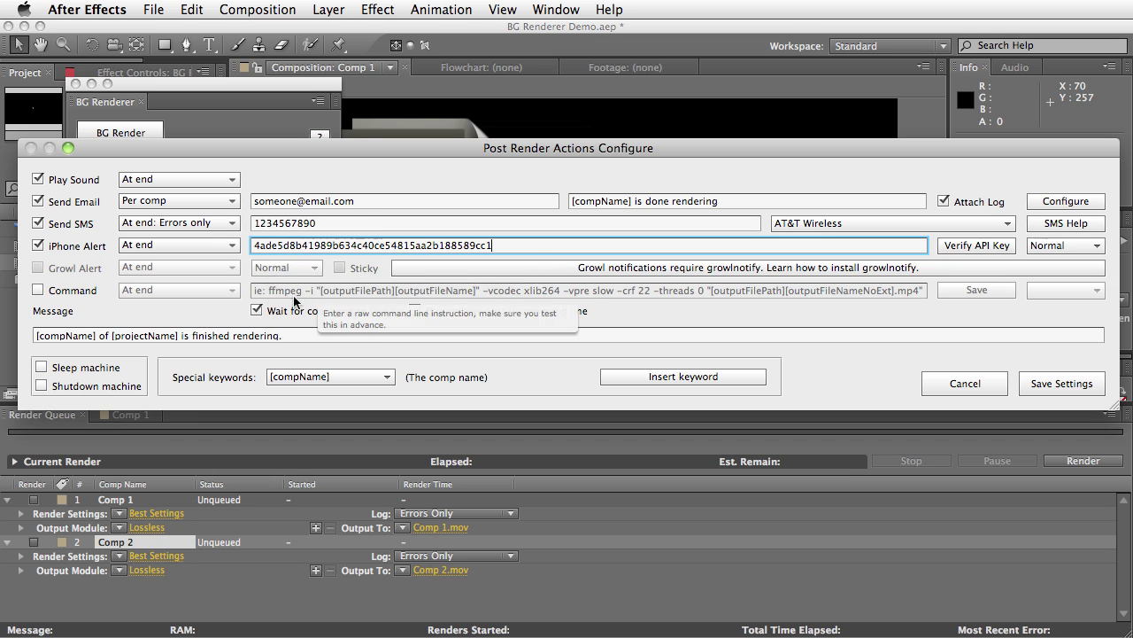
left_click(192, 9)
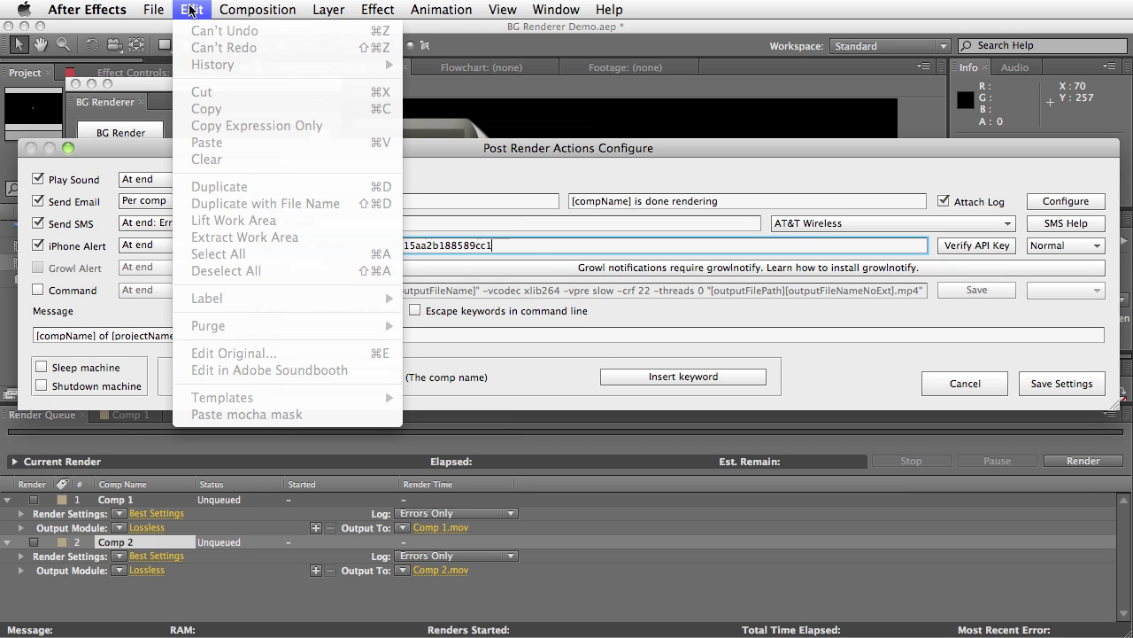
key("Escape")
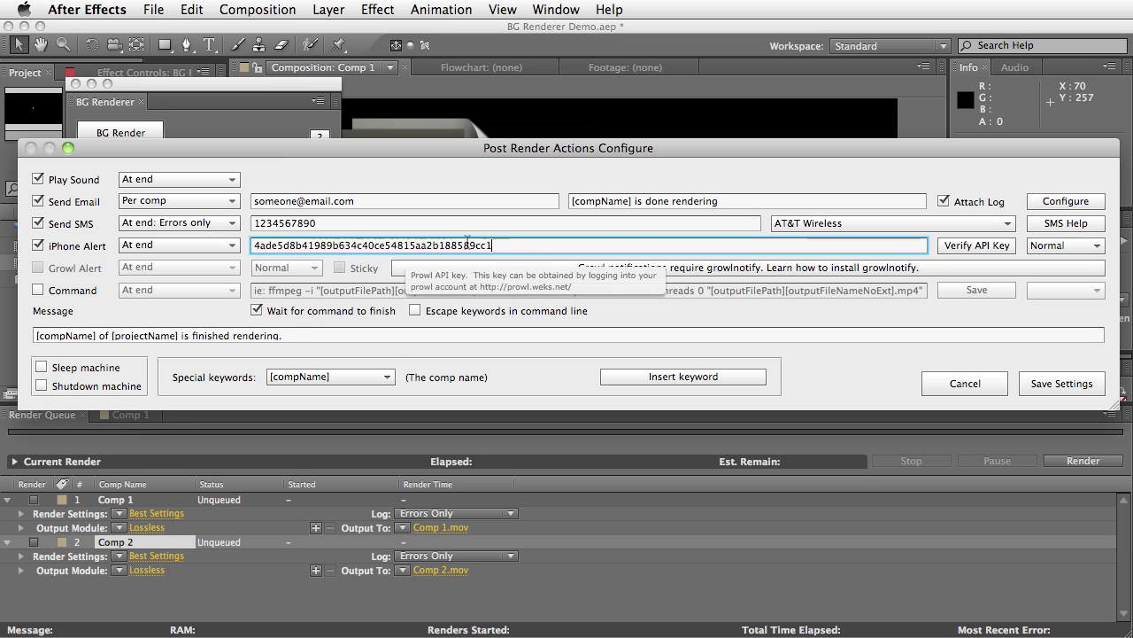
key("Tab")
left_click(972, 248)
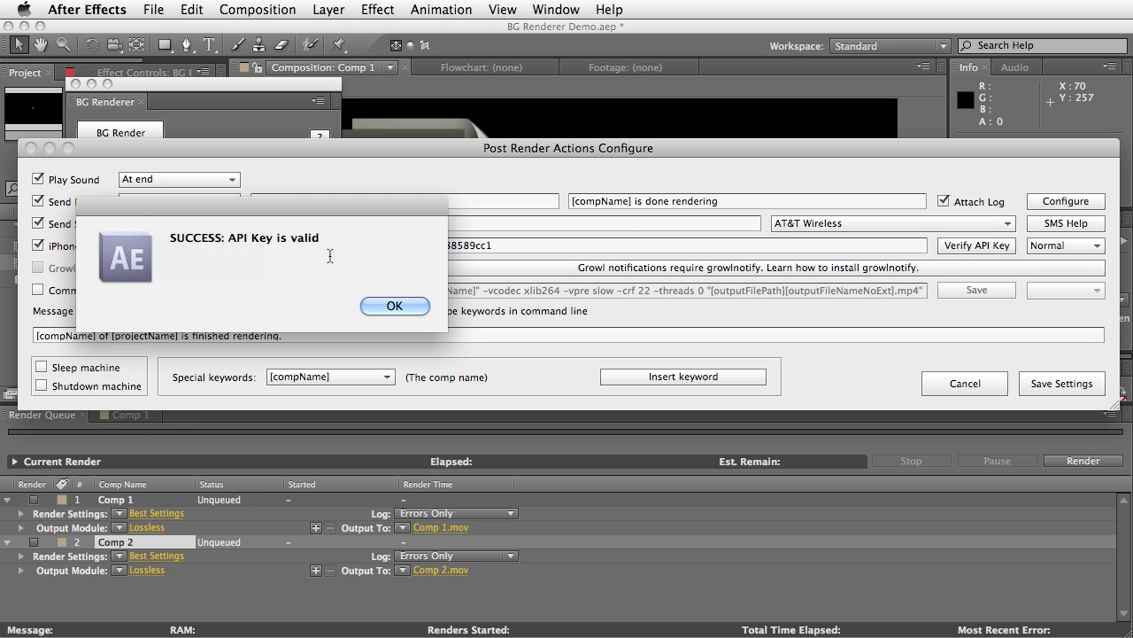
left_click(411, 308)
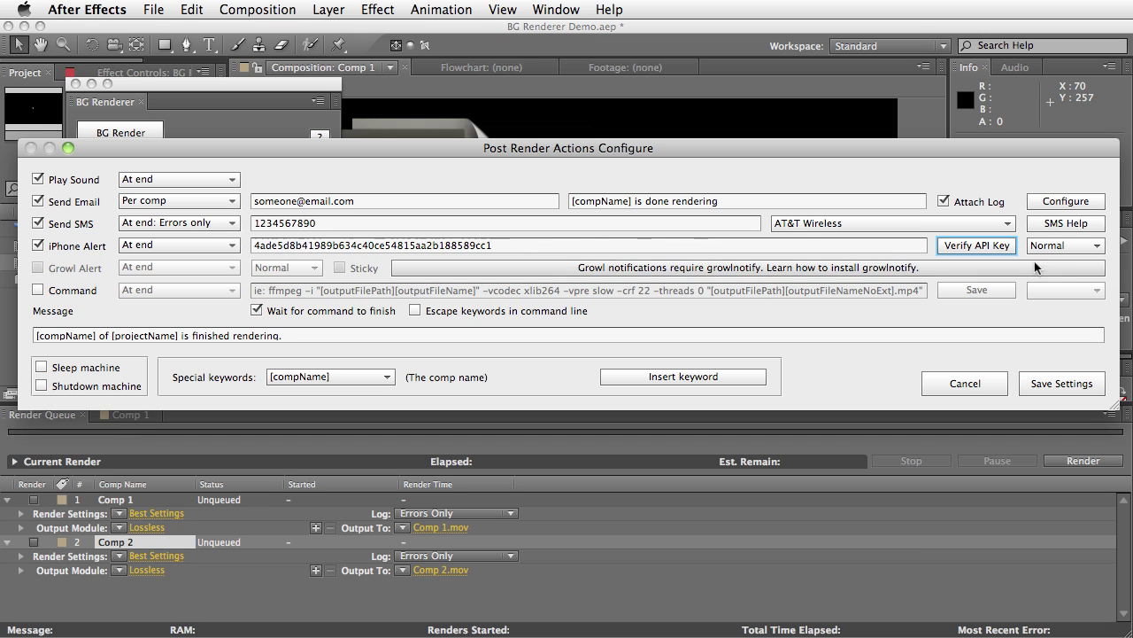
Give iPhone alerts Emergency priority and 'Per comp: Errors only' timing
left_click(1063, 246)
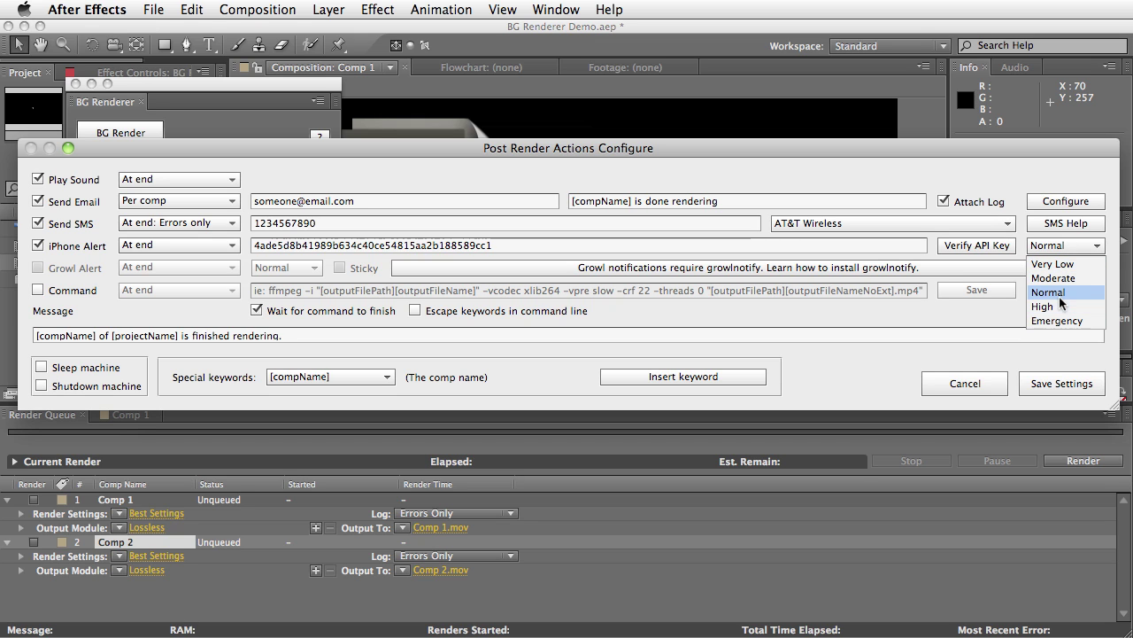
left_click(1055, 291)
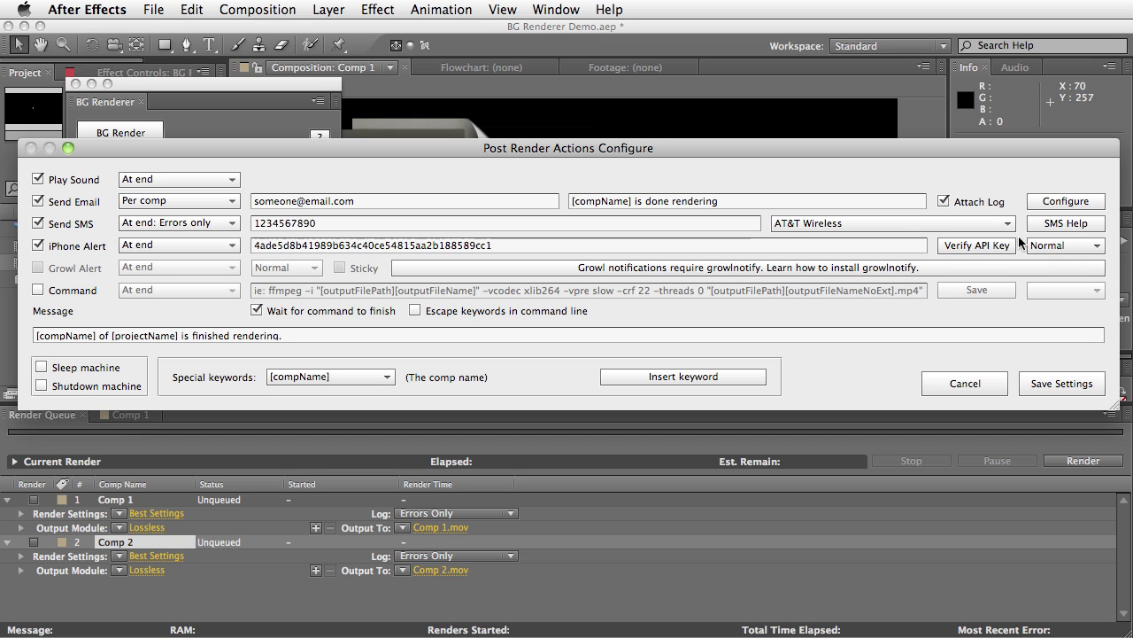
left_click(1058, 248)
left_click(1056, 322)
left_click(168, 249)
left_click(200, 292)
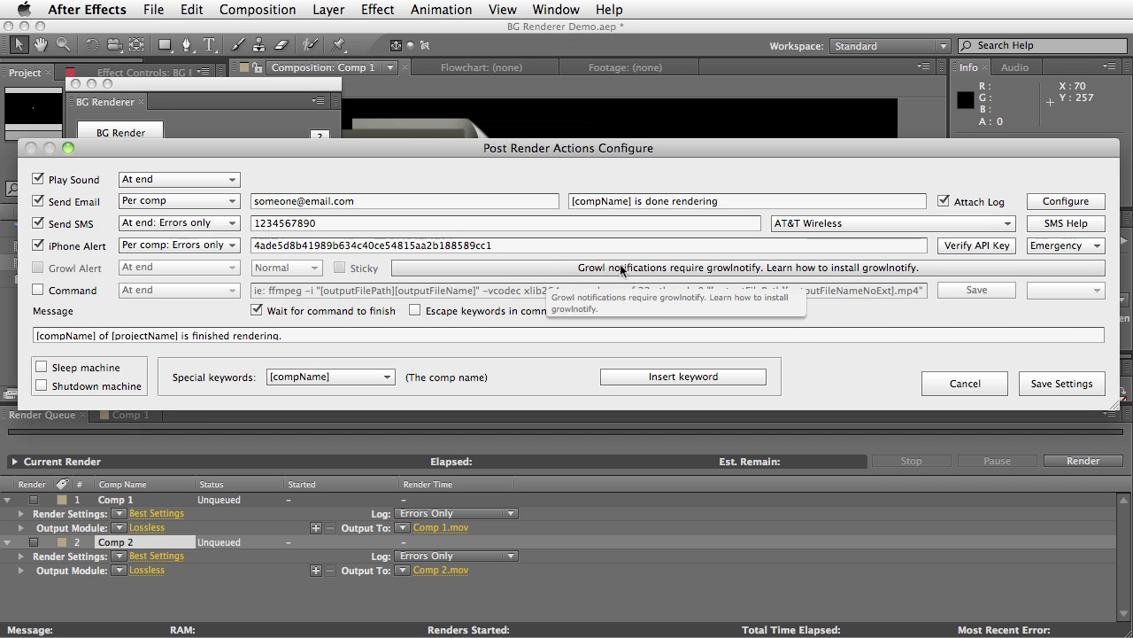
Read the growlnotify explanation, then follow it to growl.info to download the Growl-1.2.1 disk image
left_click(652, 273)
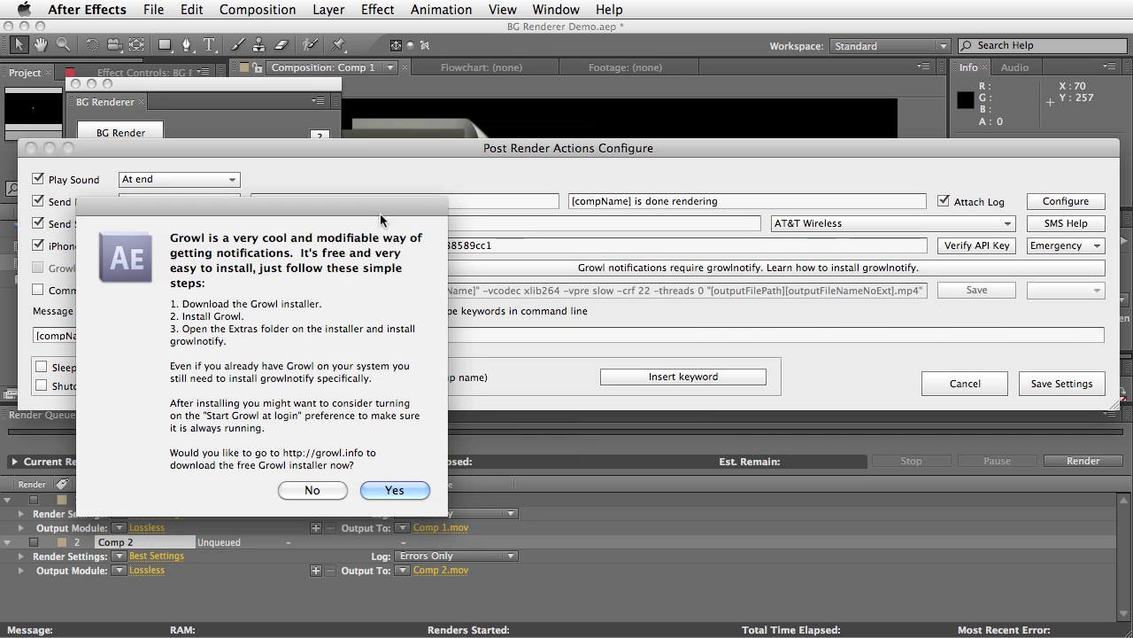
left_click_drag(388, 210, 554, 147)
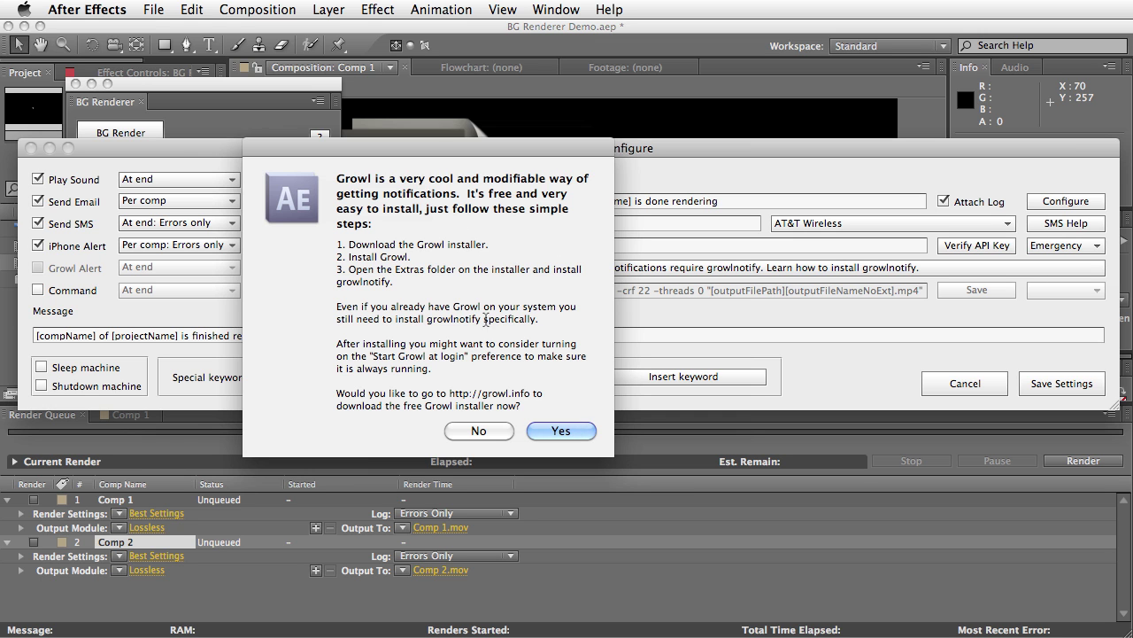
left_click(561, 431)
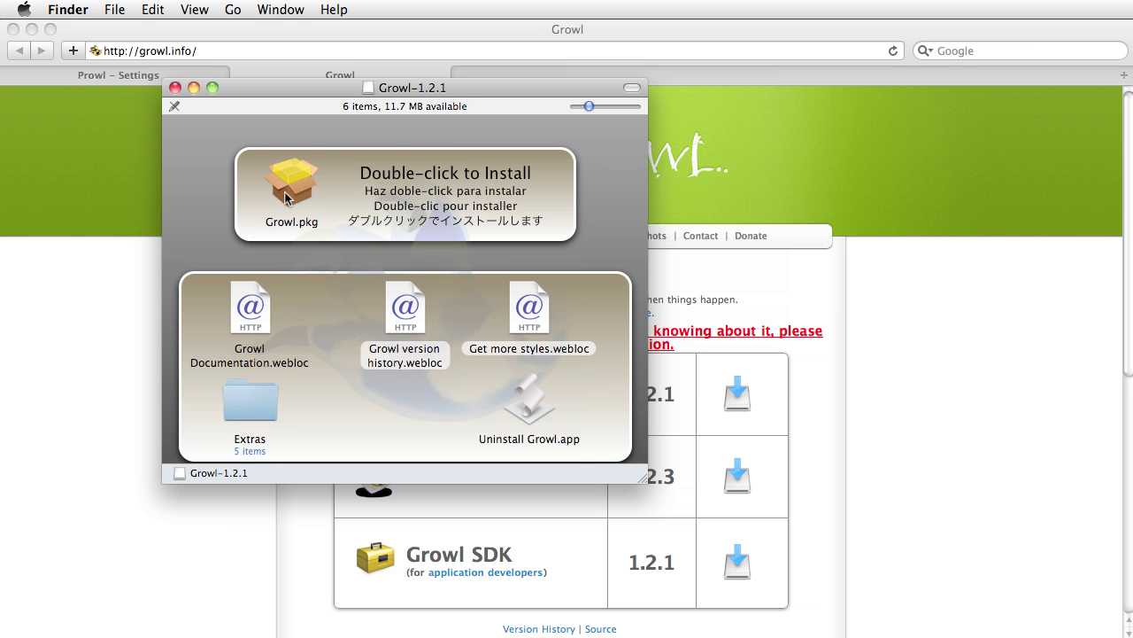
Move the Growl-1.2.1 disk image window aside and launch Growl.pkg
left_click_drag(389, 92, 570, 149)
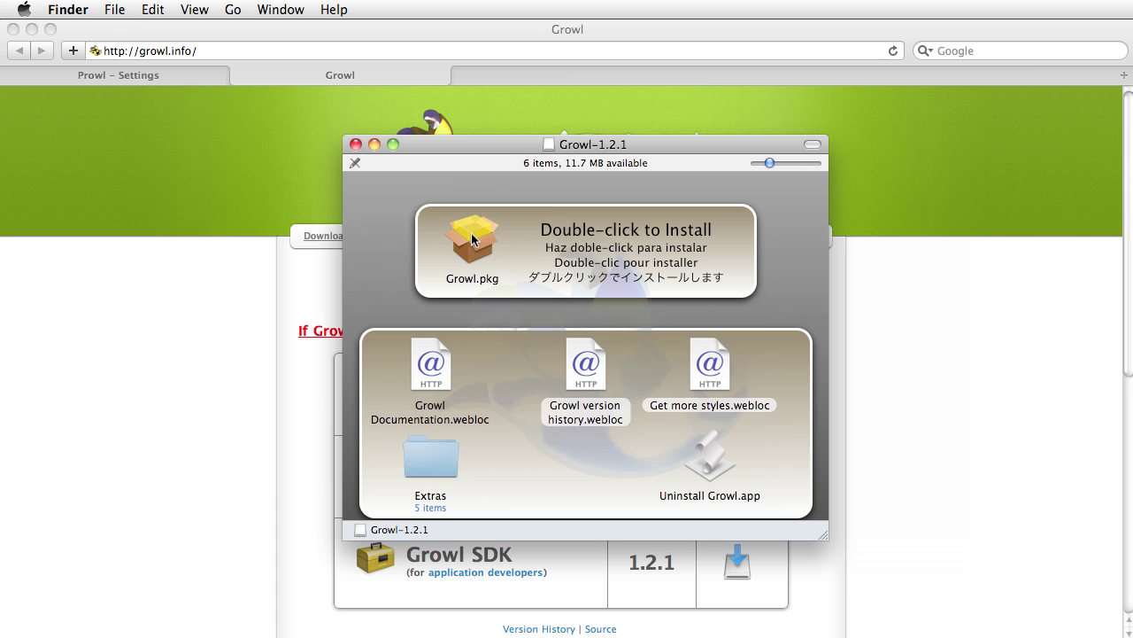
left_click_drag(467, 143, 575, 133)
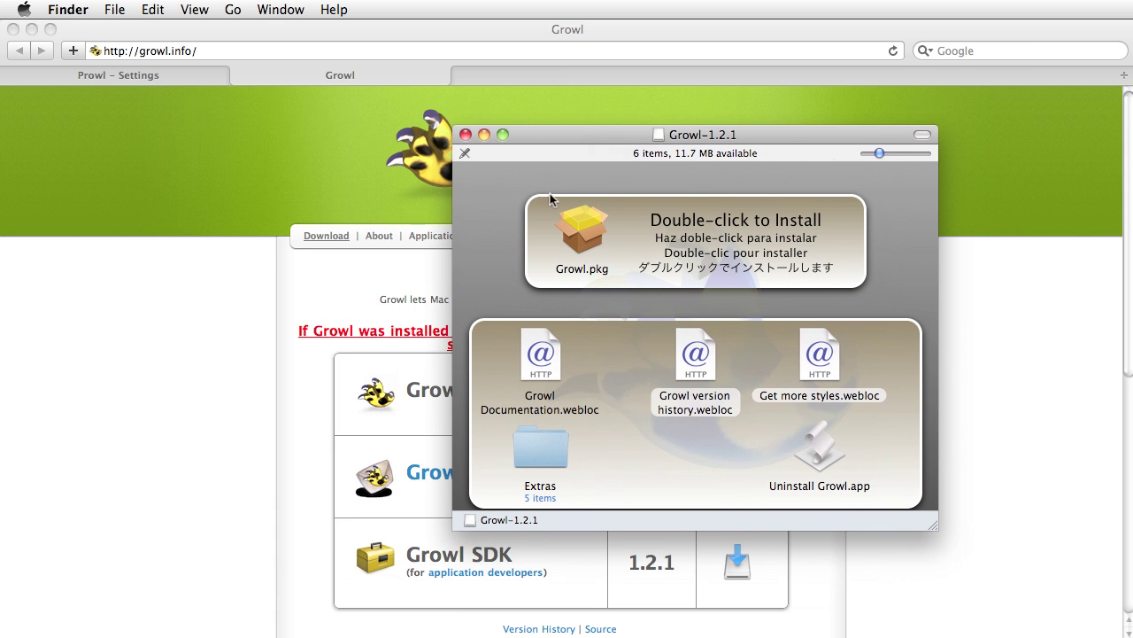
left_click(584, 239)
double_click(580, 234)
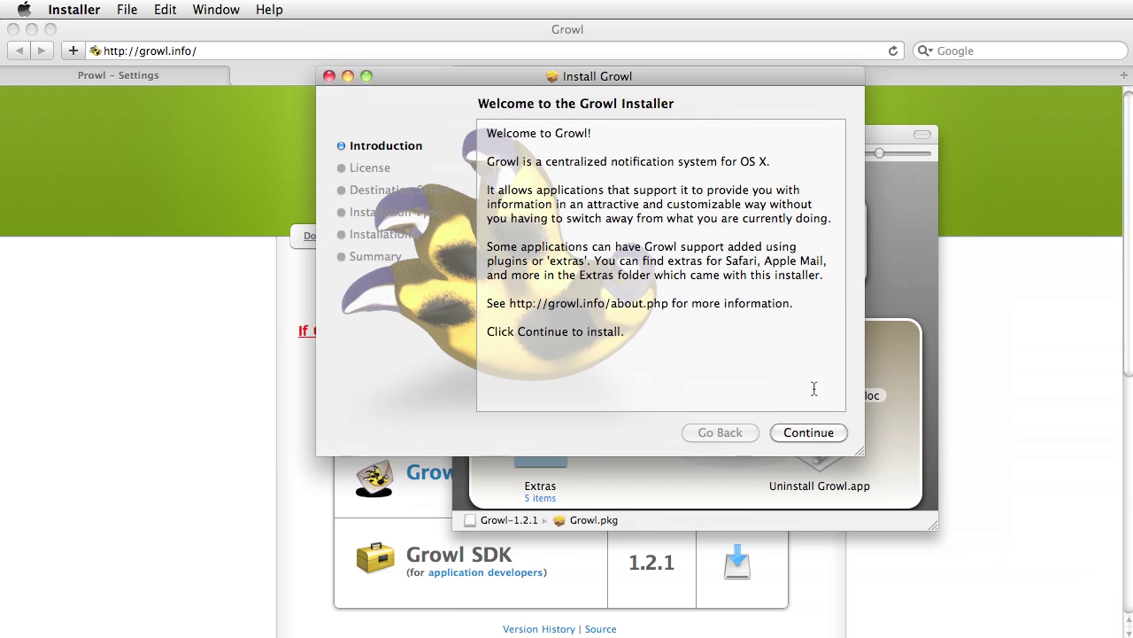
Install Growl, set it to start at login, and close its preferences
left_click(813, 432)
left_click(813, 431)
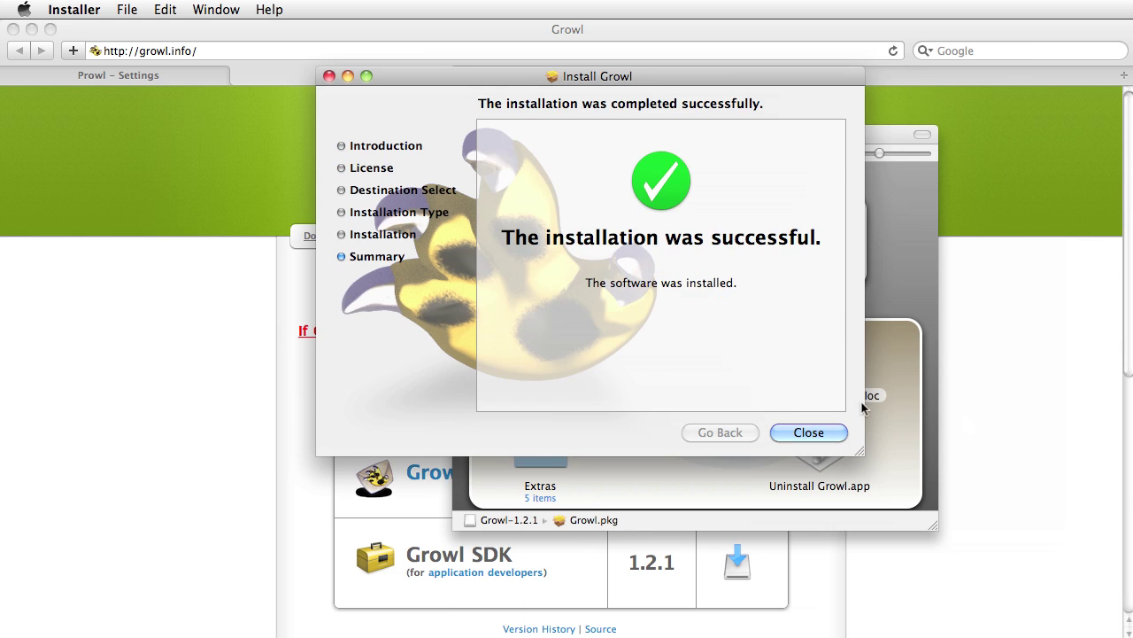
left_click(828, 433)
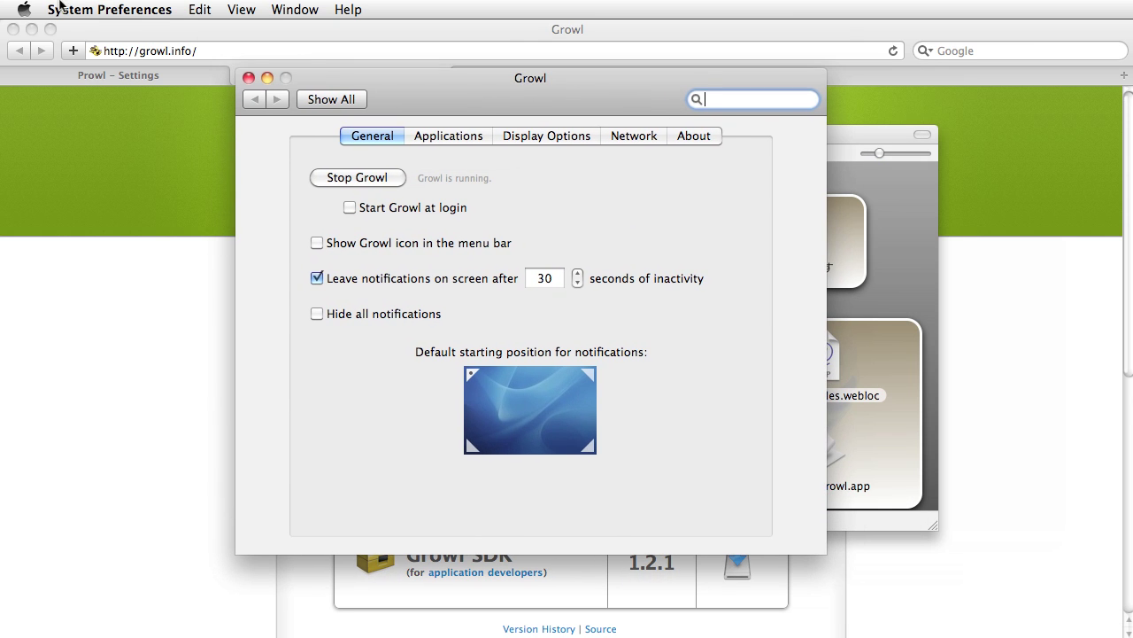
left_click(351, 207)
left_click(249, 78)
left_click_drag(573, 139, 555, 136)
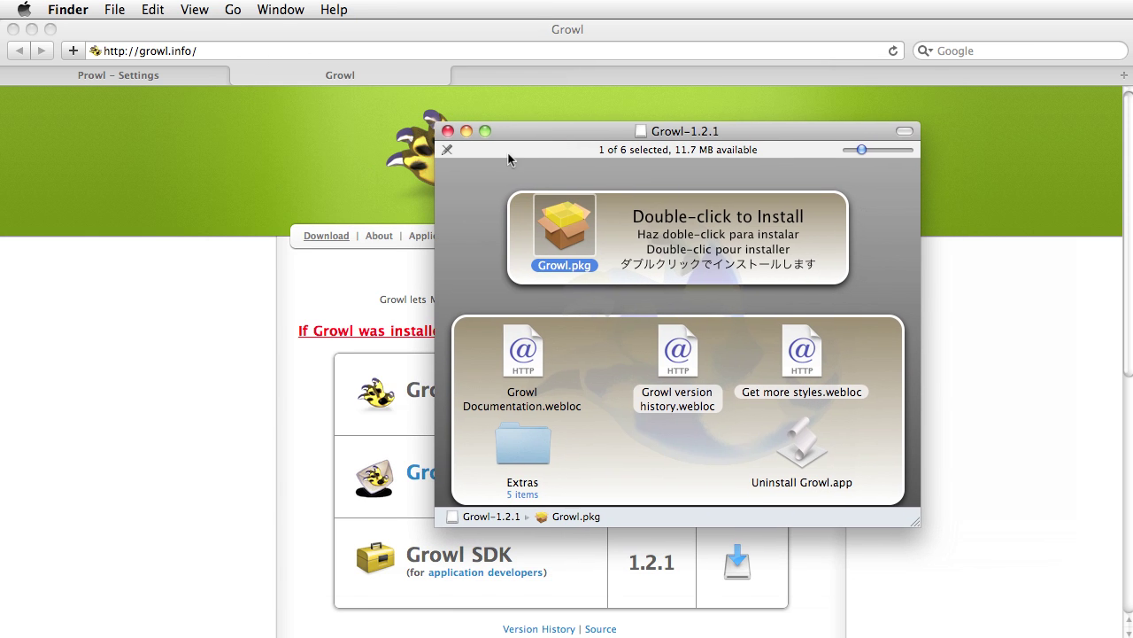
Launch the growlnotify.pkg installer from the disk image's Extras > growlnotify folder
double_click(524, 455)
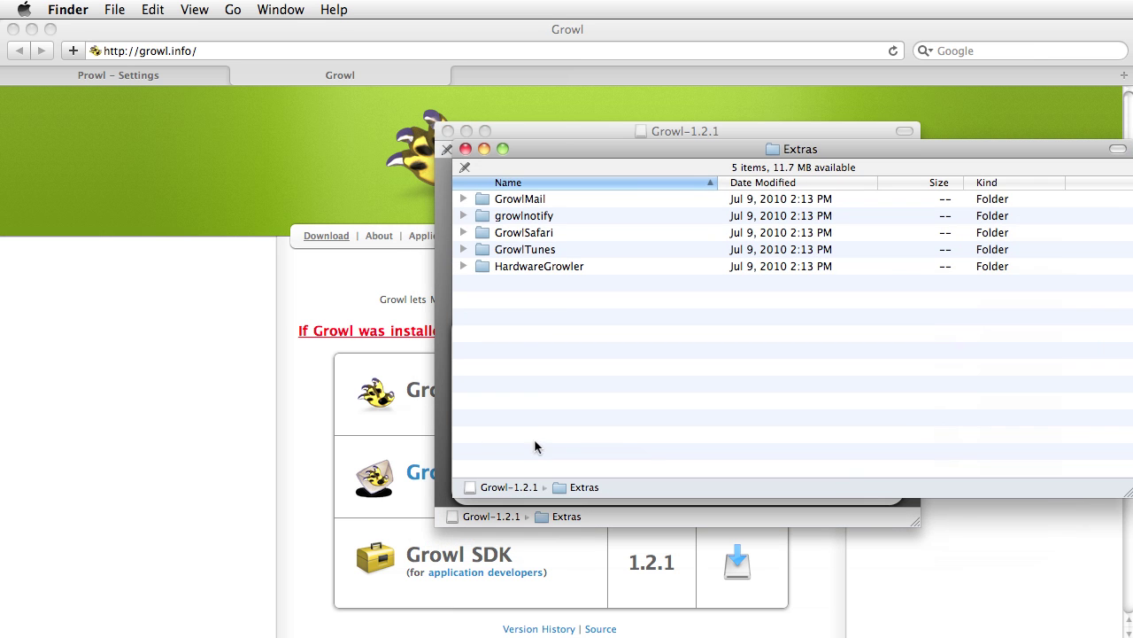
double_click(531, 216)
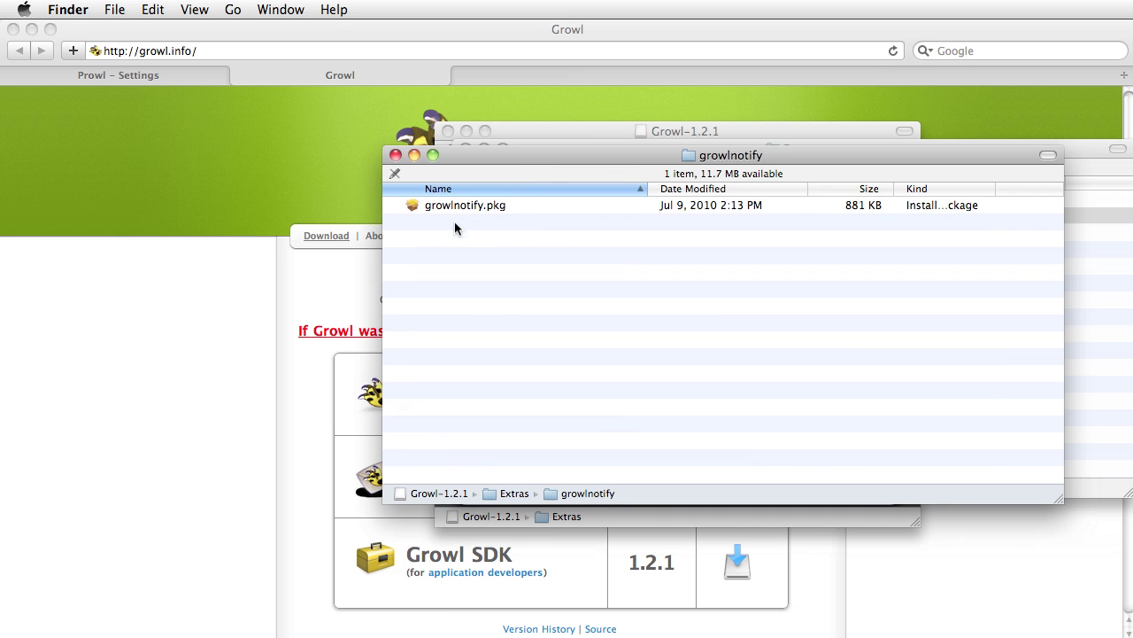
double_click(474, 208)
left_click_drag(1067, 429, 489, 83)
Install growlnotify, accept its license, then close the growlnotify and Extras windows
left_click(790, 434)
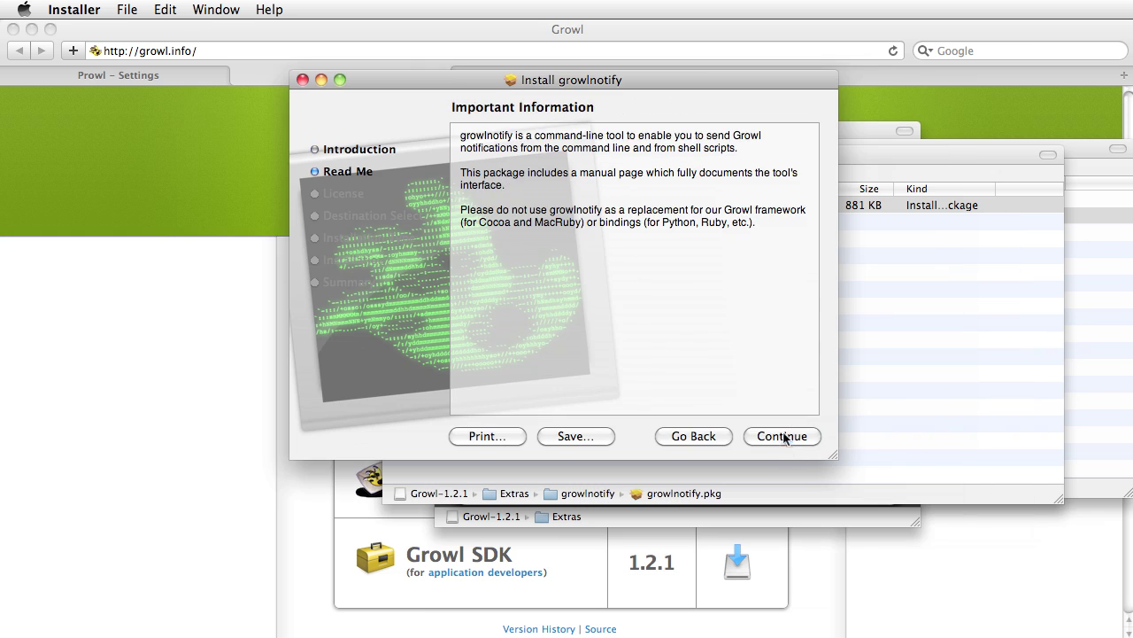
left_click(783, 439)
left_click(769, 438)
left_click(727, 163)
left_click(779, 435)
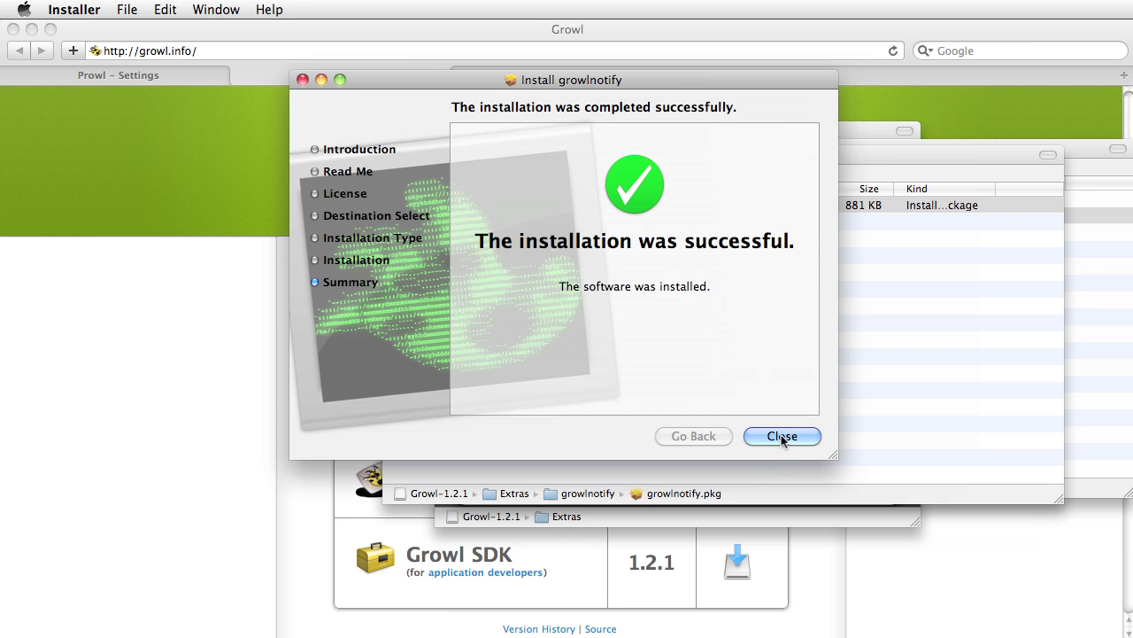
left_click(782, 437)
left_click(396, 156)
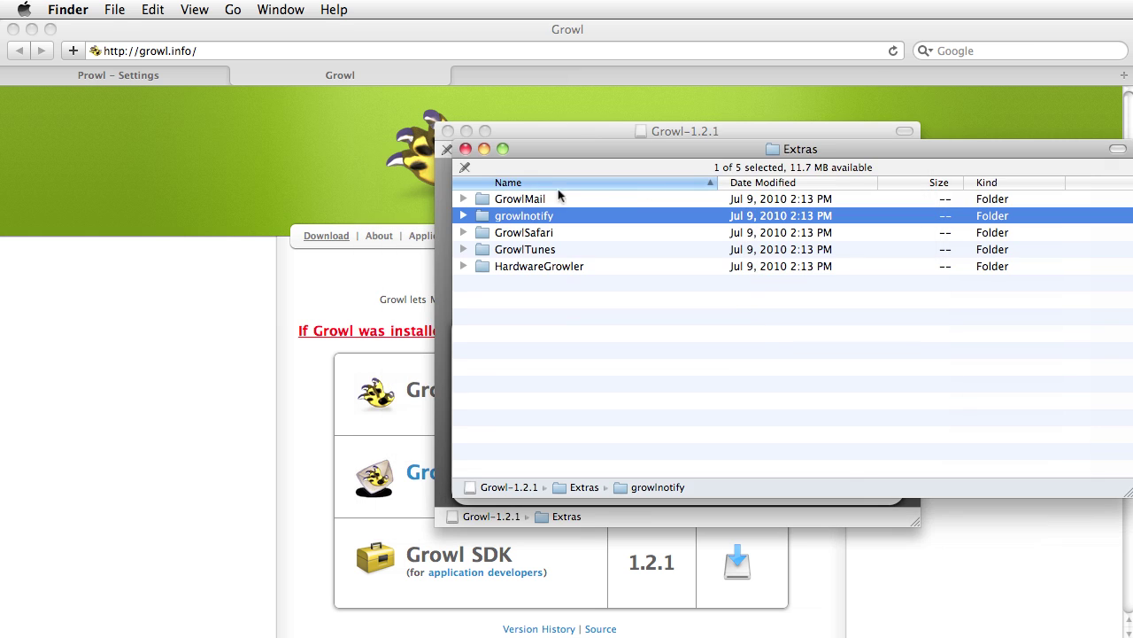
left_click(466, 149)
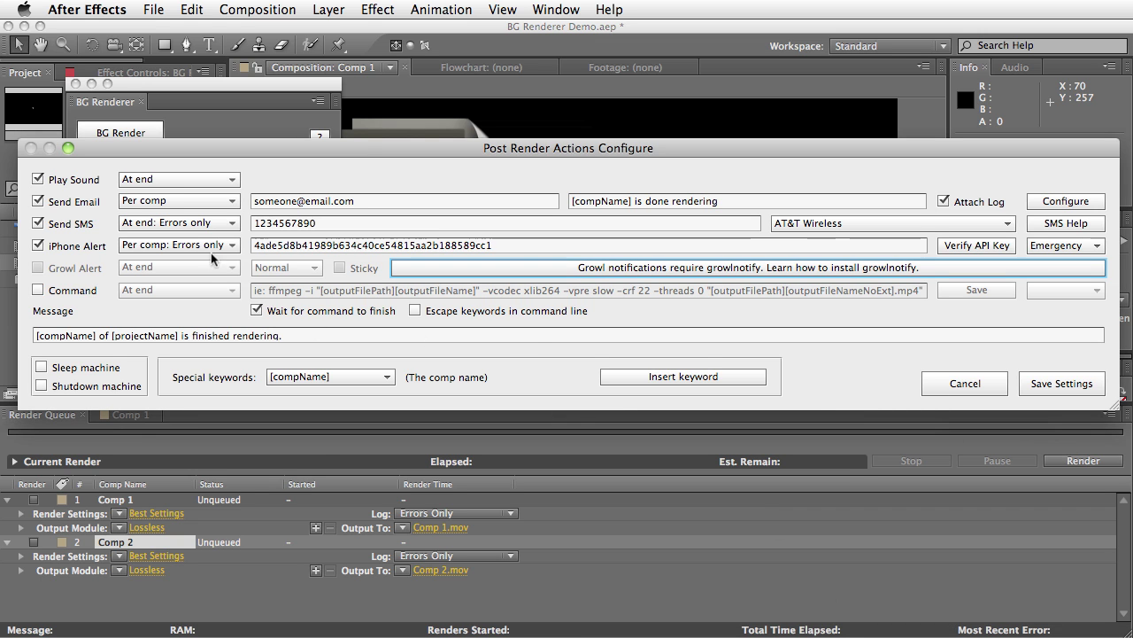
Save the post-render settings, close BG Renderer, and relaunch it from Window > BG Renderer.jsxbin
left_click(1054, 382)
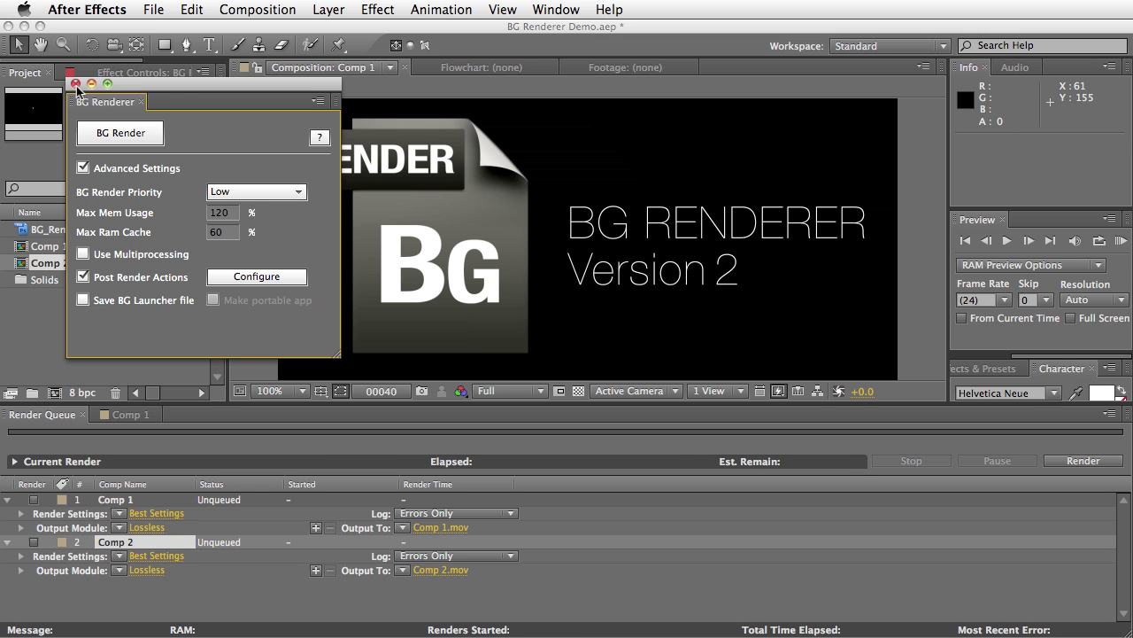
left_click(75, 83)
left_click(555, 9)
left_click(586, 449)
left_click(558, 8)
left_click(602, 500)
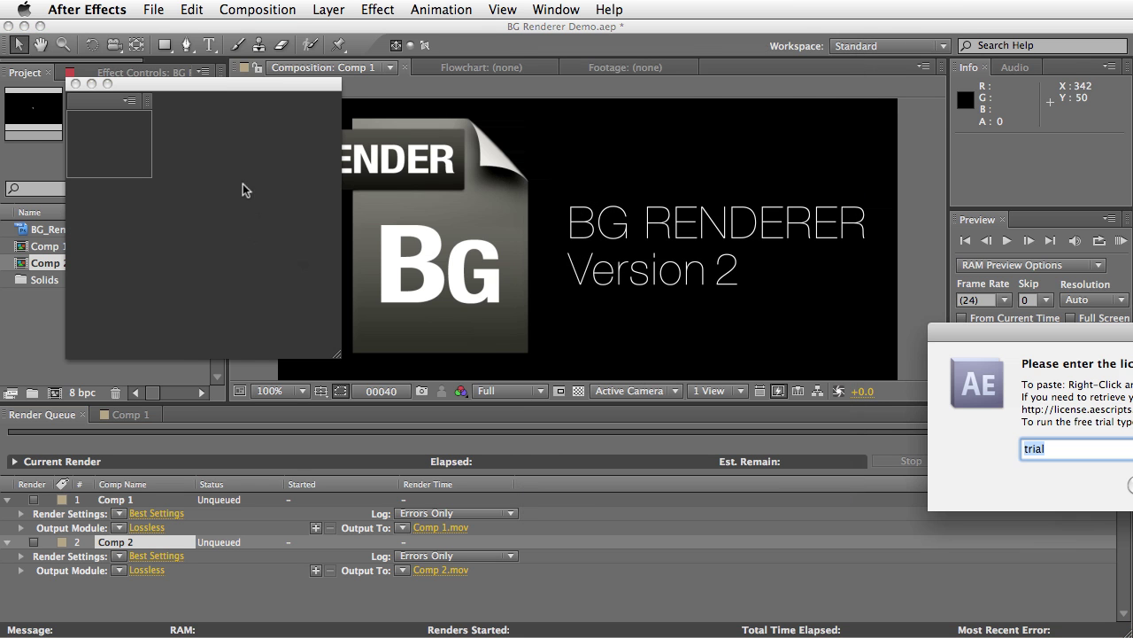
Accept the trial licence and bring the Post Render Actions Configure window into view
key("Return")
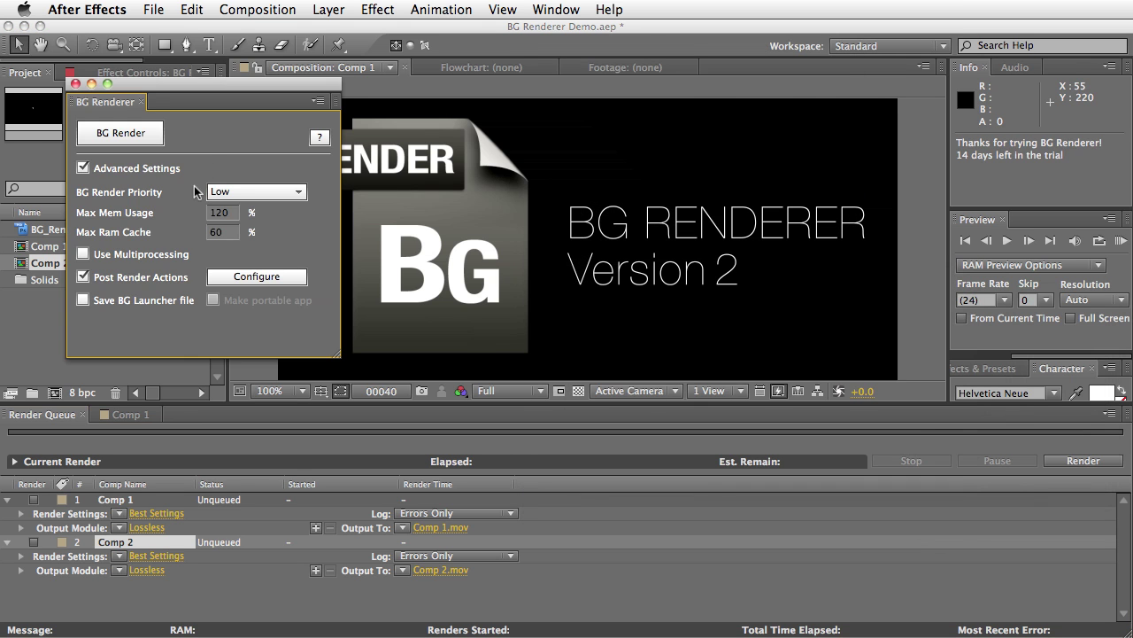
left_click(235, 277)
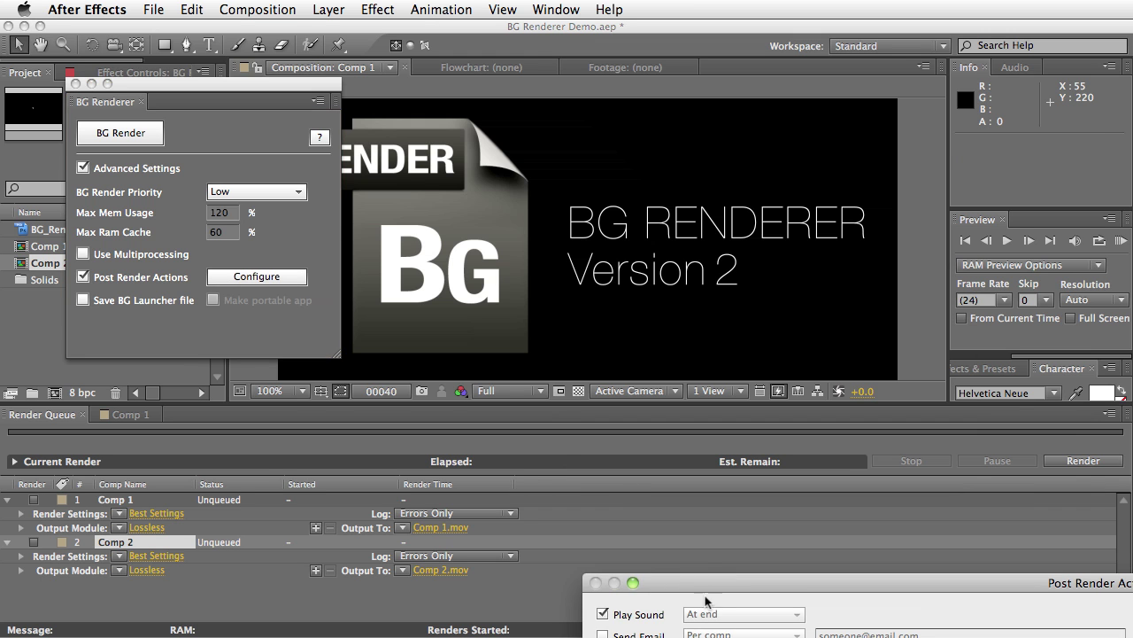
left_click_drag(706, 599, 127, 157)
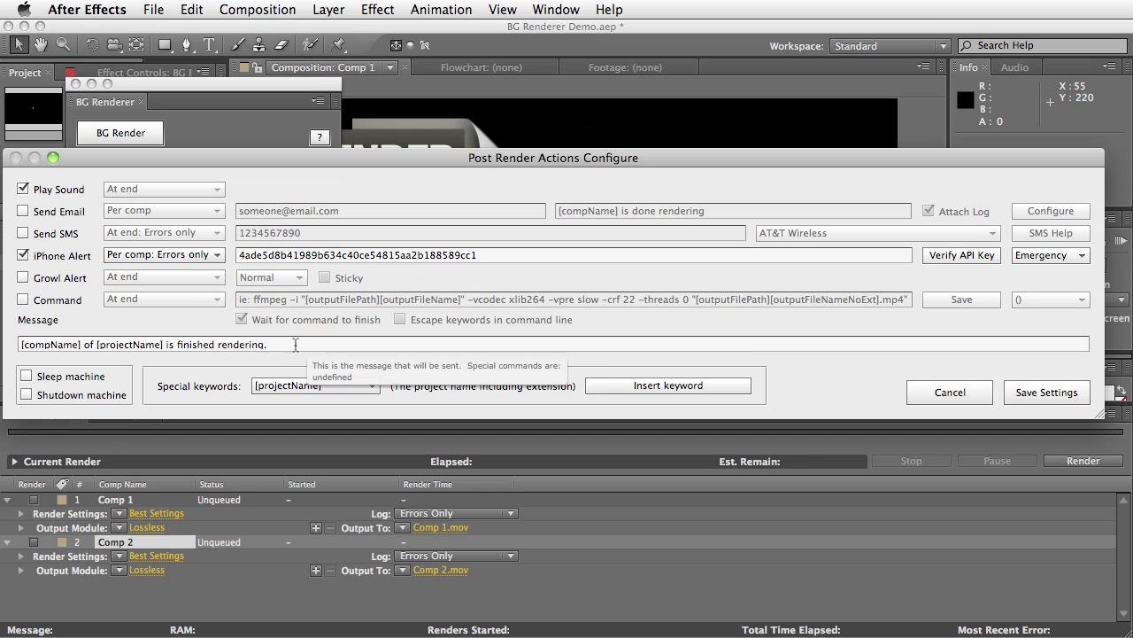
Turn on Growl Alert At end with Normal priority and Sticky off, then tick Command
left_click(55, 280)
left_click(179, 283)
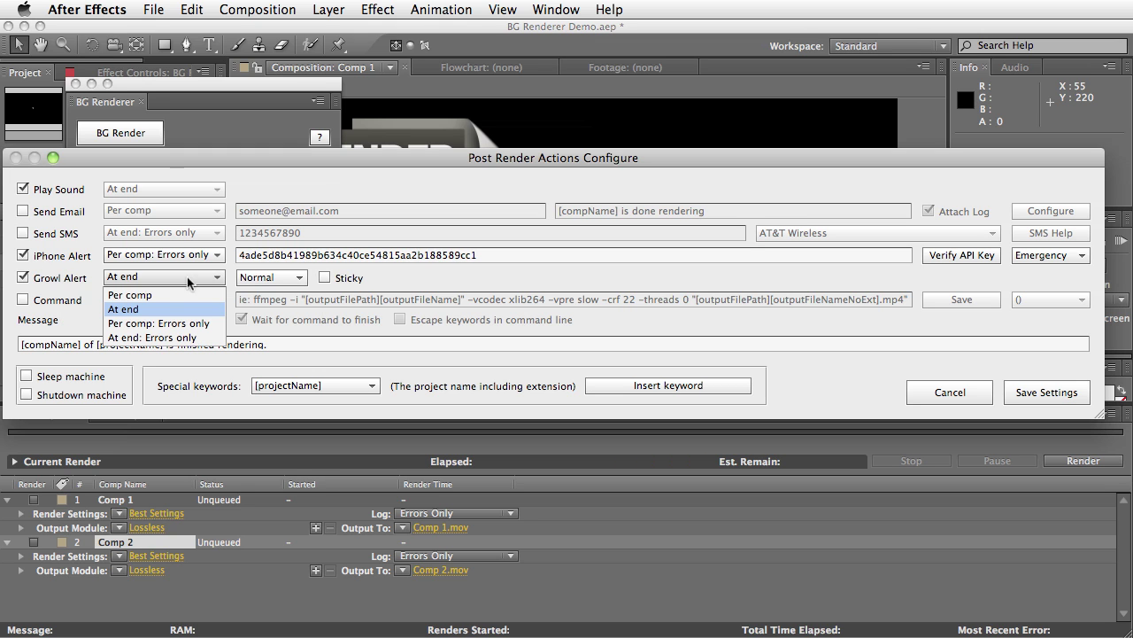
left_click(364, 282)
left_click(278, 277)
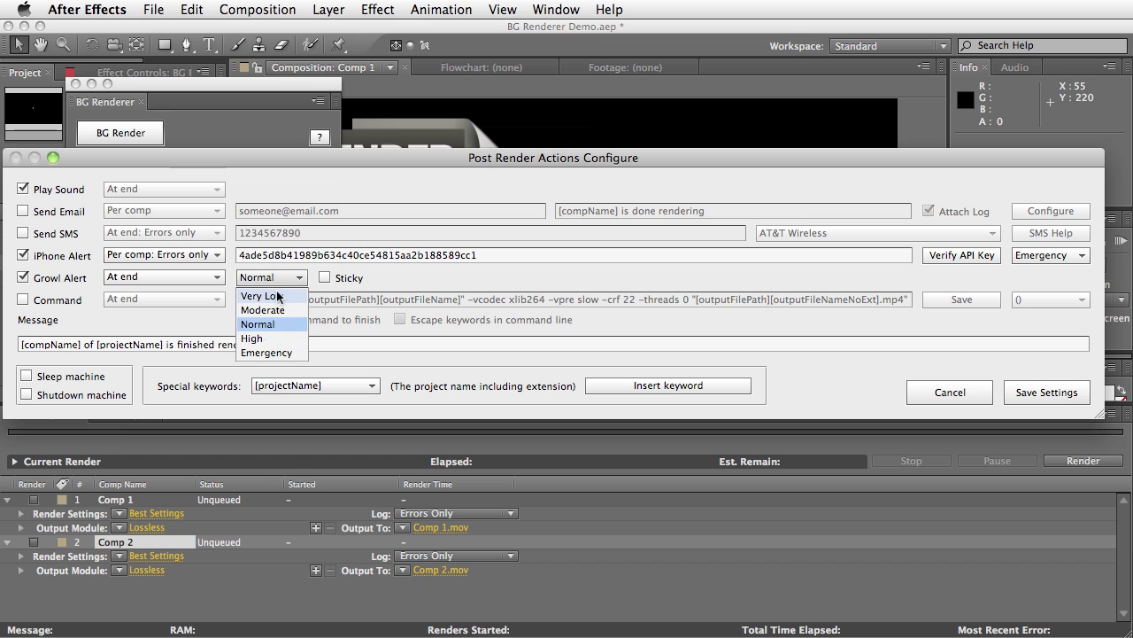
left_click(331, 291)
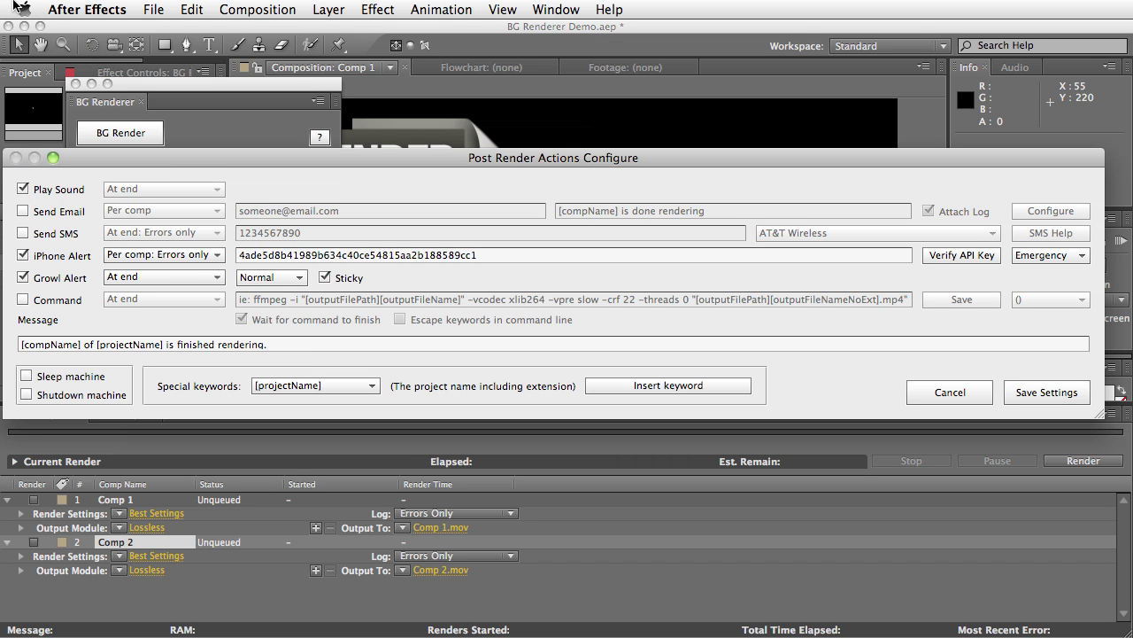
left_click(325, 278)
left_click(24, 300)
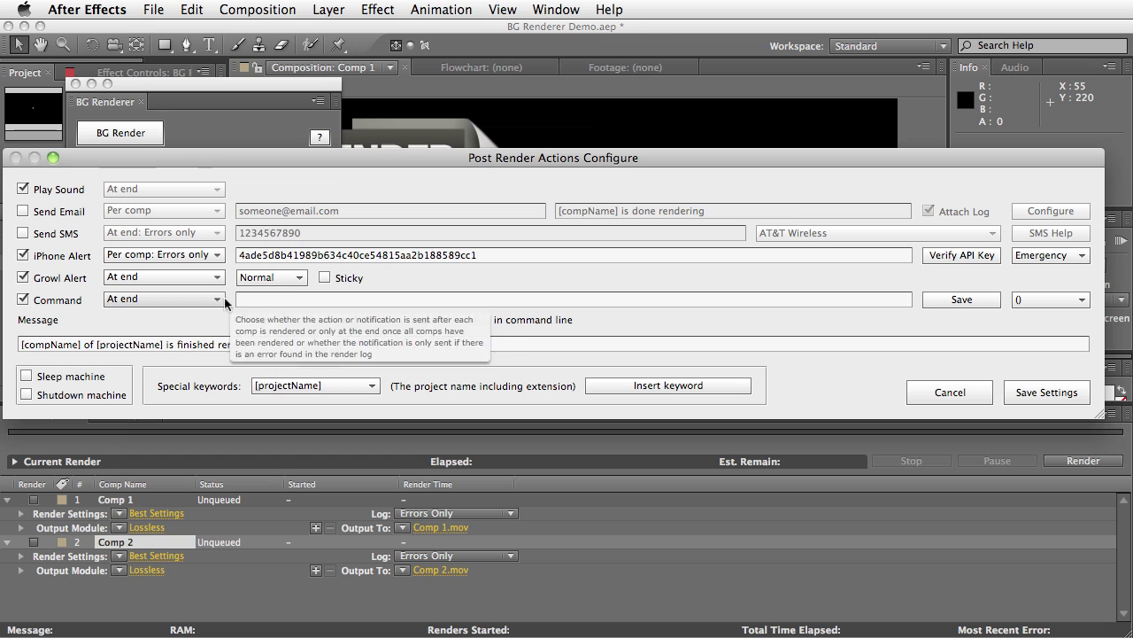
Type cp as the post-render command and insert the [outputFilePath] keyword
left_click(298, 299)
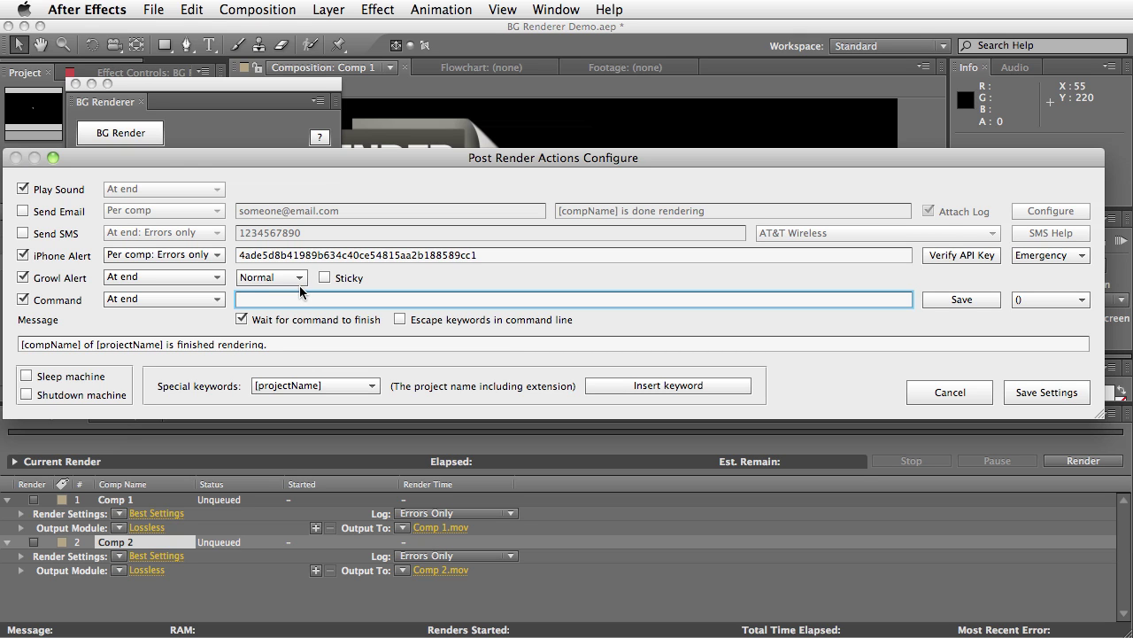
type("cp")
left_click(315, 387)
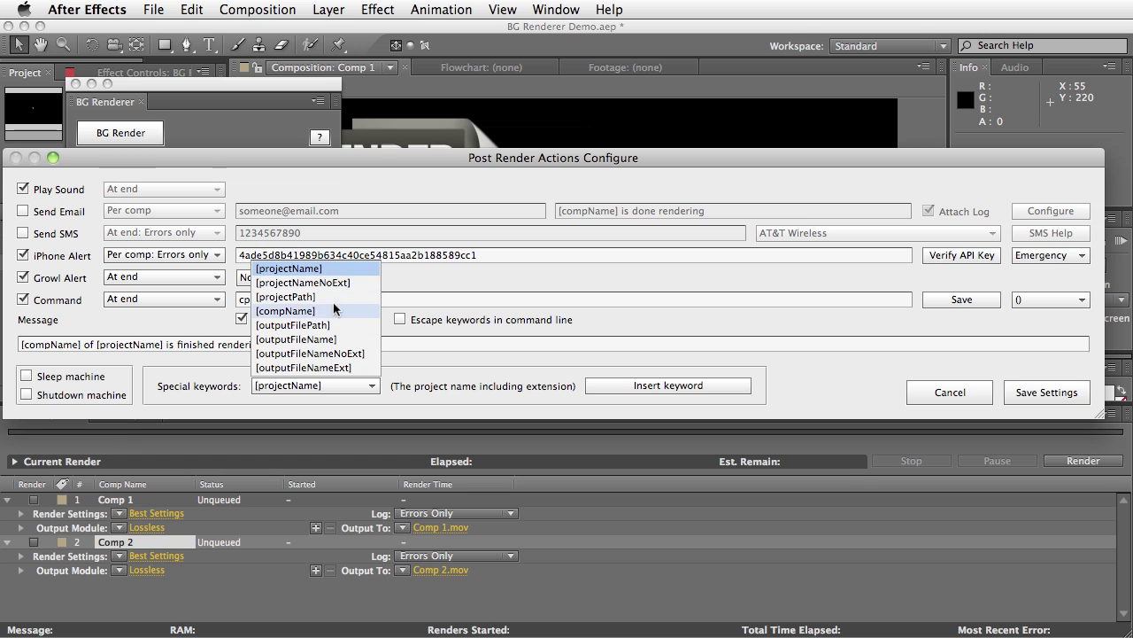
left_click(285, 305)
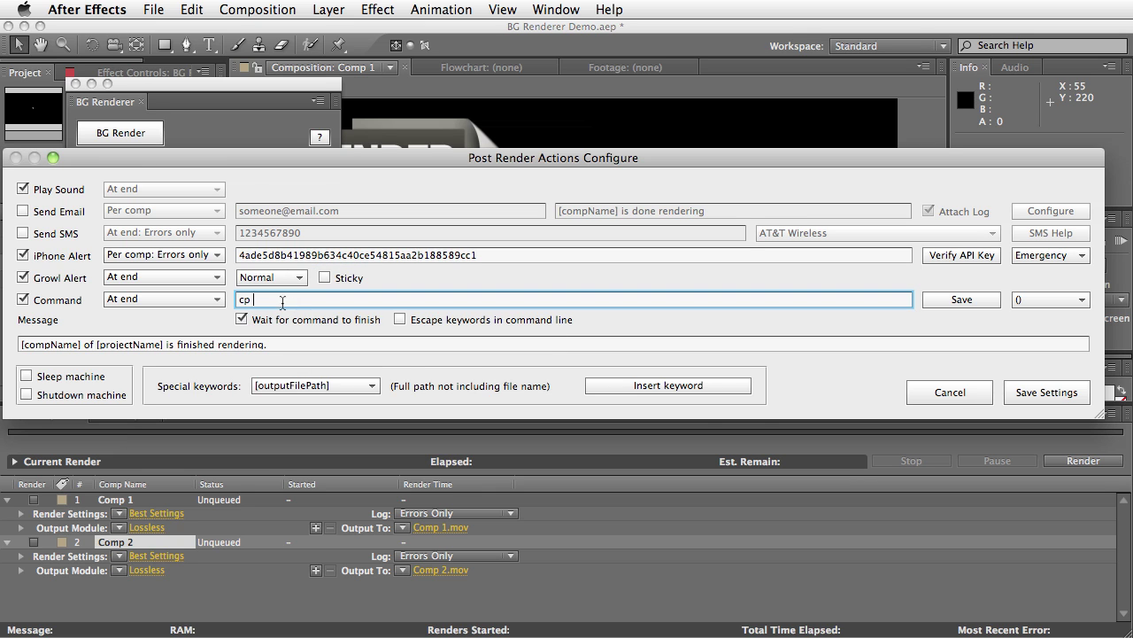
left_click(669, 385)
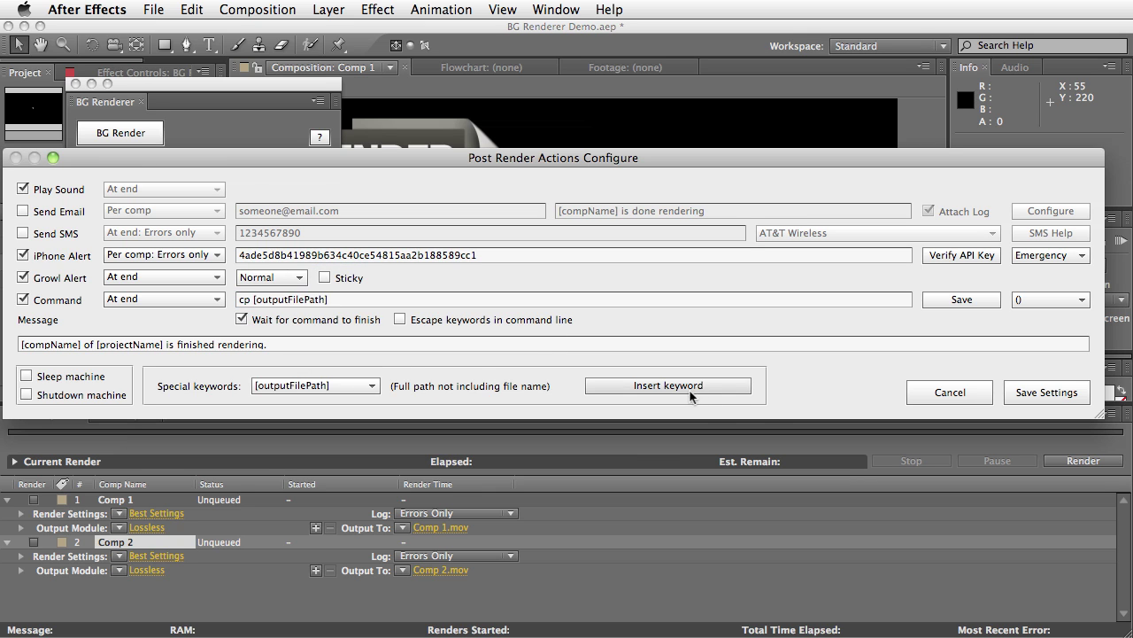
Append the [outputFileName] keyword to the command
left_click(340, 301)
left_click(335, 386)
left_click(328, 340)
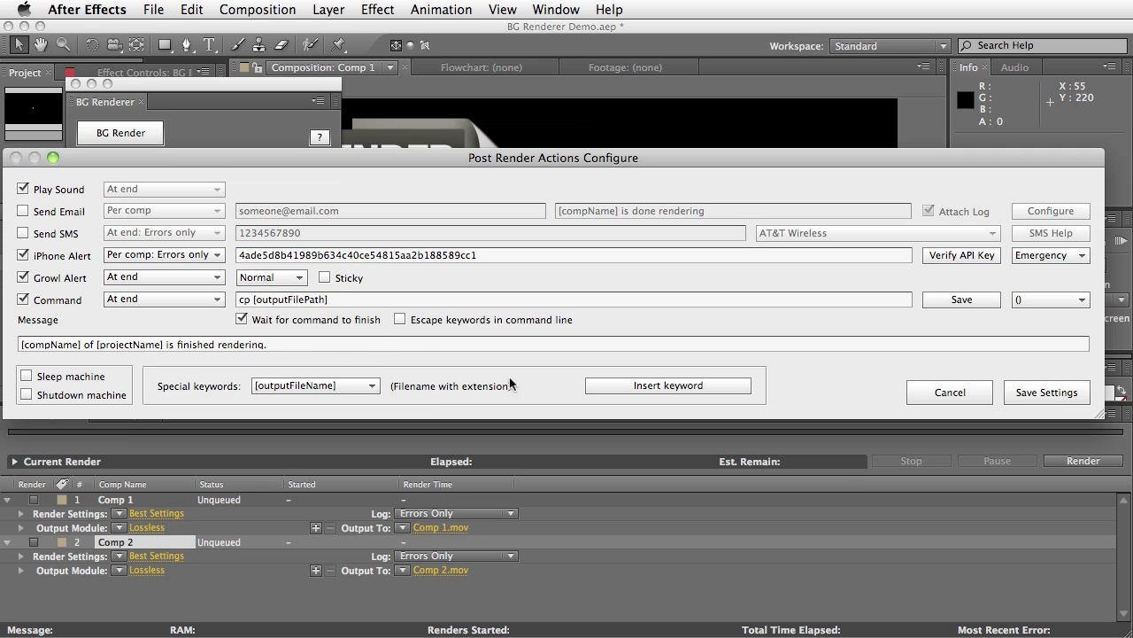
left_click(350, 386)
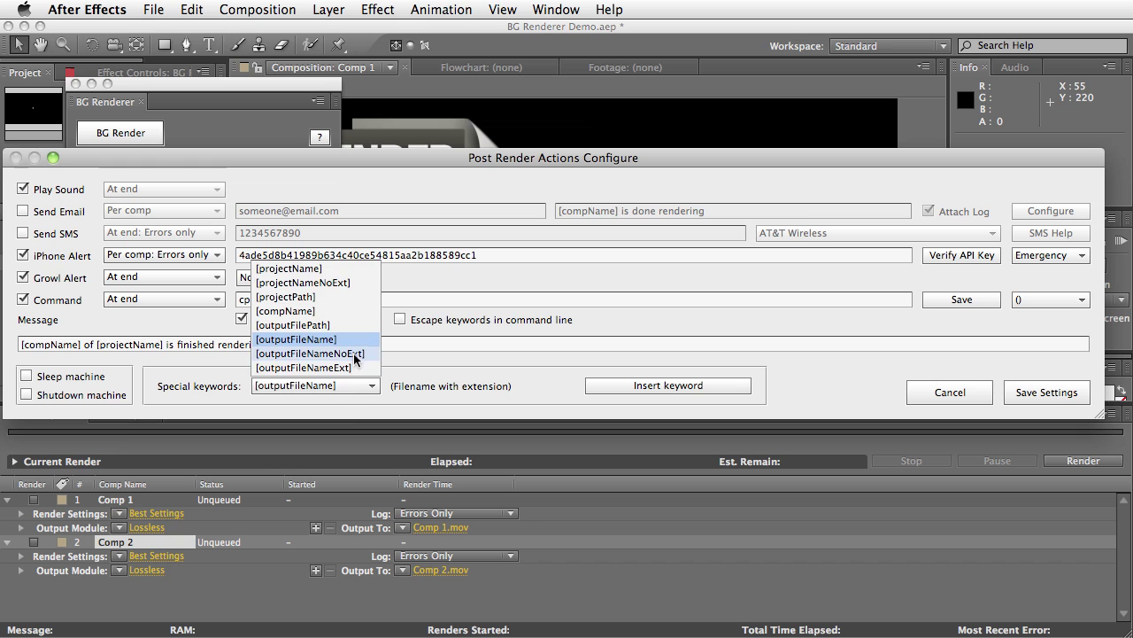
left_click(418, 379)
left_click(346, 306)
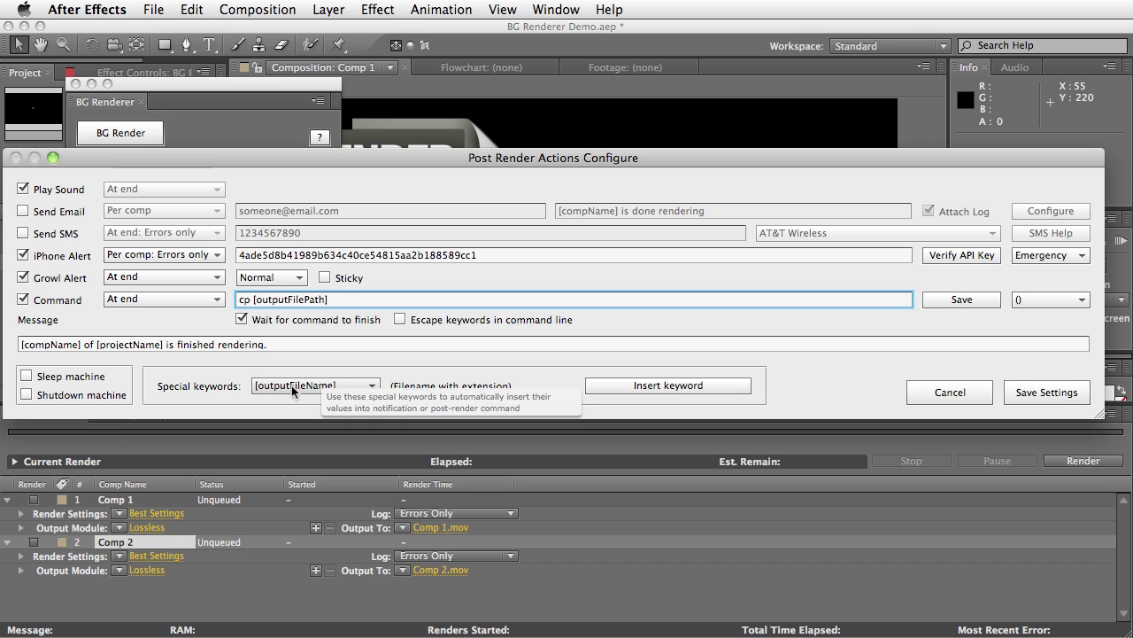
left_click(644, 387)
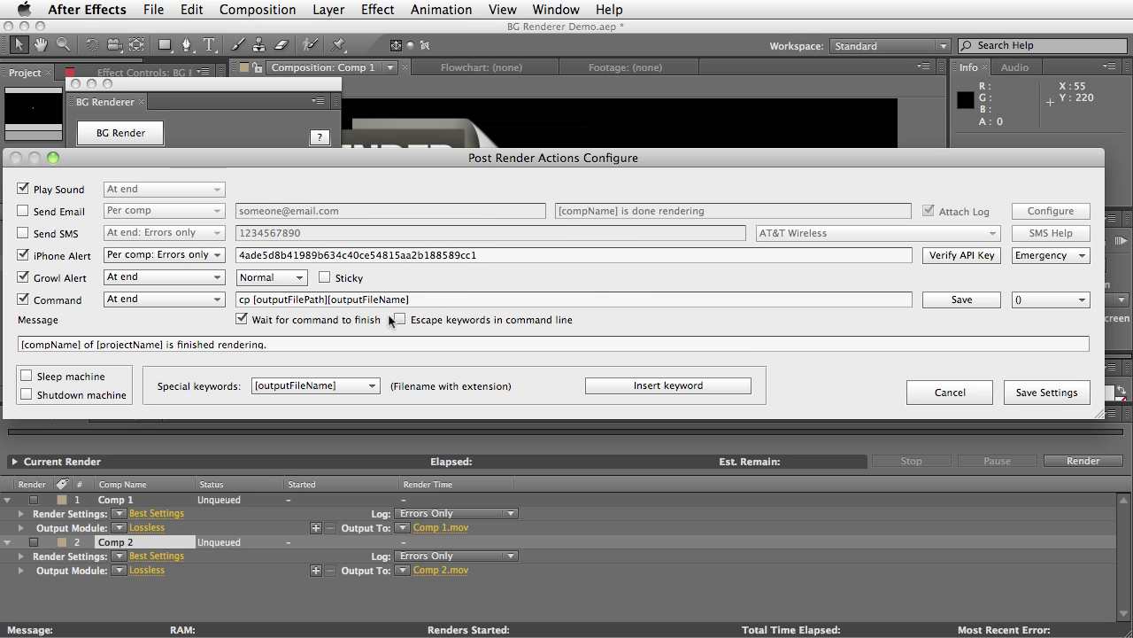
Remove the added quote, enable Escape keywords, and set the command to run Per comp
left_click(252, 300)
type("\"")
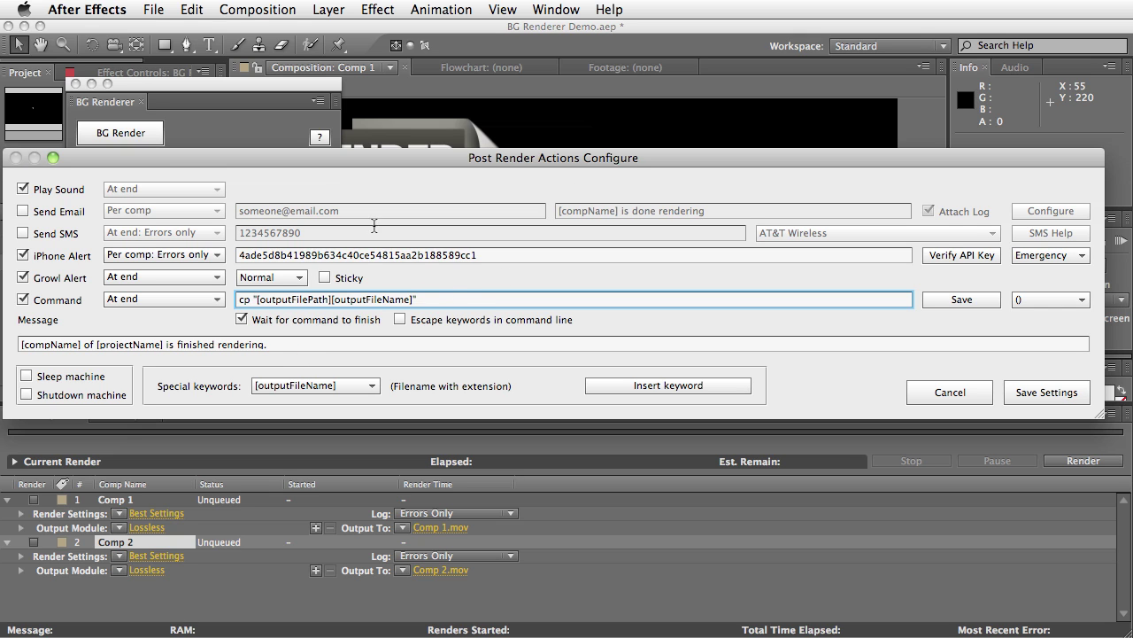
key("BackSpace")
key("BackSpace")
left_click(400, 321)
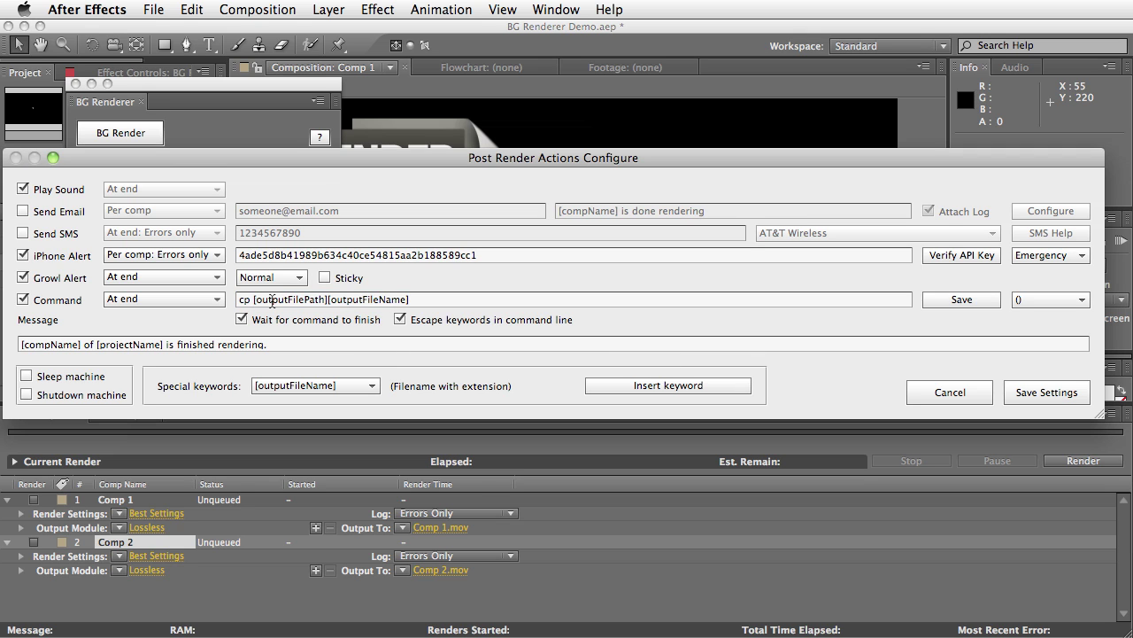
left_click(442, 296)
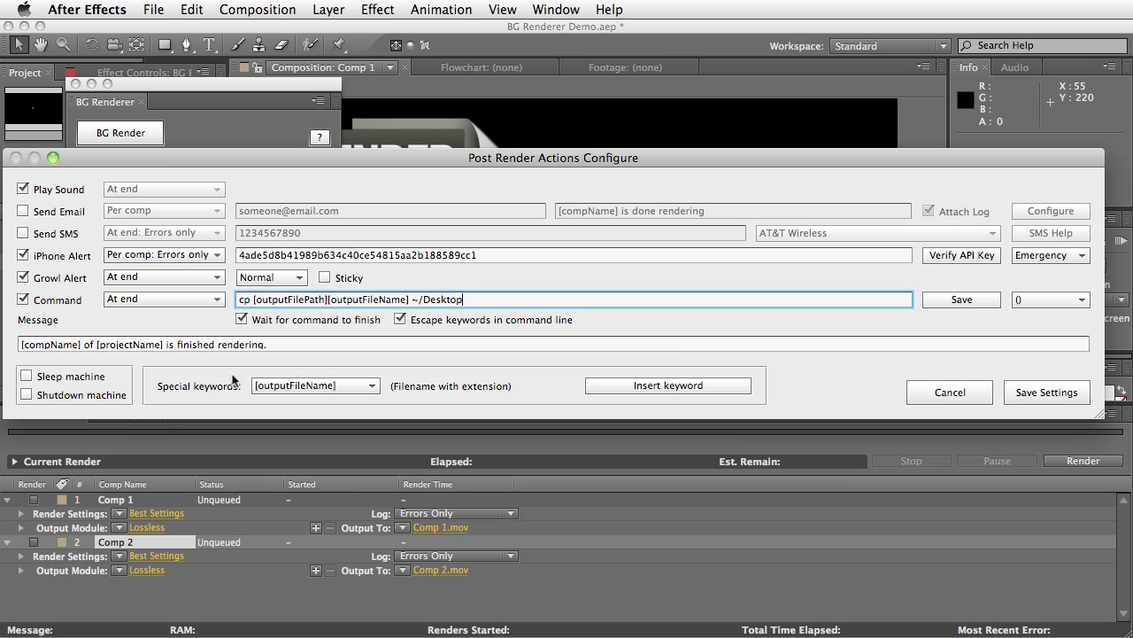
left_click(146, 299)
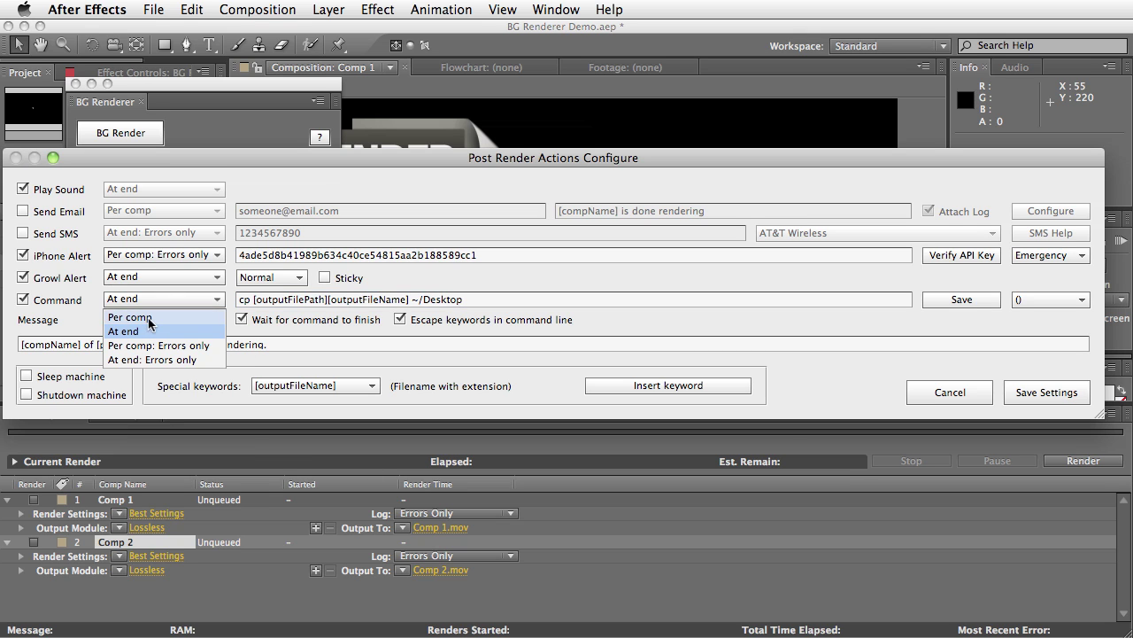
left_click(131, 317)
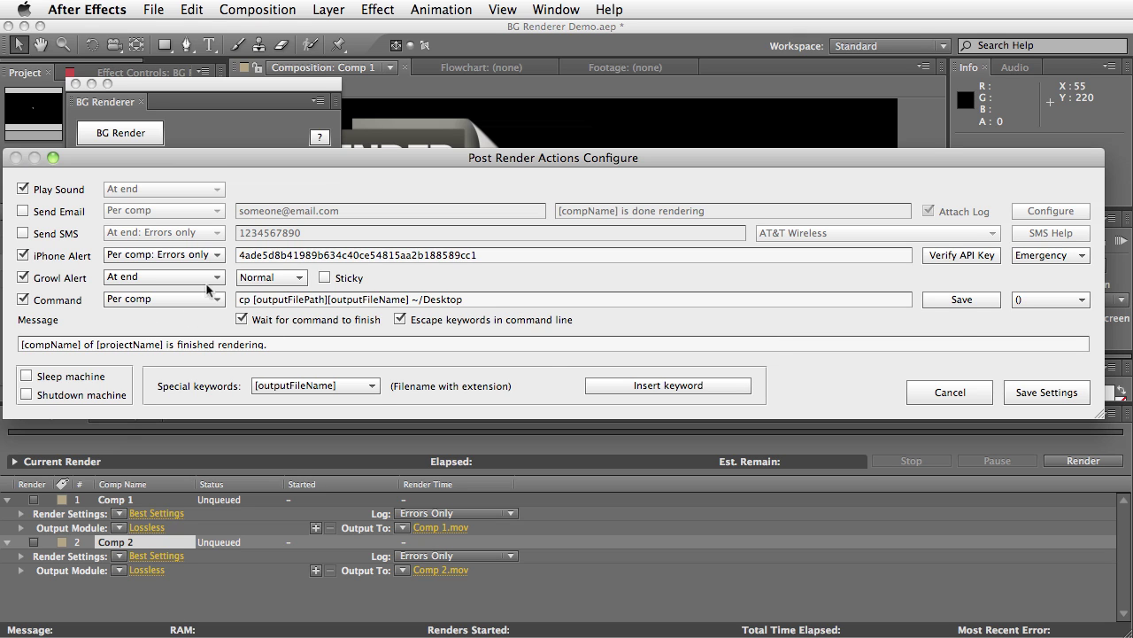
Save the command as a preset named 'copy render to desktop' and select it
left_click(956, 300)
left_click(960, 300)
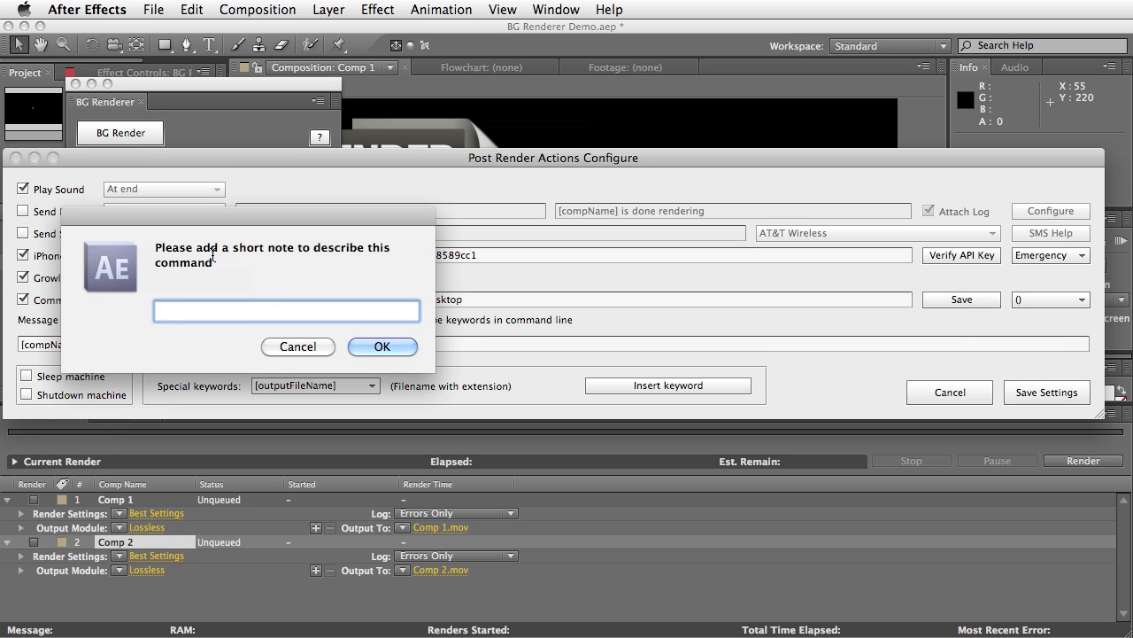
type("copy render to desktop")
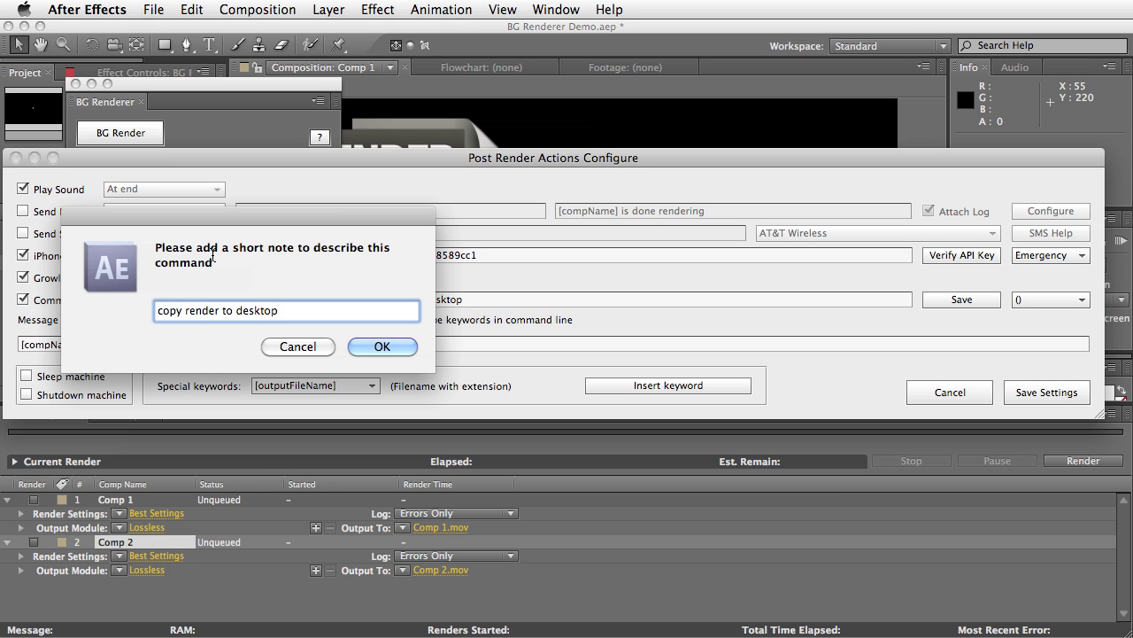
left_click(376, 346)
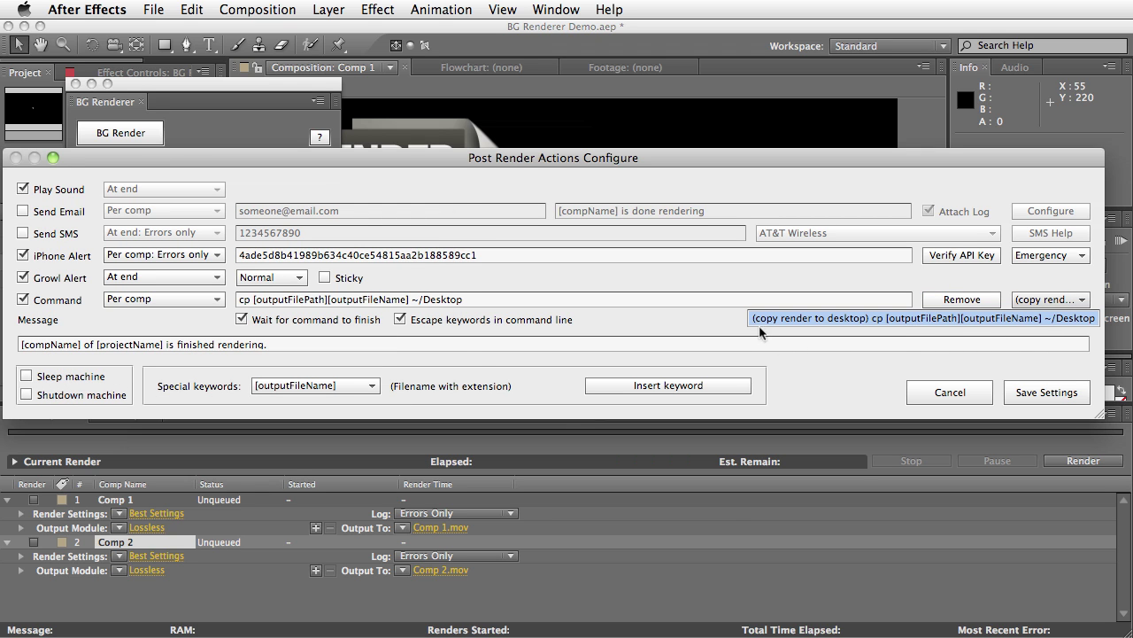
left_click(912, 316)
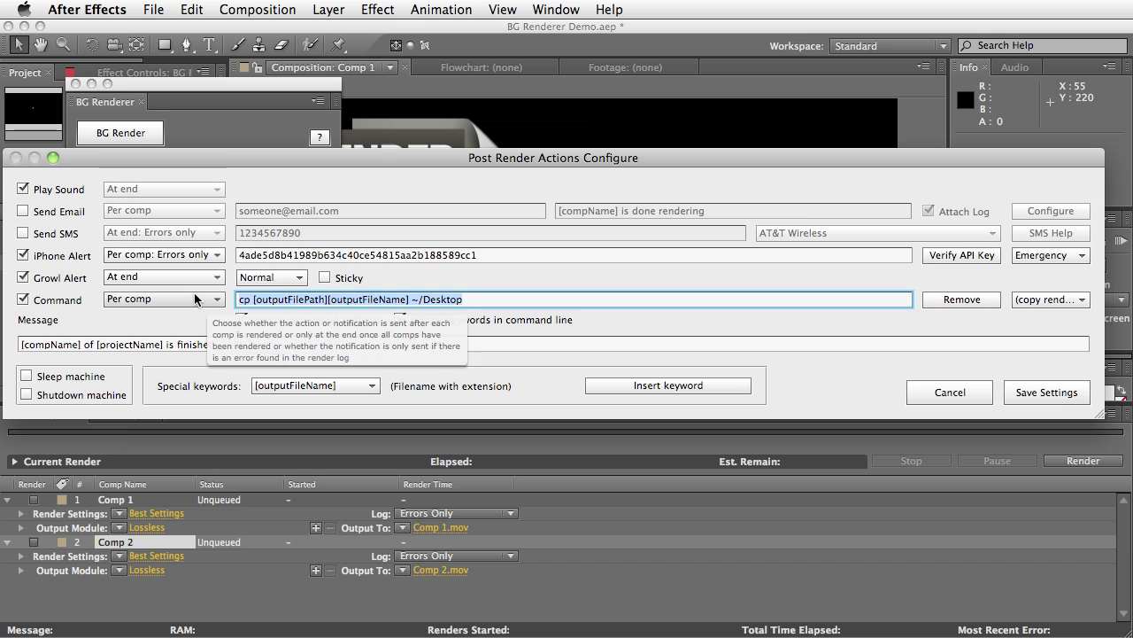
Toggle the Command action off and on, then uncheck Wait for command to finish
left_click(23, 300)
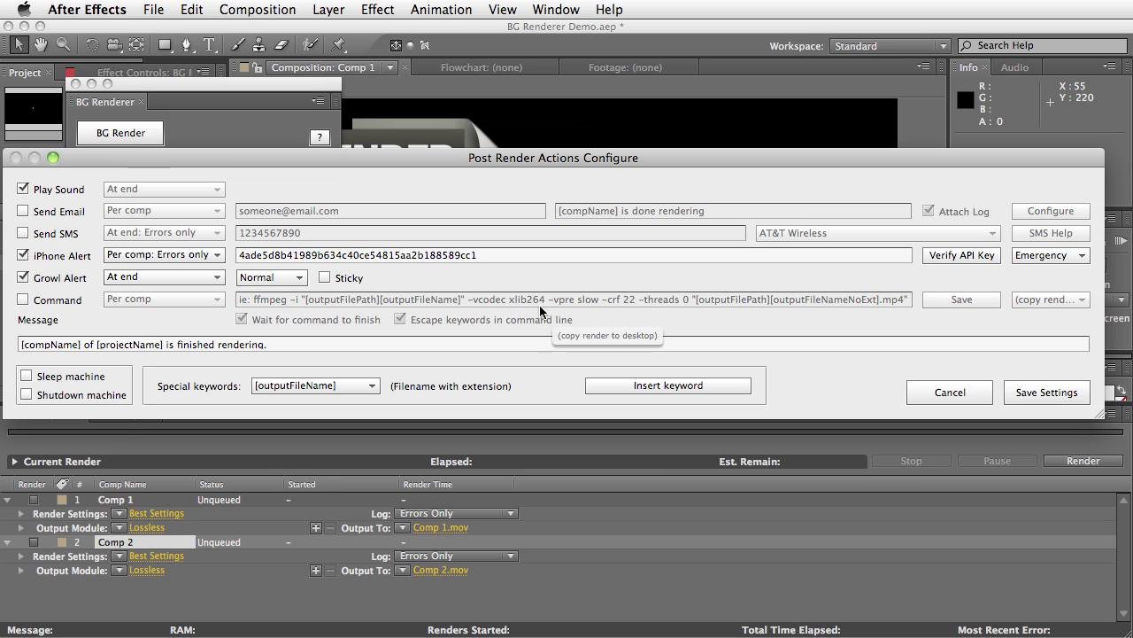
left_click(73, 305)
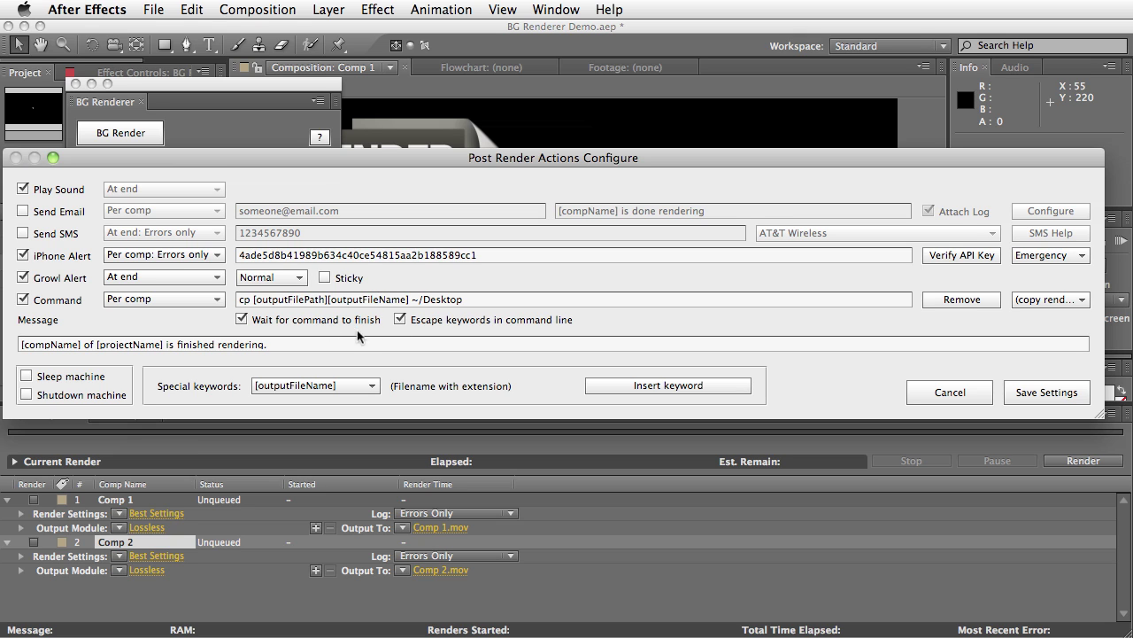
left_click(242, 321)
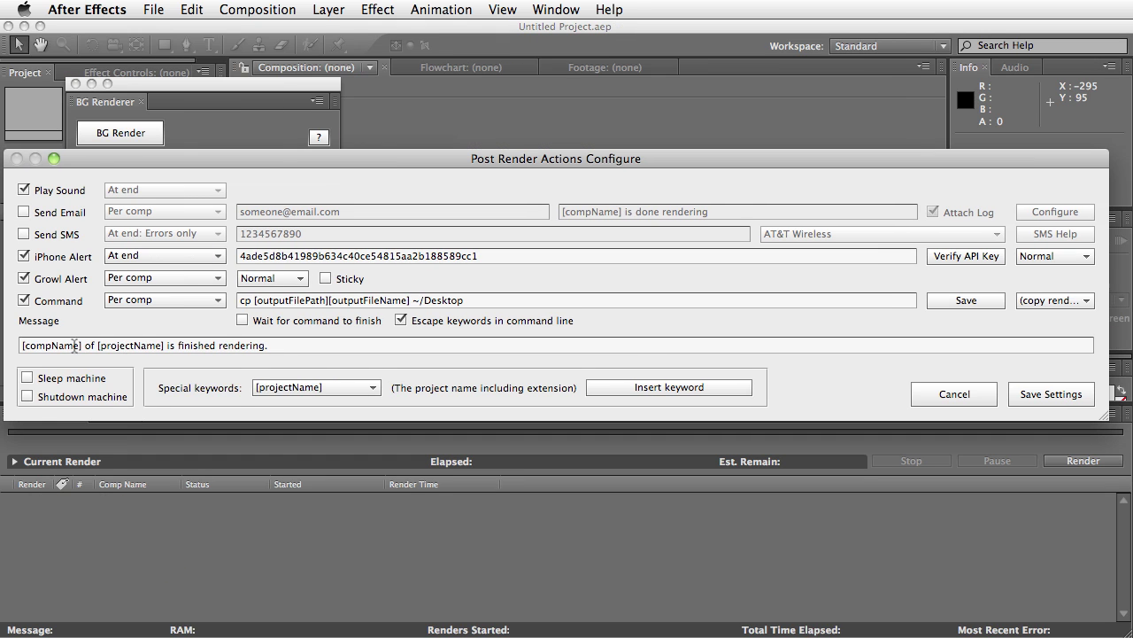
Select the notification message text and review the Special keywords list without changing it
left_click(290, 346)
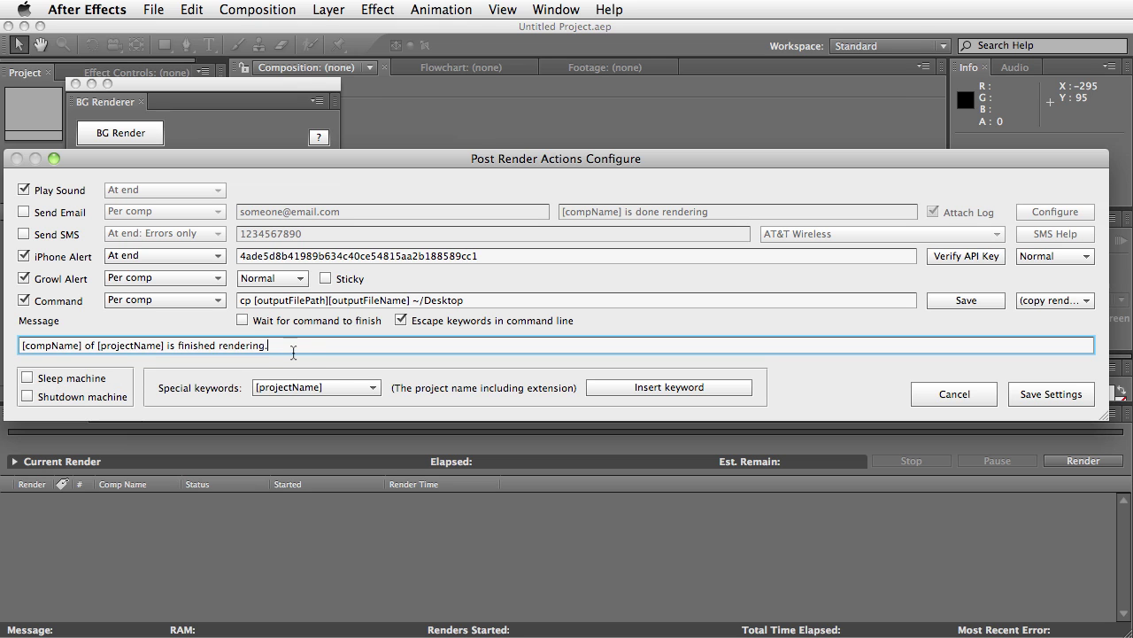
left_click_drag(279, 347, 9, 347)
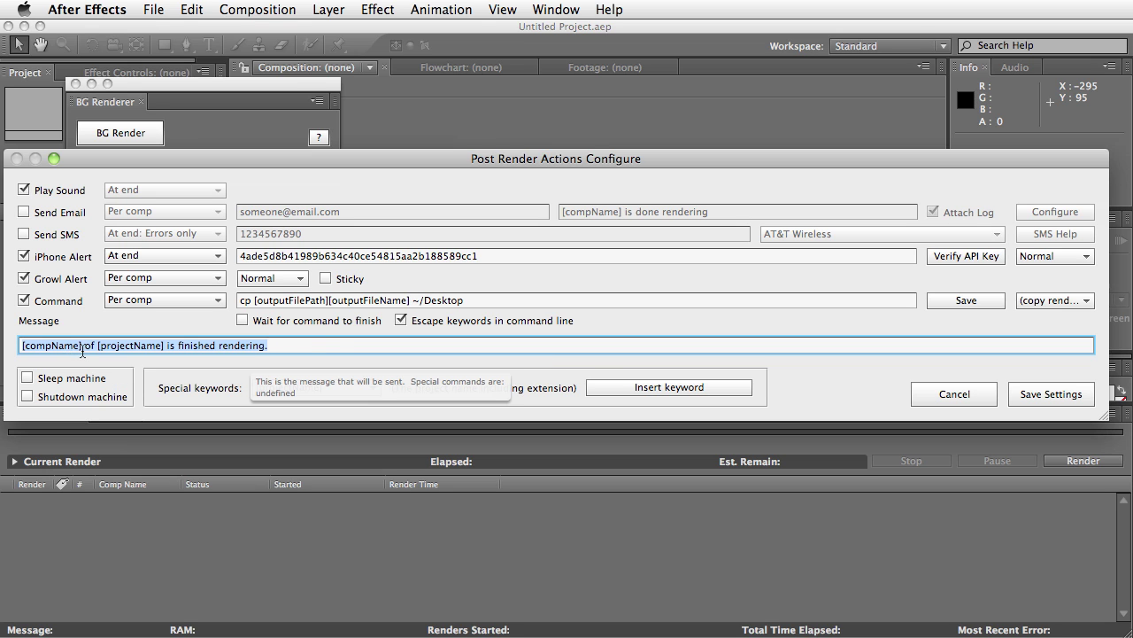
left_click(310, 390)
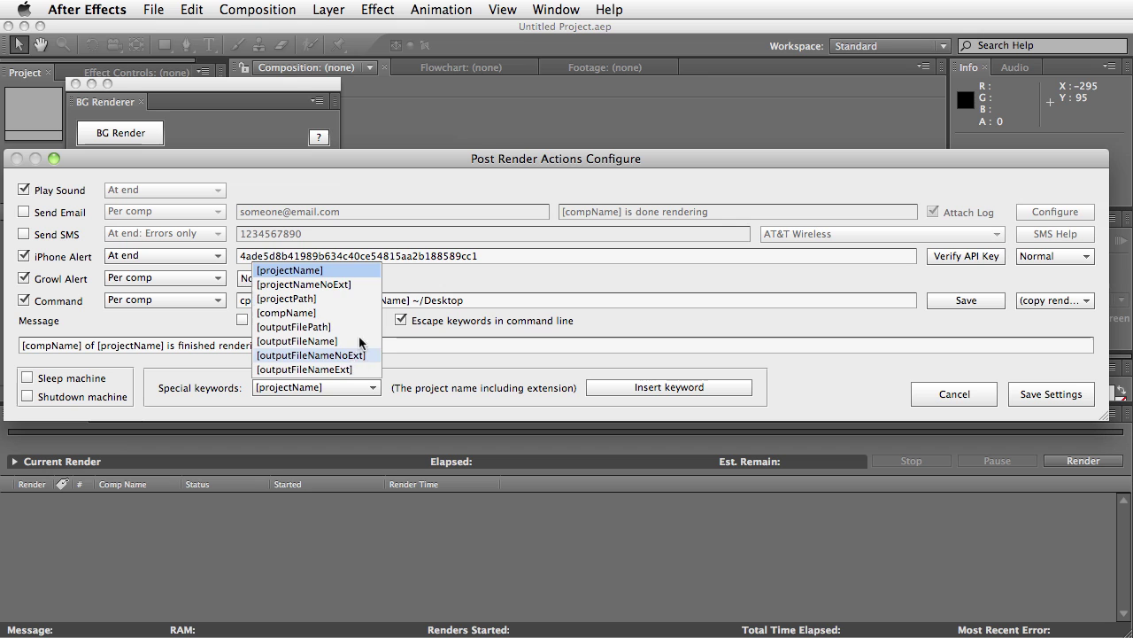
left_click(397, 350)
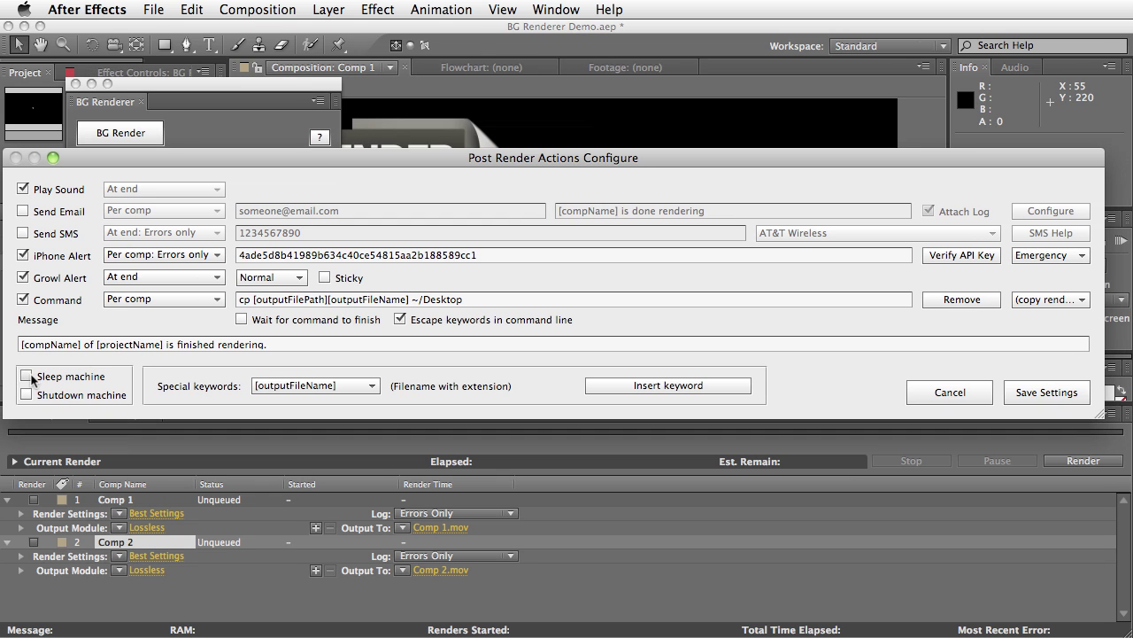
Try the Sleep and Shutdown after-render options, leaving both off
left_click(26, 375)
left_click(26, 376)
left_click(26, 394)
left_click(26, 394)
Set iPhone Alert to Normal priority At end, Growl Alert to Per comp, and save settings
left_click(1041, 264)
left_click(1049, 302)
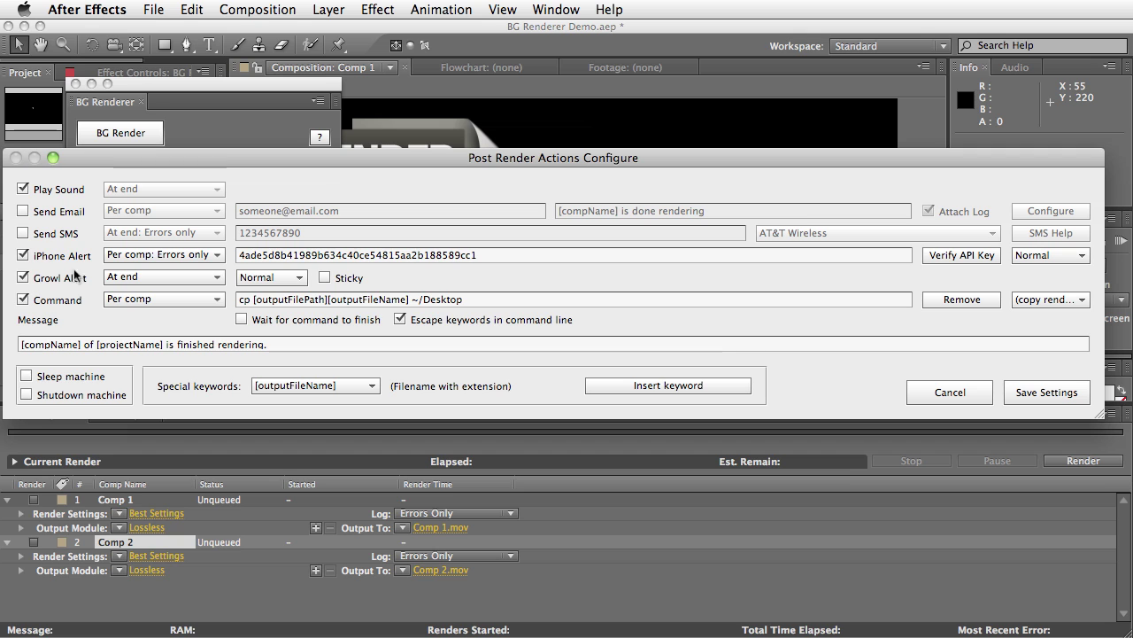
left_click(175, 255)
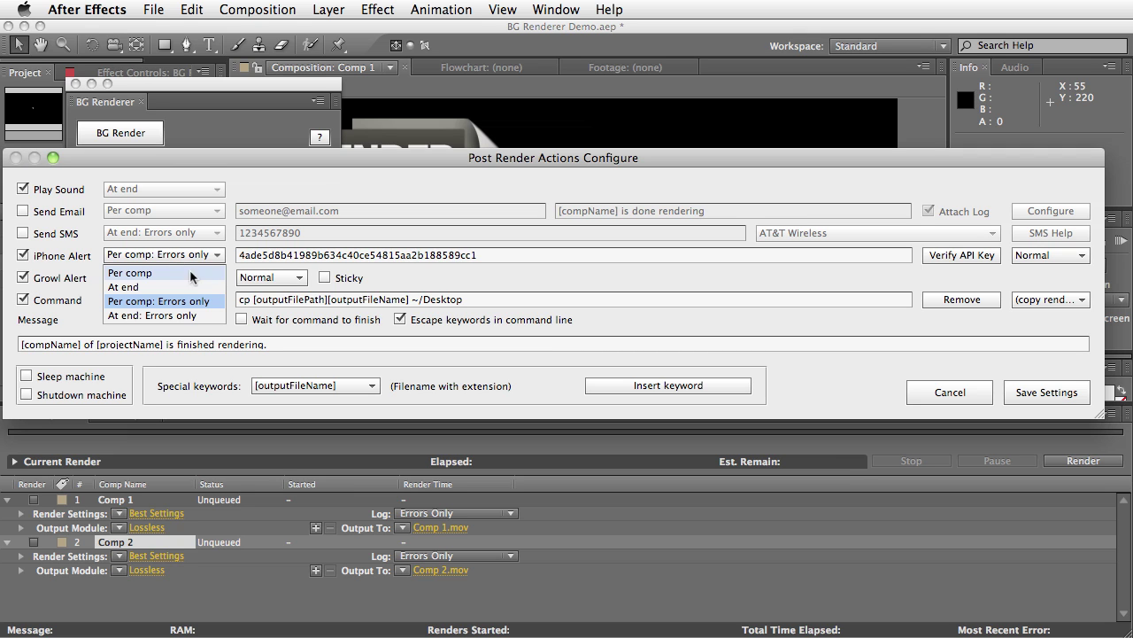
left_click(142, 287)
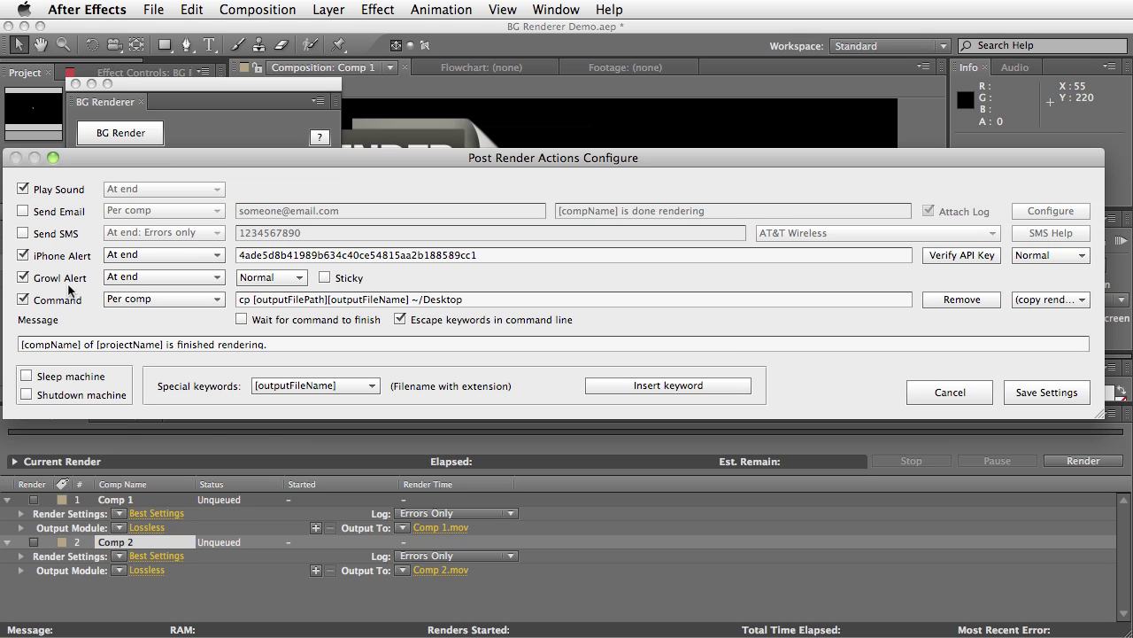
left_click(164, 277)
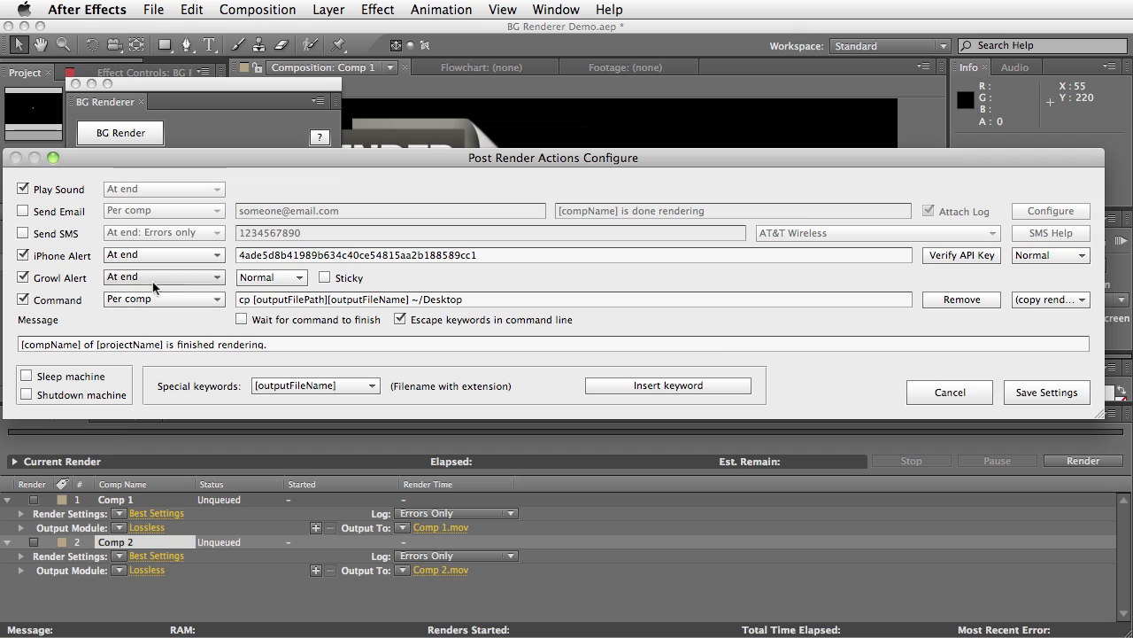
left_click(133, 297)
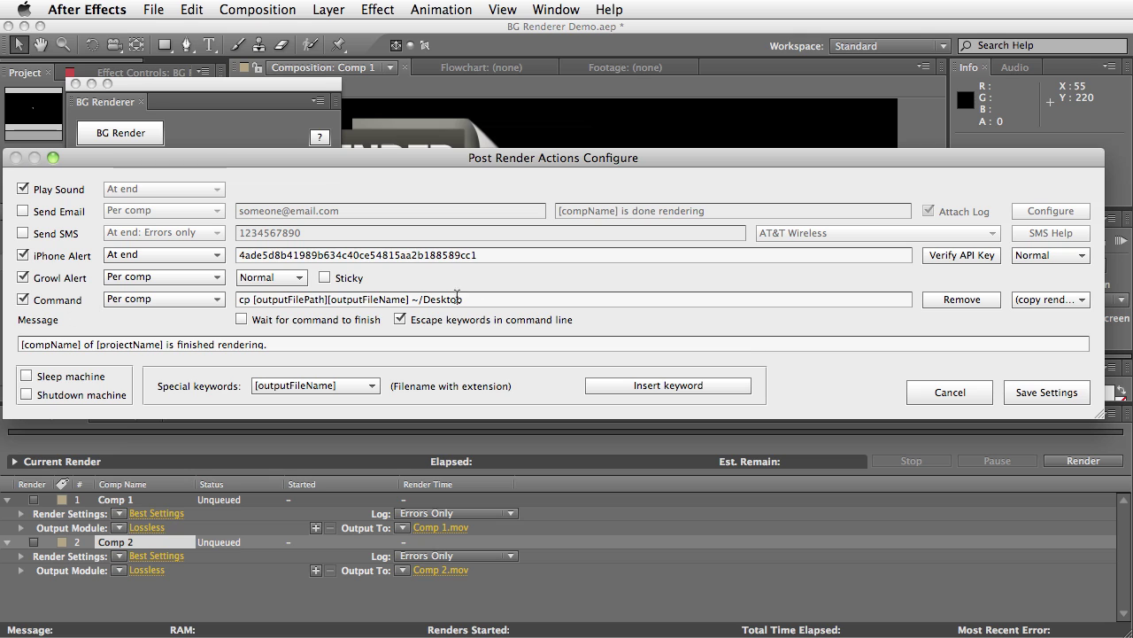
left_click(1018, 395)
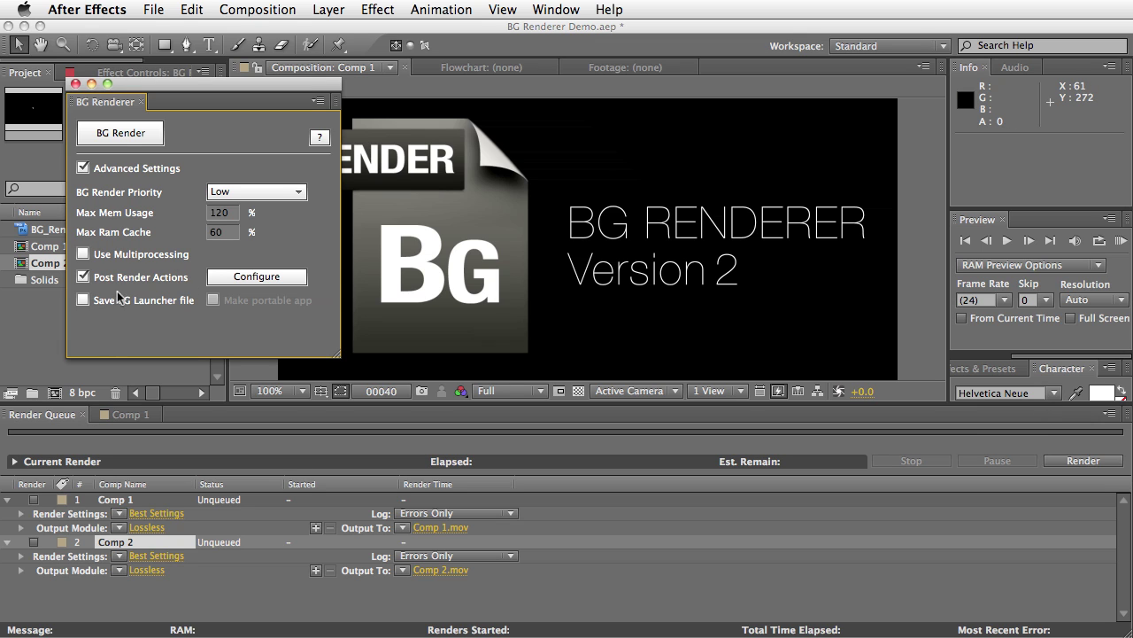
Queue Comp 1 and Comp 2, start BG Render, save the project, and enlarge the Terminal log
left_click(33, 499)
left_click(34, 542)
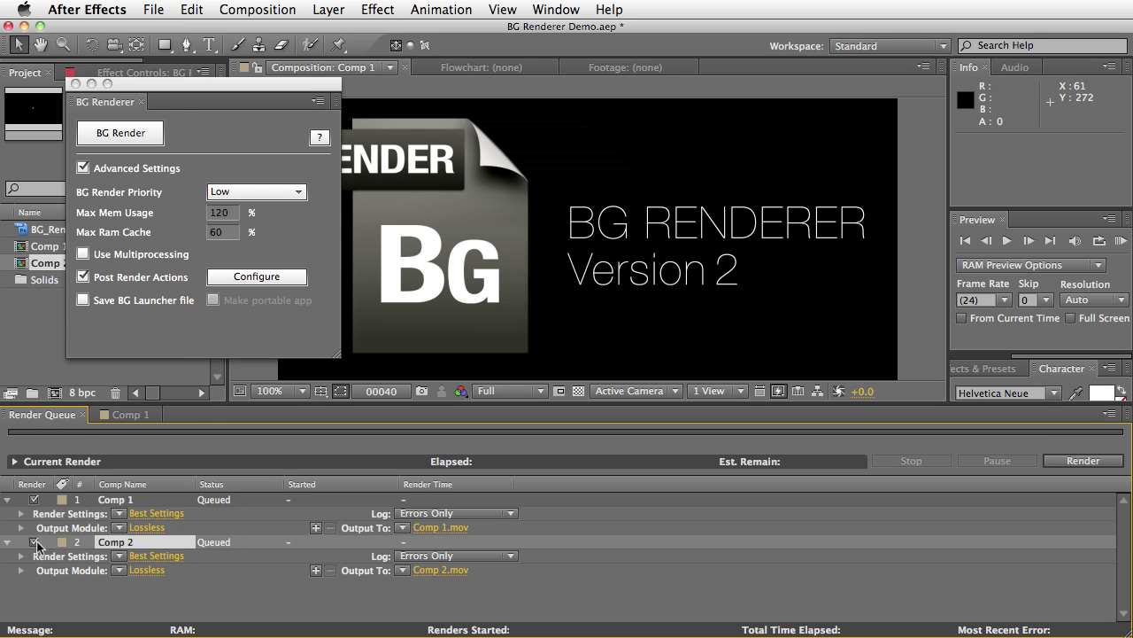
left_click(124, 134)
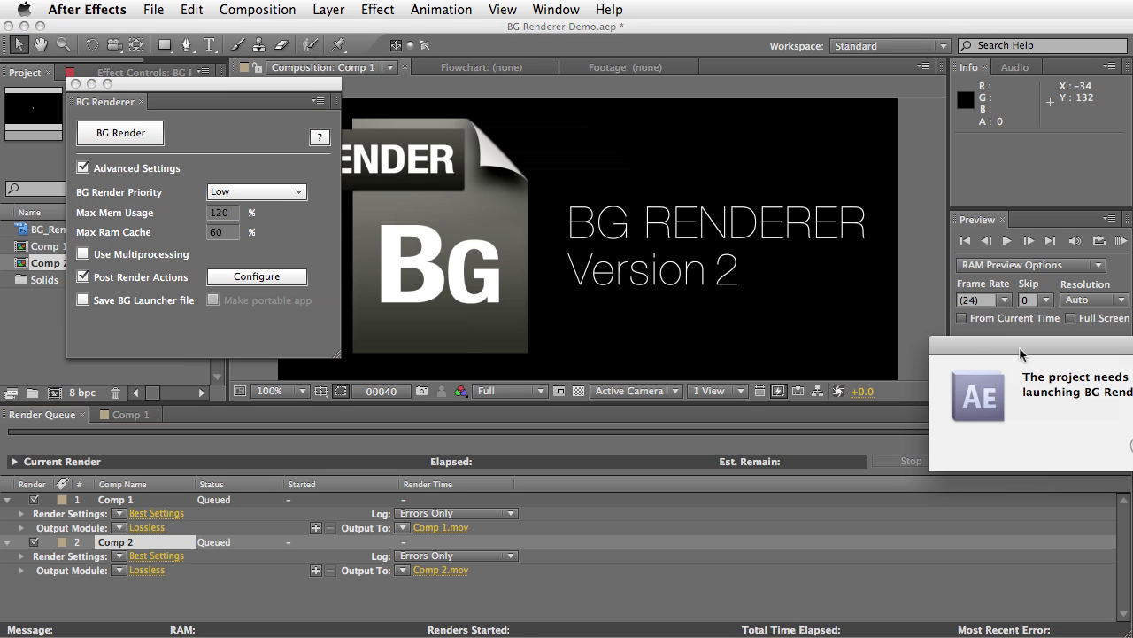
left_click(717, 349)
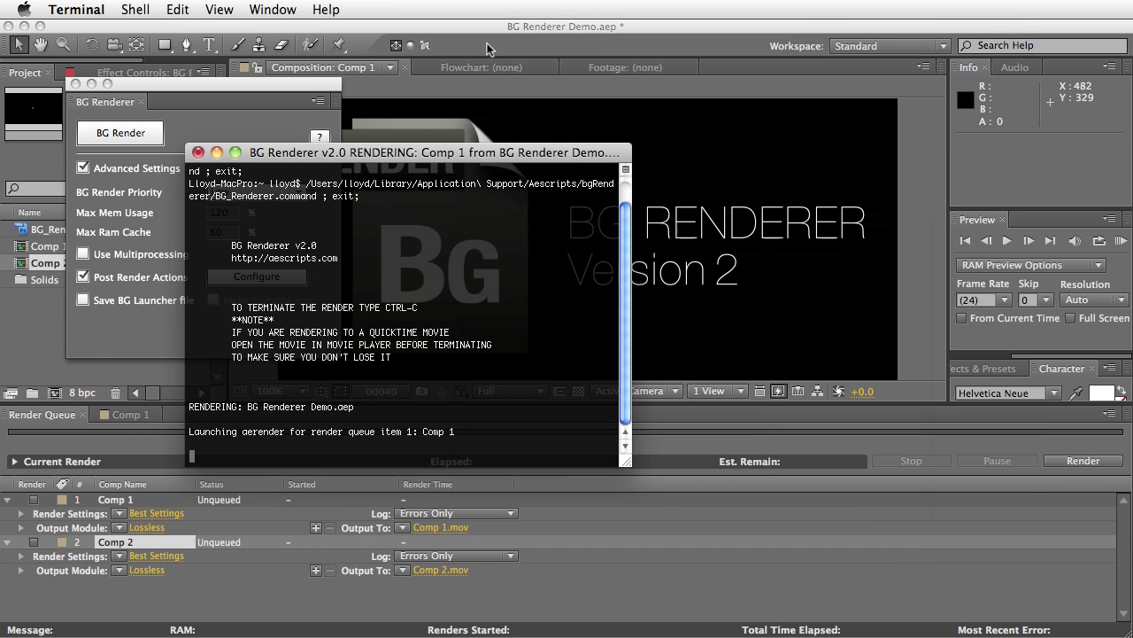
left_click_drag(713, 373, 719, 575)
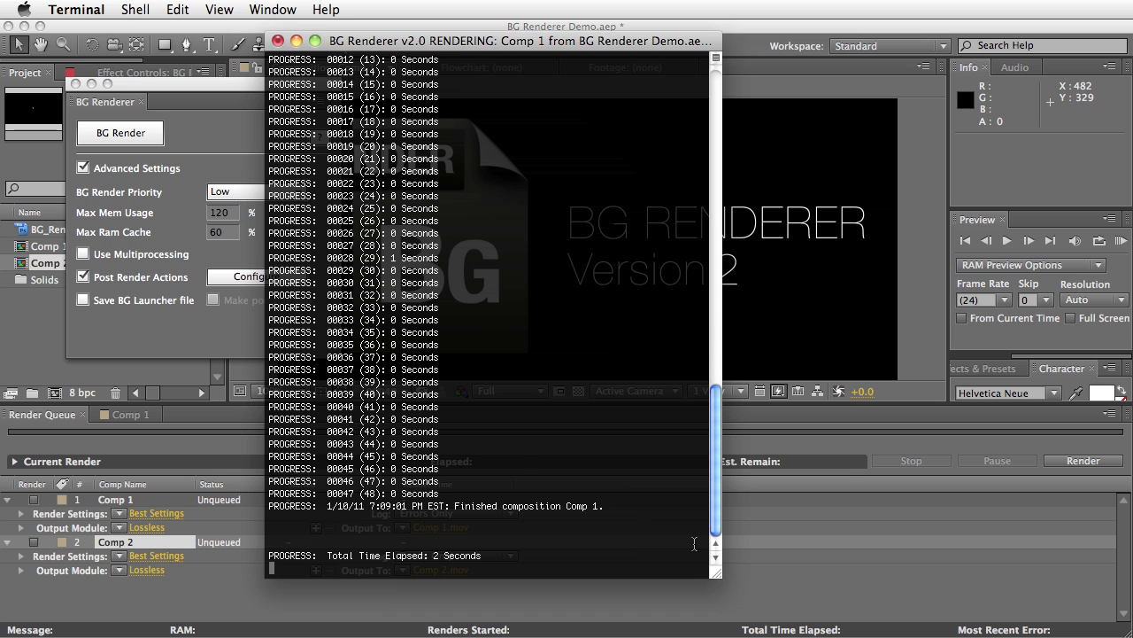
mouse_move(133, 62)
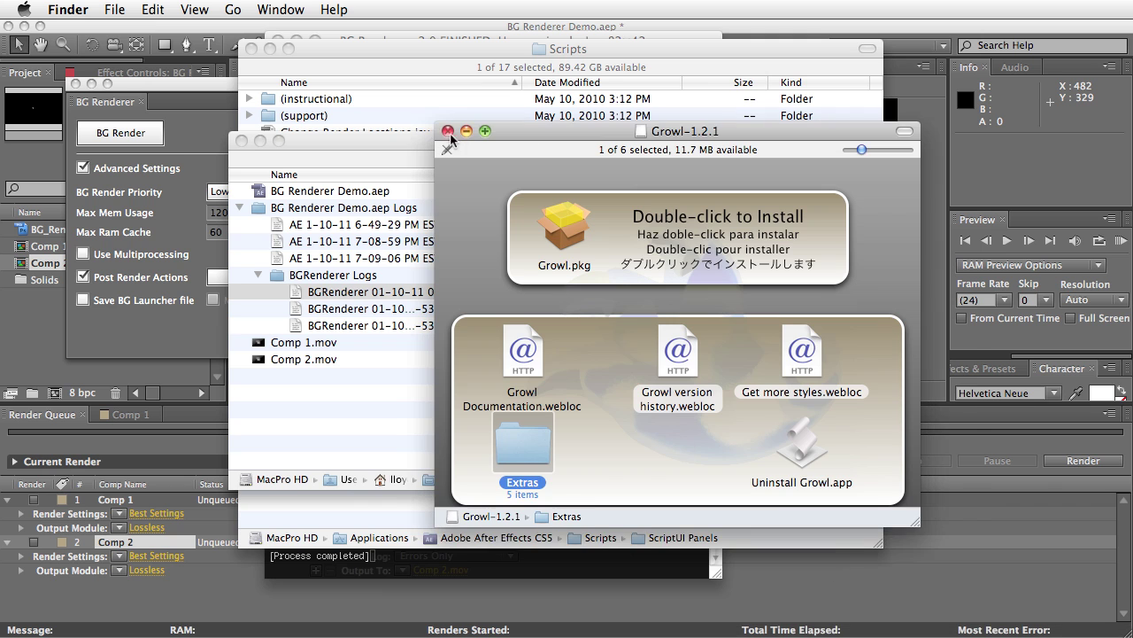
Dismiss the Growl window, check Comp 1.mov and Comp 2.mov on the Desktop, then close that window
left_click(448, 131)
left_click_drag(359, 143, 221, 149)
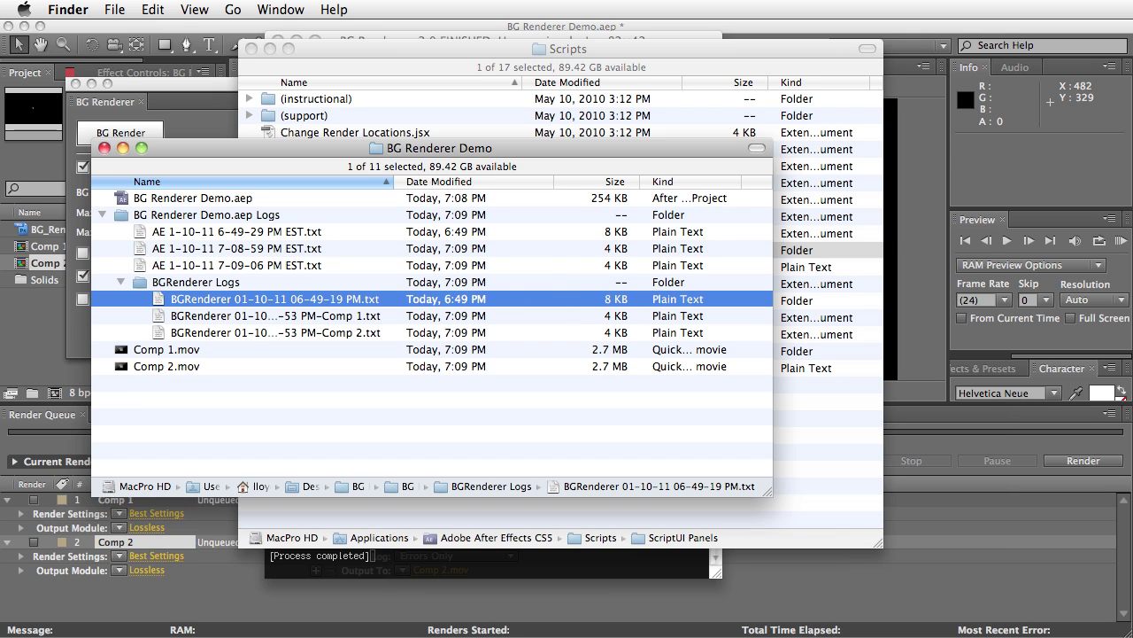
key("super+n")
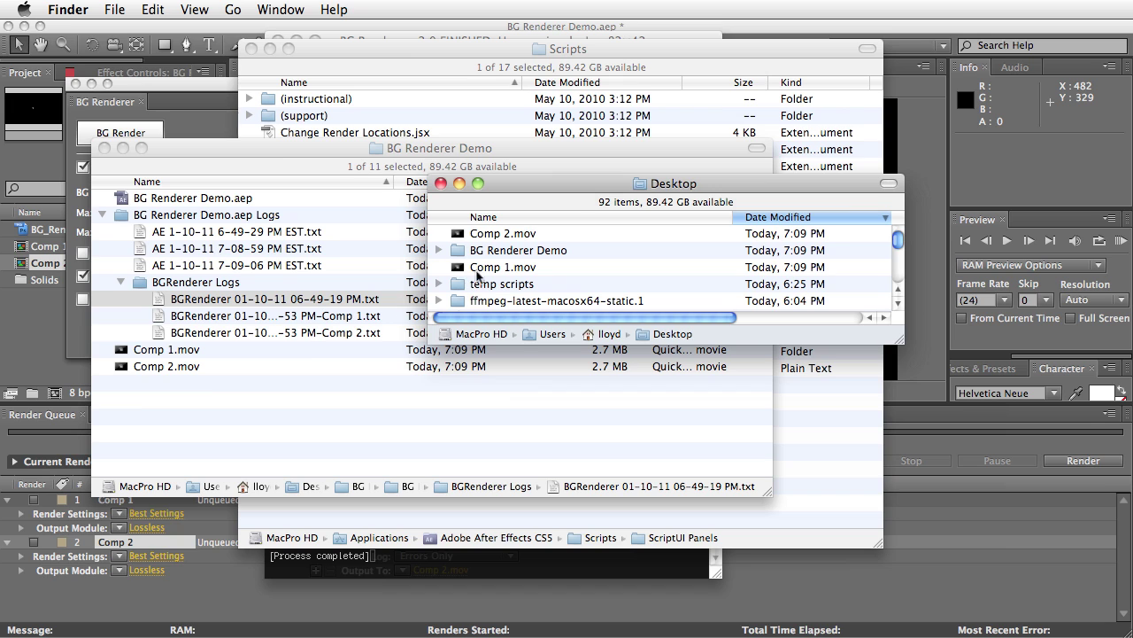
left_click(484, 270)
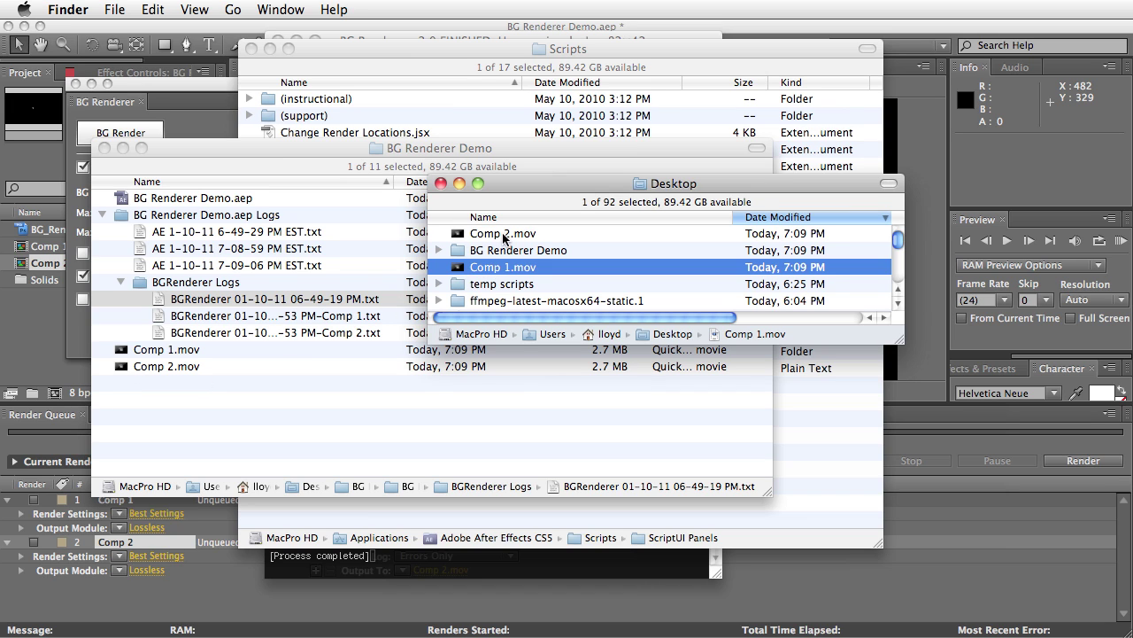
left_click(507, 234)
left_click(498, 267)
left_click(510, 235)
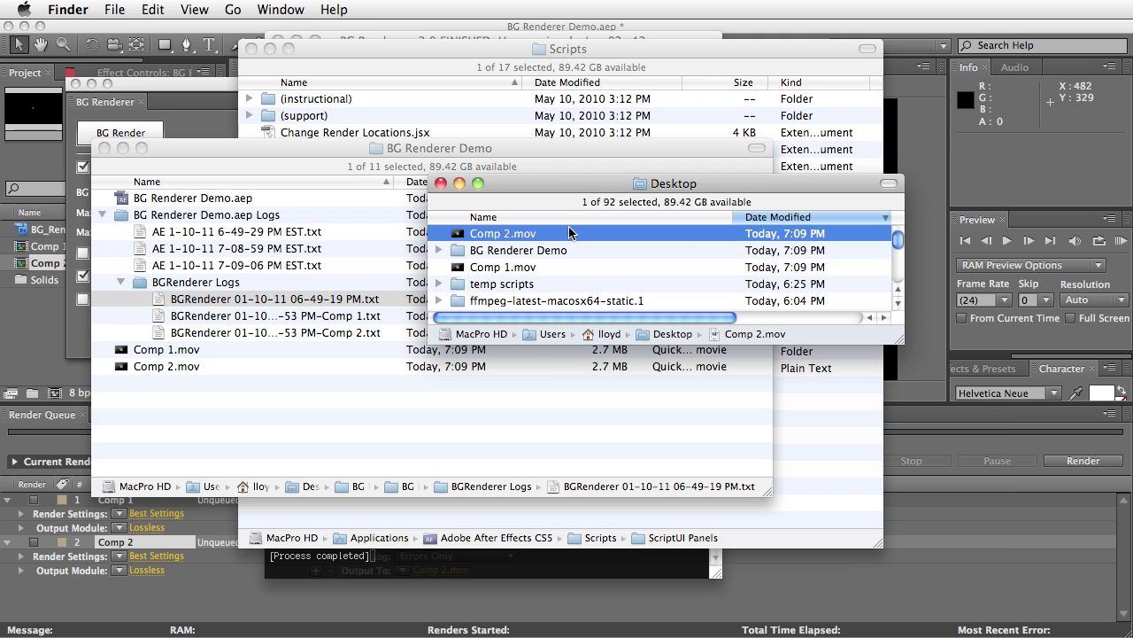
left_click(441, 184)
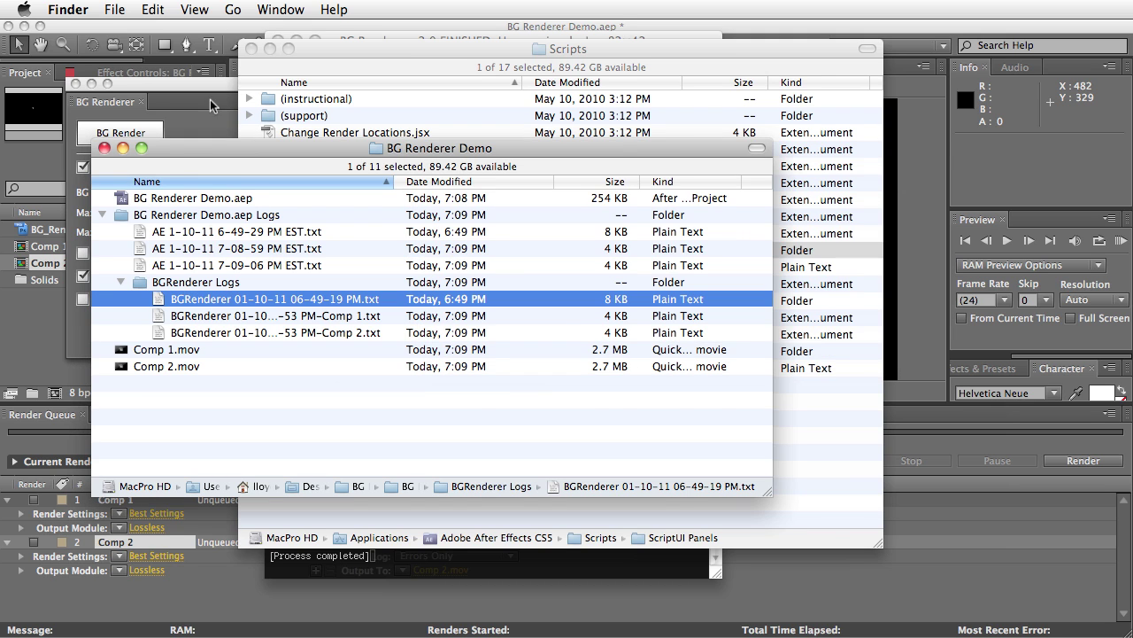
left_click(216, 131)
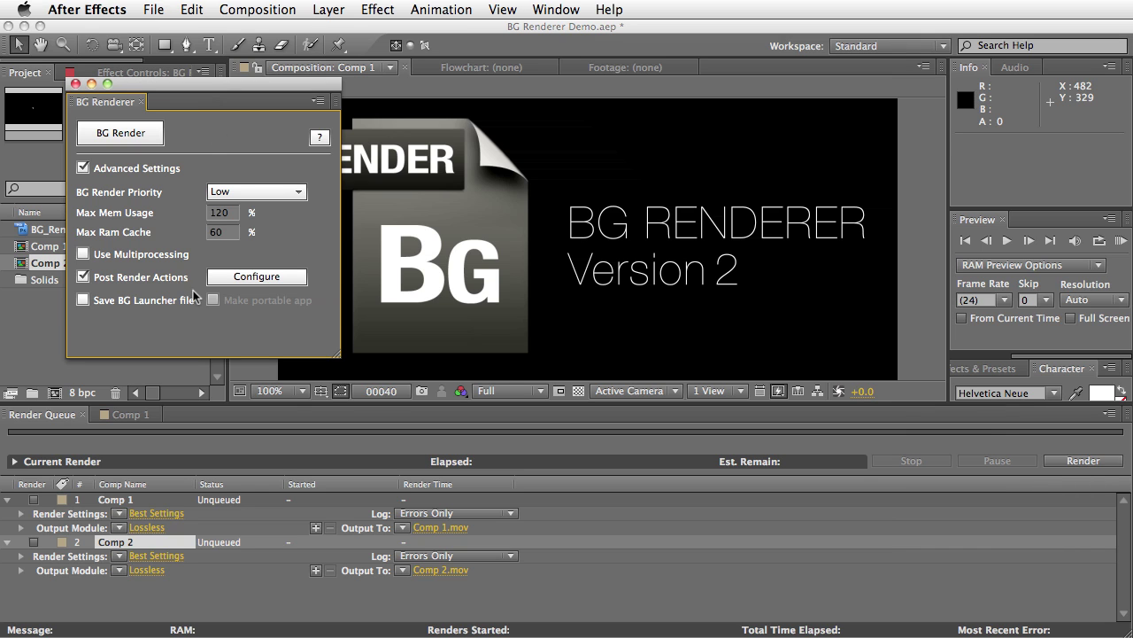
Turn on Save BG Launcher file with Location set to Same as project file
left_click(81, 302)
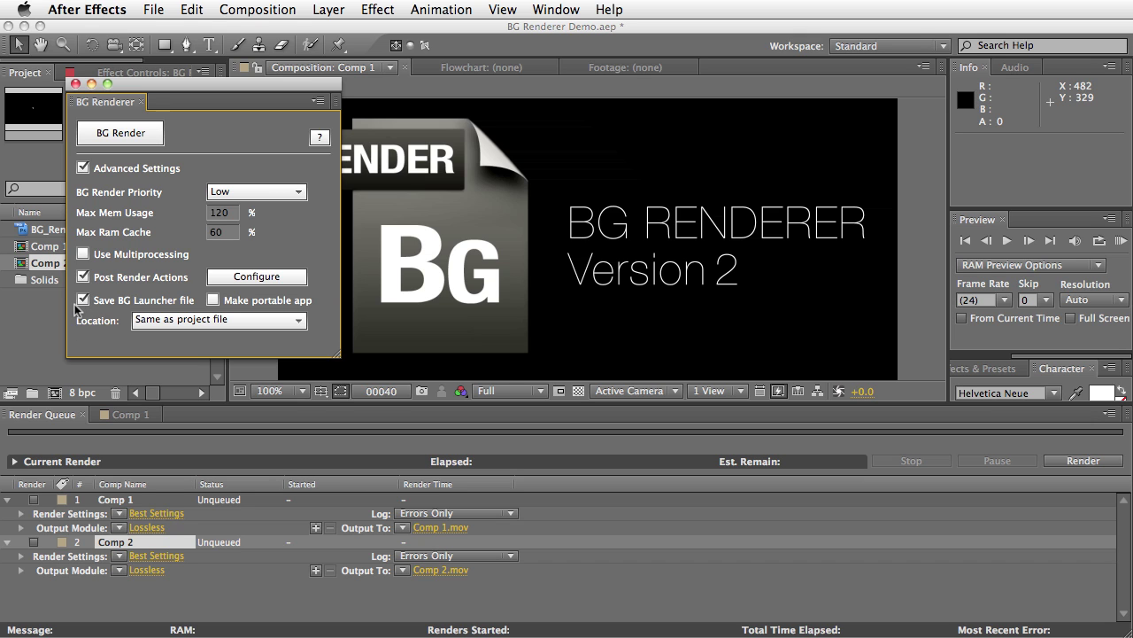
left_click(256, 319)
left_click(220, 347)
Queue only Comp 1 with Post Render Actions off and start BG Render
left_click(32, 500)
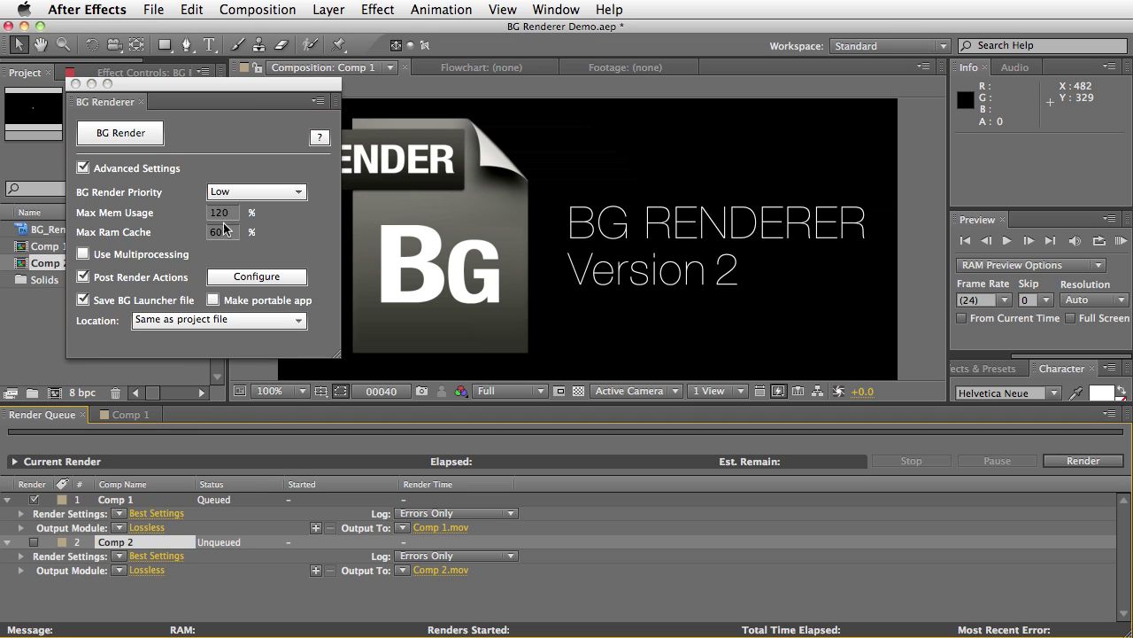
left_click(95, 283)
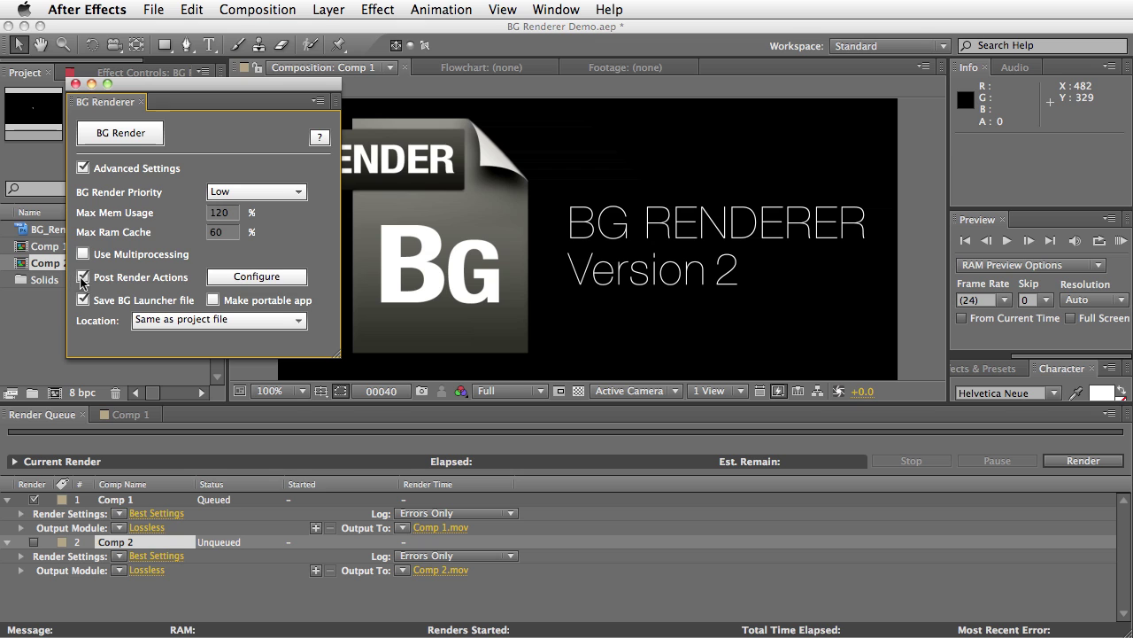
left_click(83, 277)
left_click(121, 134)
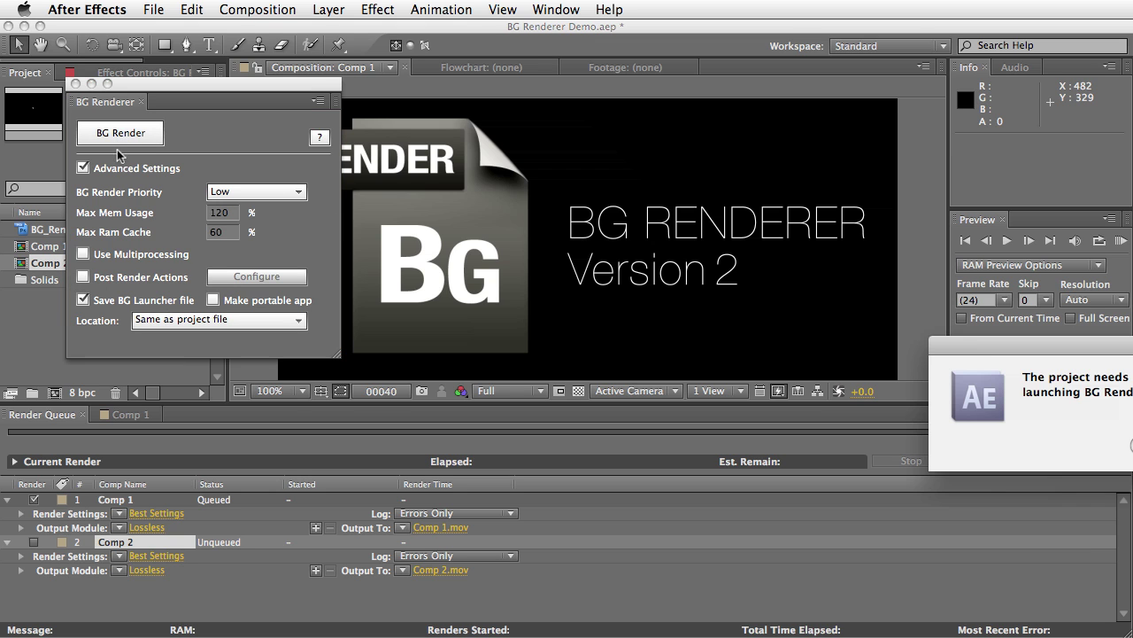
Save the project, postpone the render, and reveal the new .command launcher in Finder
left_click(757, 376)
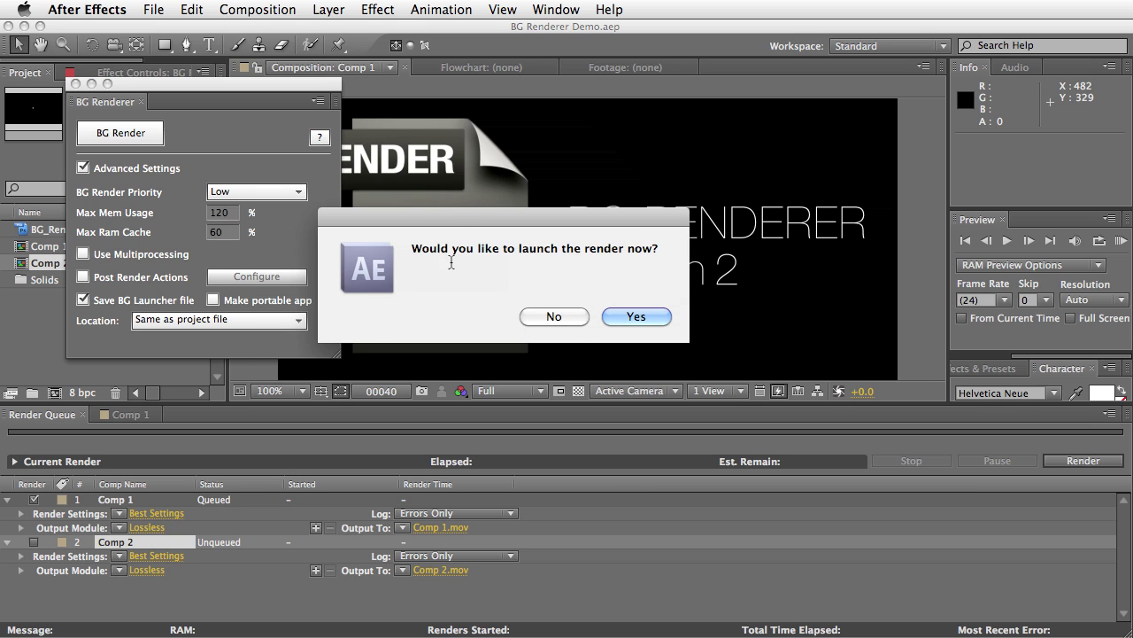
left_click(555, 317)
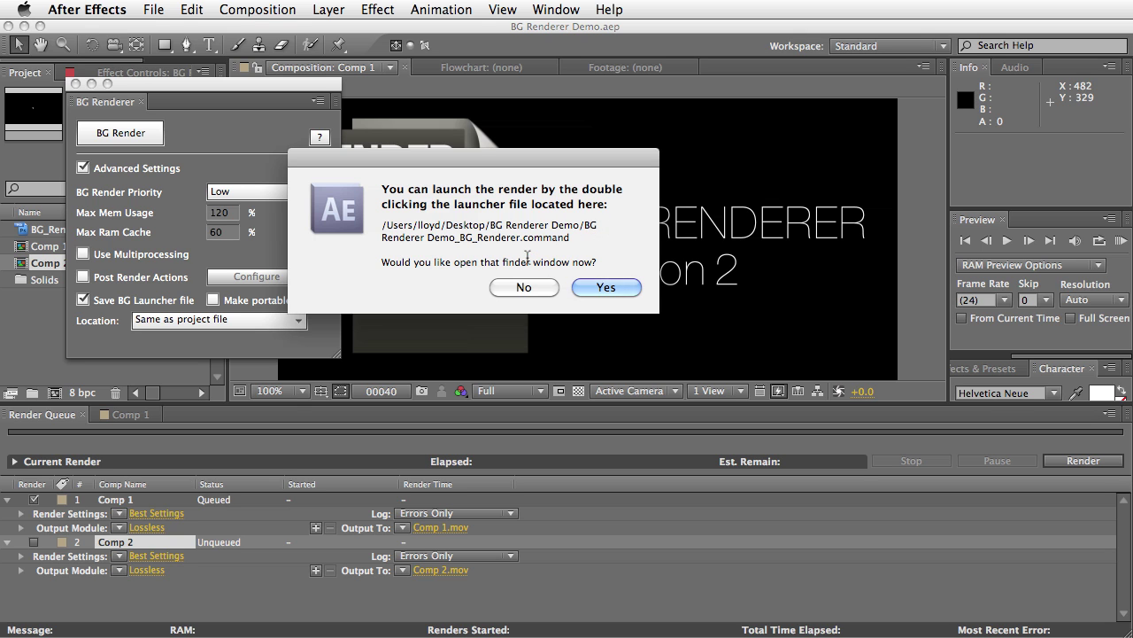
left_click(610, 288)
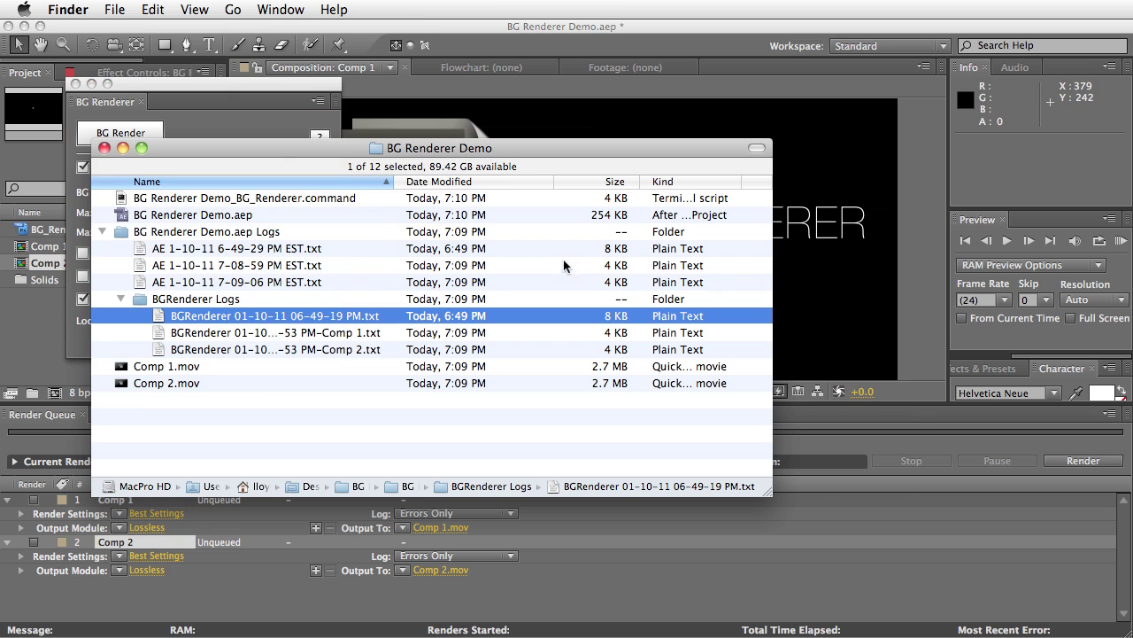
Run BG Renderer Demo_BG_Renderer.command from the project folder to render Comp 1 in Terminal
left_click_drag(331, 152, 550, 148)
left_click(323, 224)
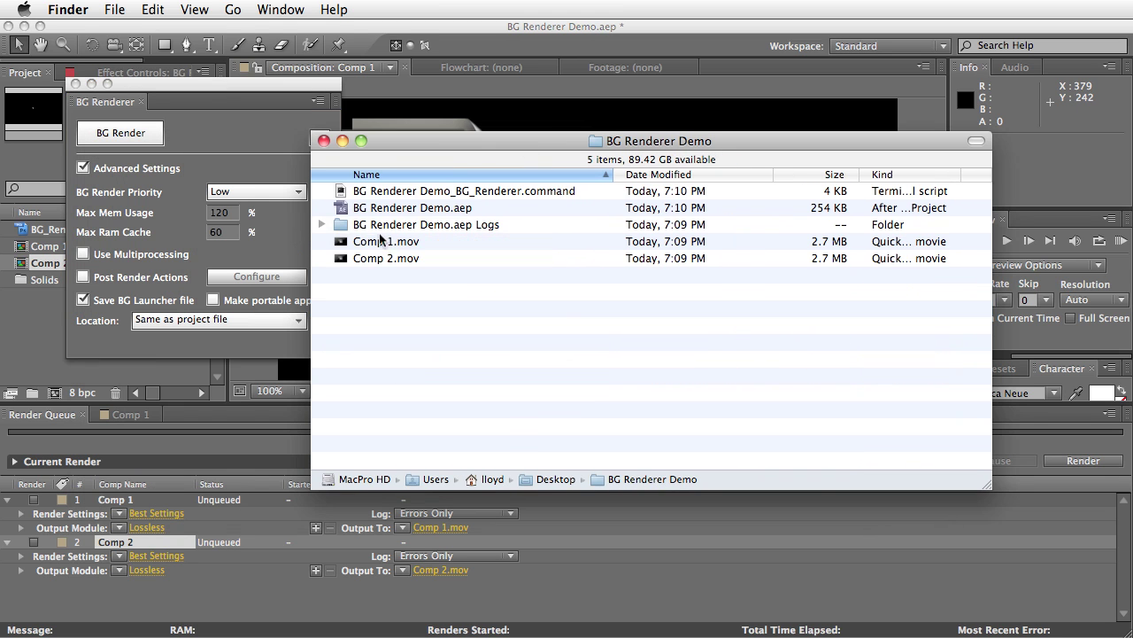
left_click(346, 196)
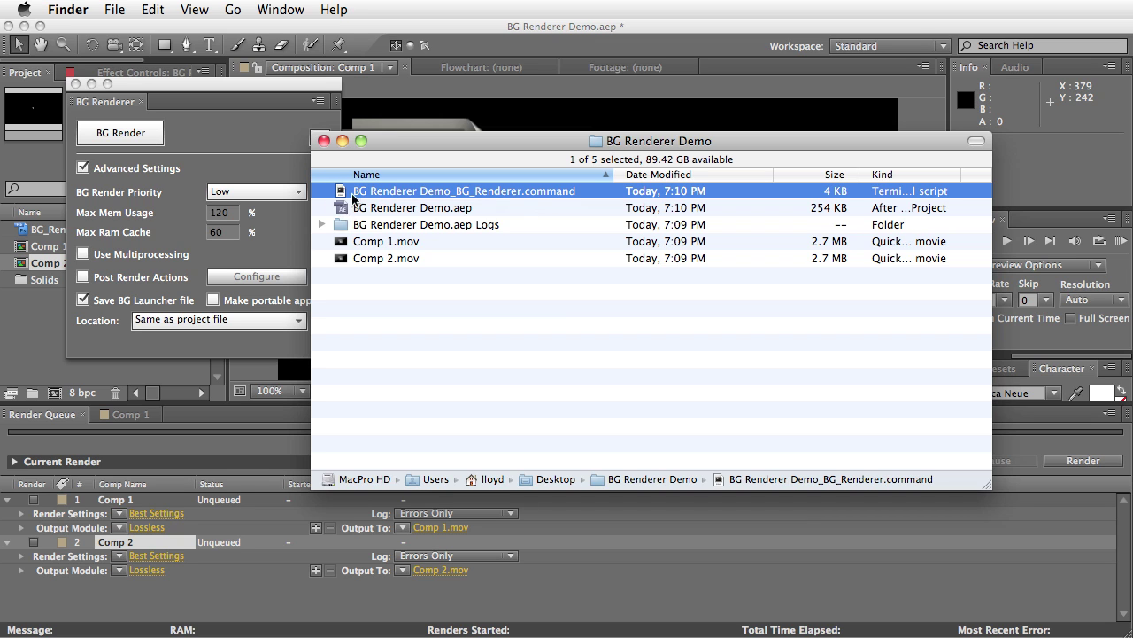
left_click_drag(427, 145, 481, 156)
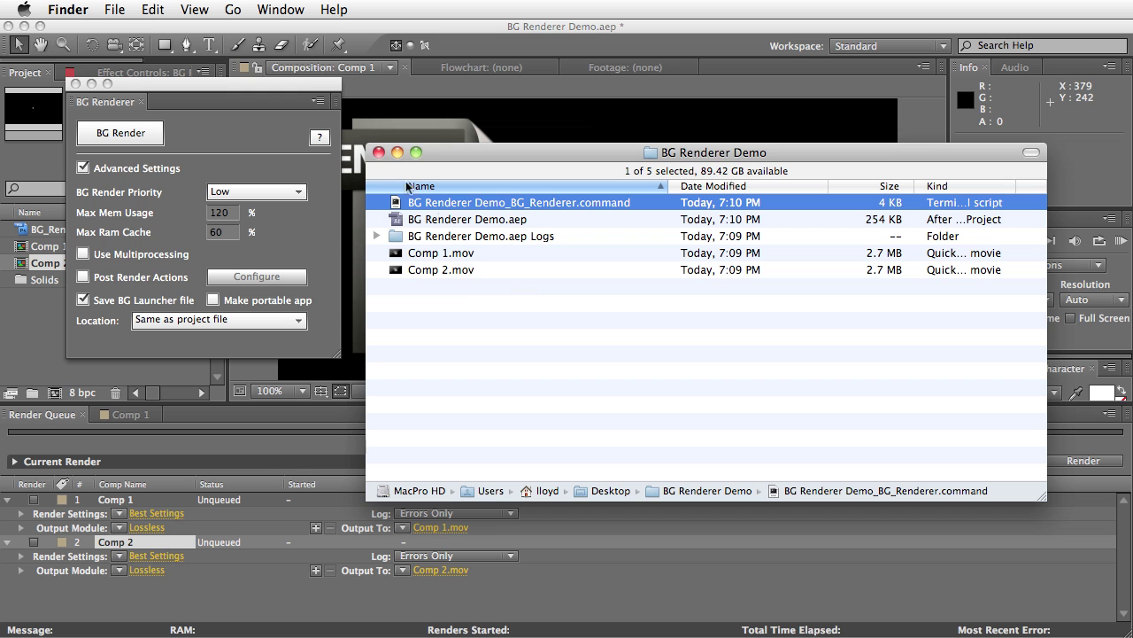
double_click(430, 203)
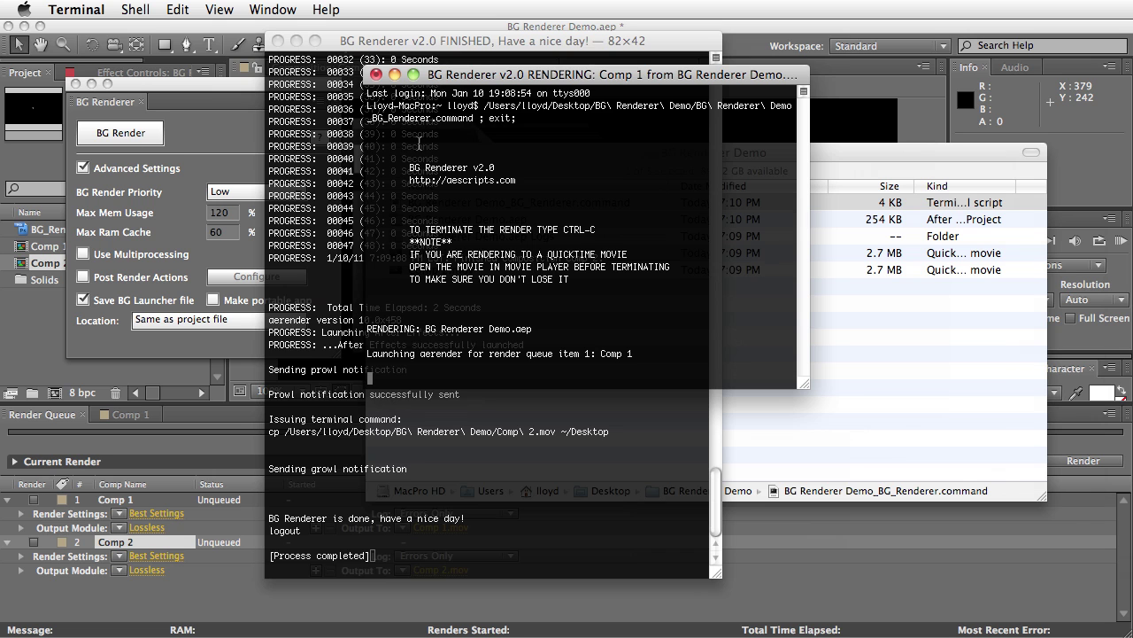
Close both finished Terminal render windows and return to After Effects
left_click(278, 41)
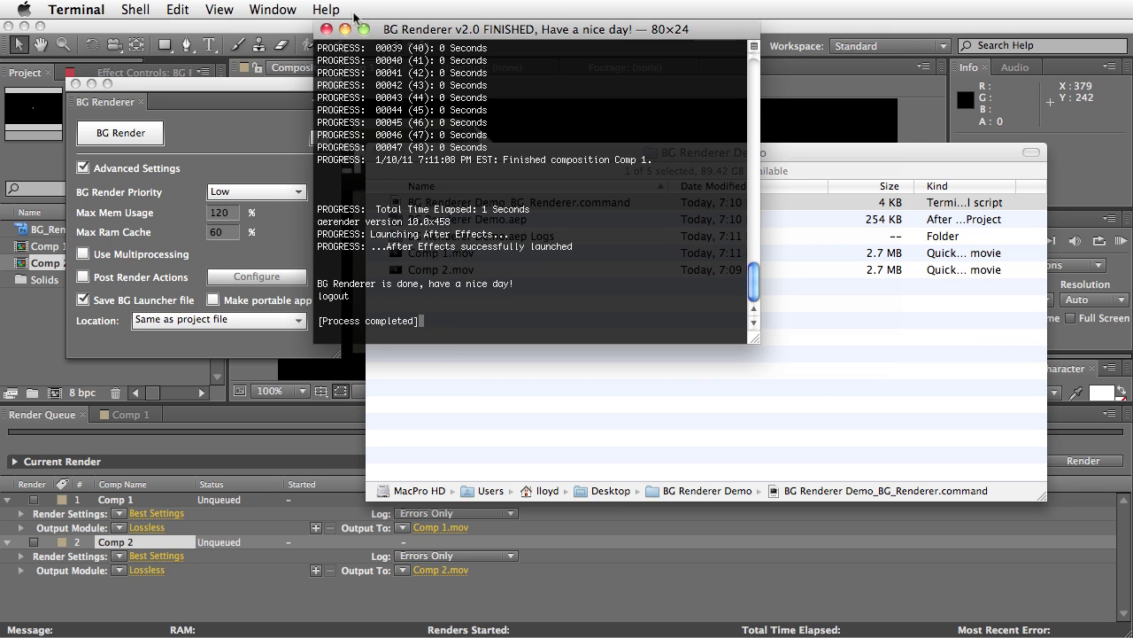
left_click(327, 31)
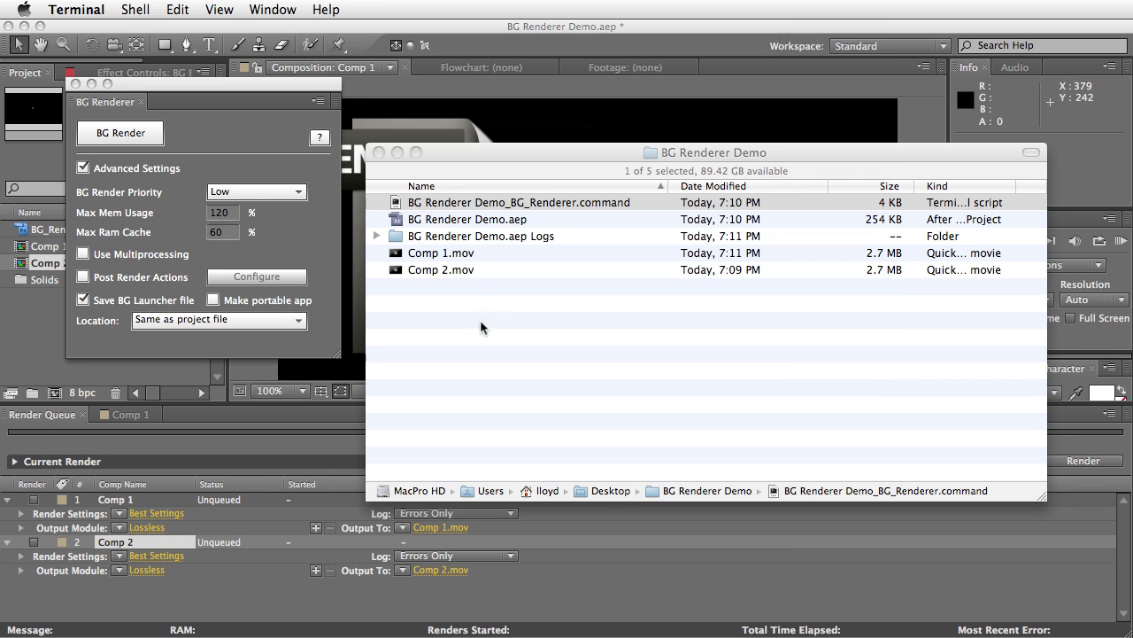
left_click(528, 201)
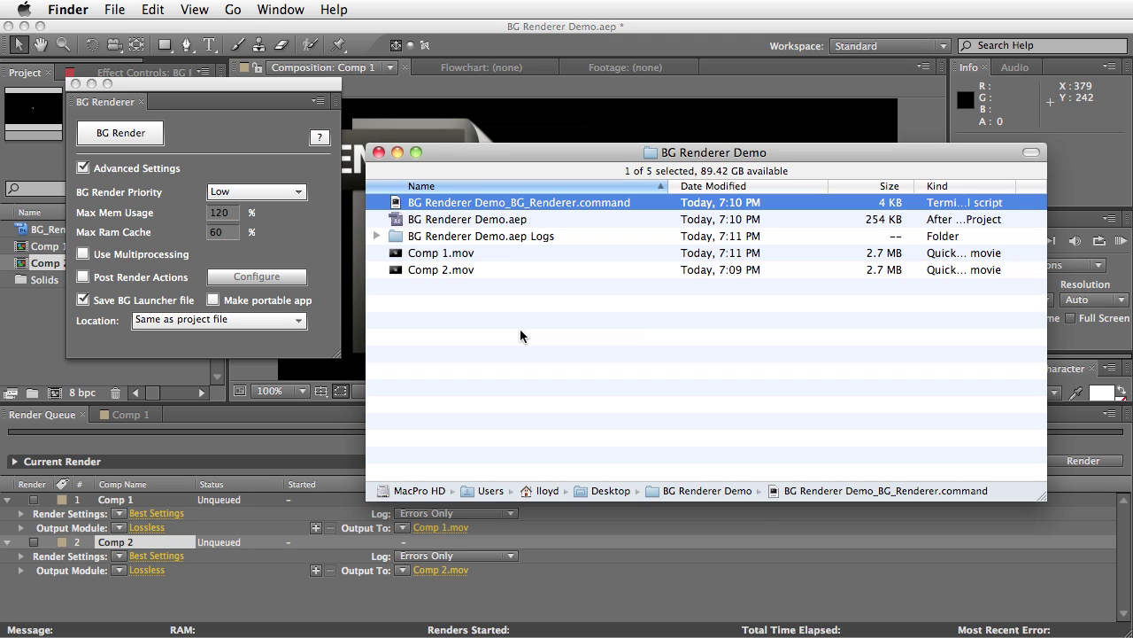
left_click(197, 456)
left_click(119, 513)
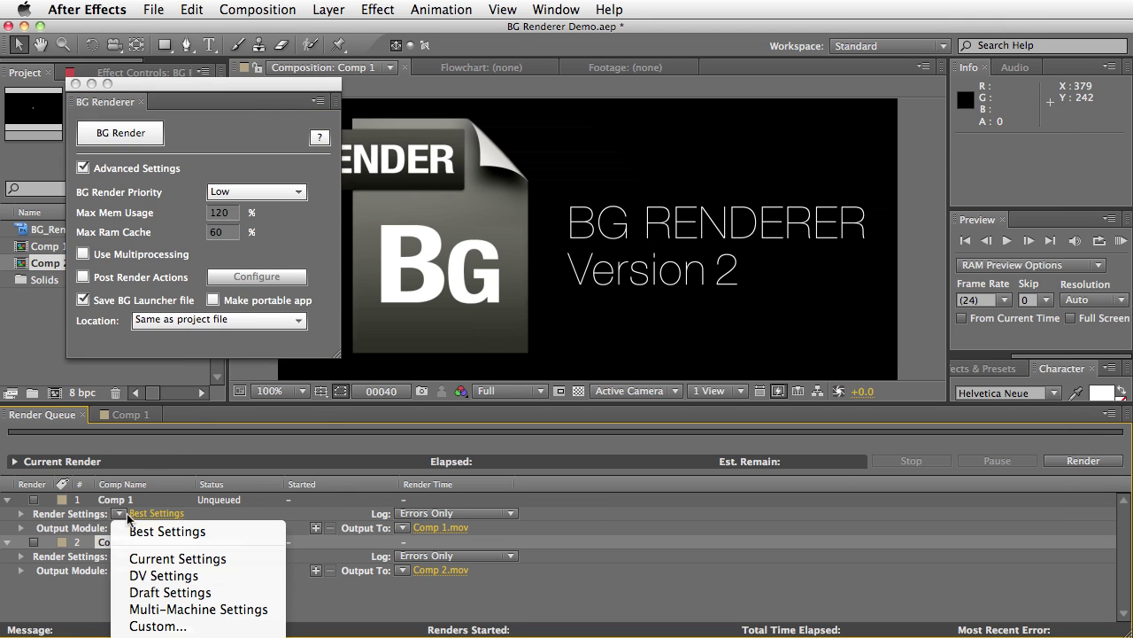
Queue Comp 1 with Multi-Machine Settings and Multi-Machine Sequence PSD output, and tick Make portable app
left_click(190, 609)
left_click(119, 528)
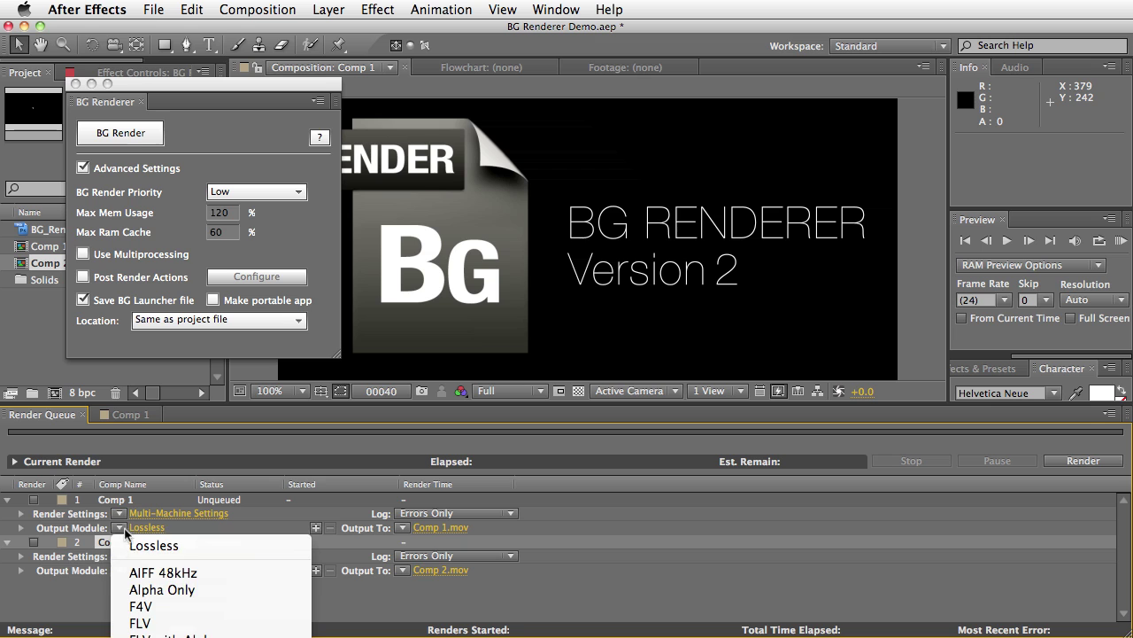
left_click(177, 620)
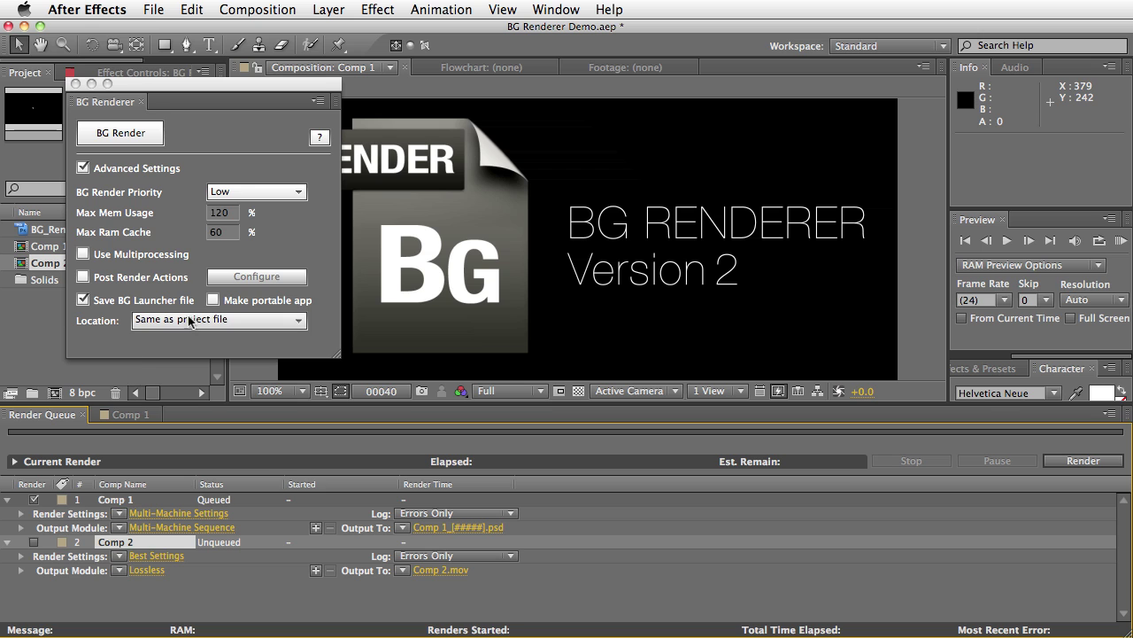
left_click(216, 305)
left_click(214, 301)
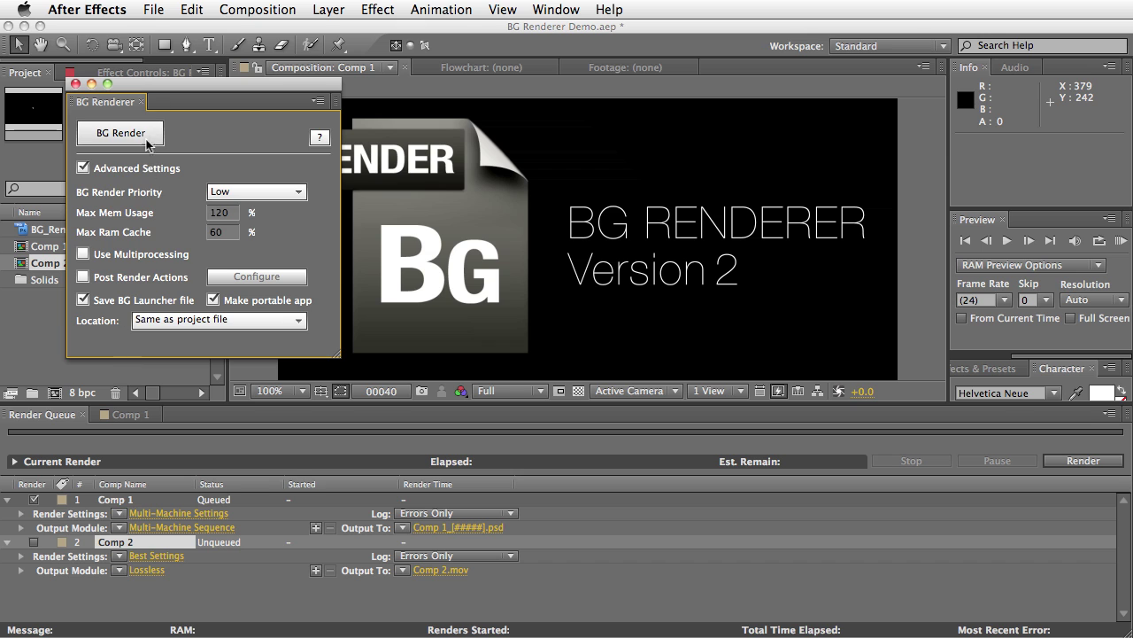
Save the project, create the portable BG Renderer Demo_BG_Renderer.app without launching, and show its folder
left_click(125, 132)
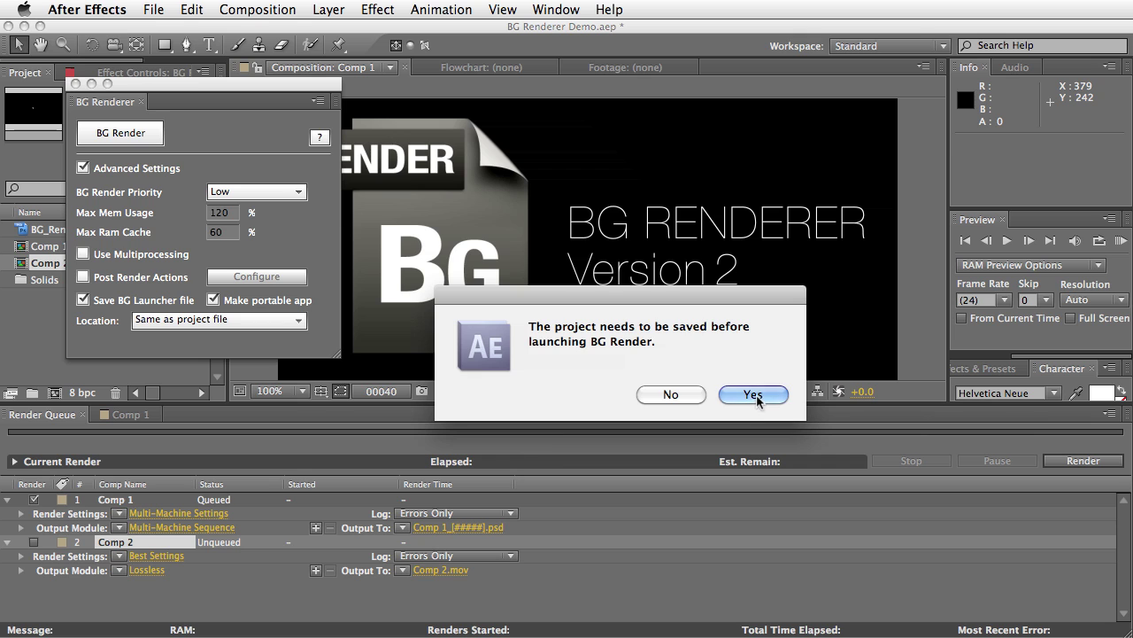
left_click(755, 395)
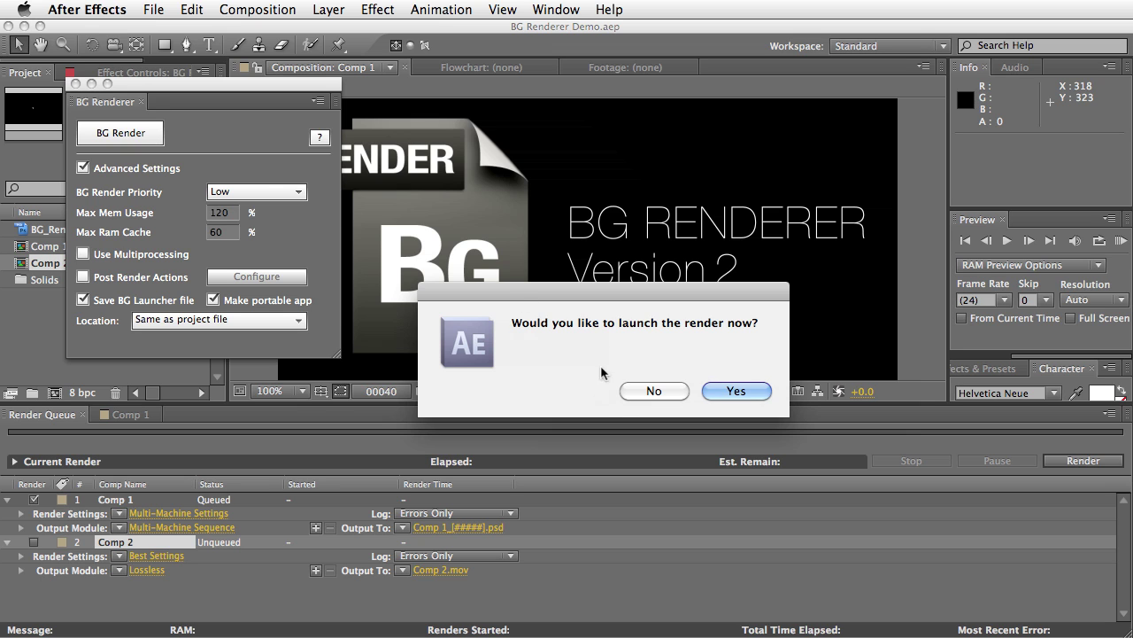
left_click_drag(662, 300, 620, 275)
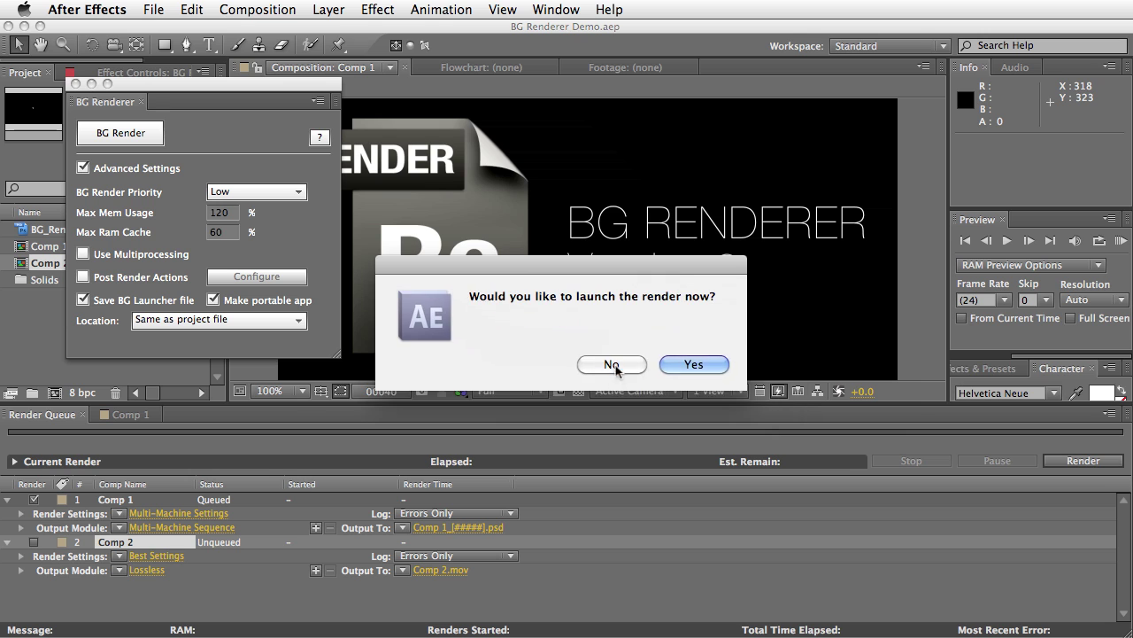
left_click(612, 365)
left_click_drag(1074, 341, 508, 235)
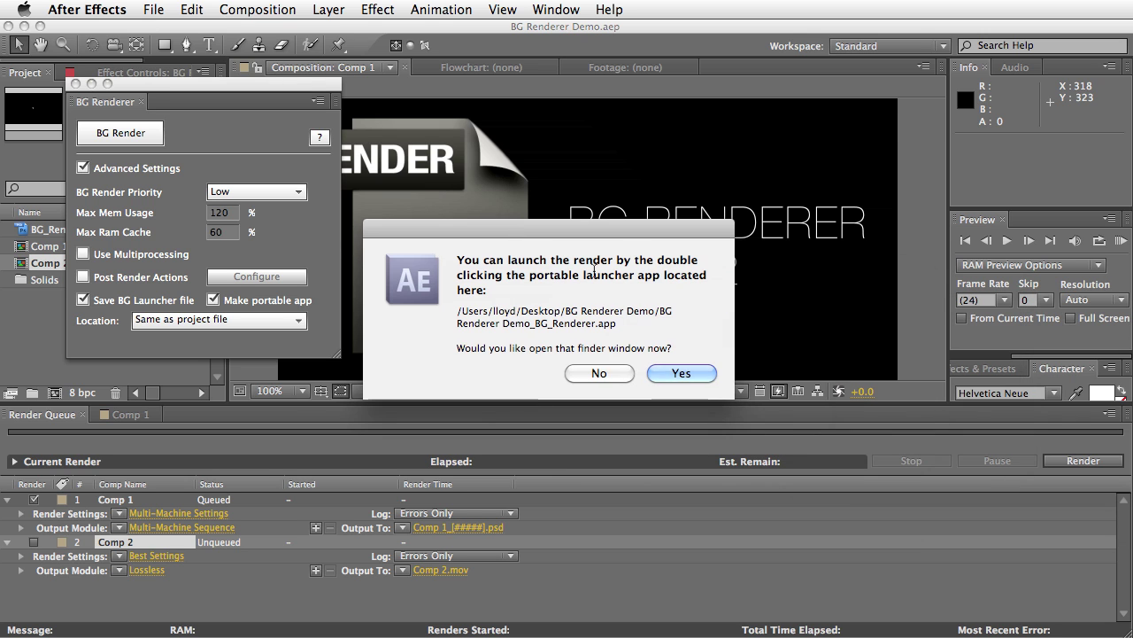
left_click(682, 374)
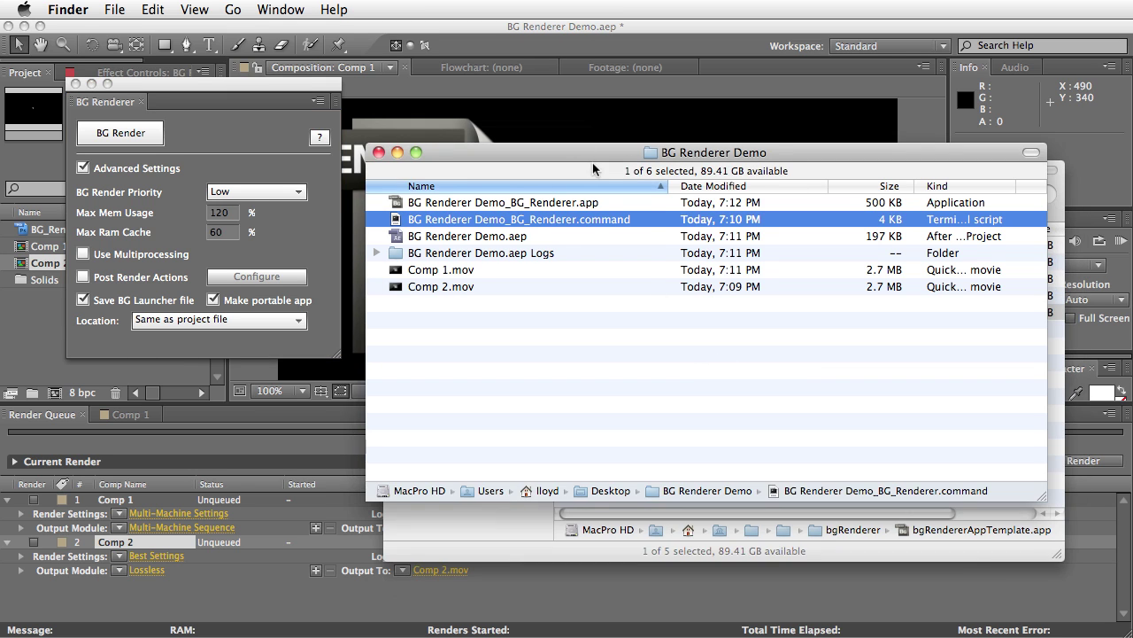
Delete BG Renderer Demo_BG_Renderer.command from the project folder
left_click_drag(593, 168, 530, 231)
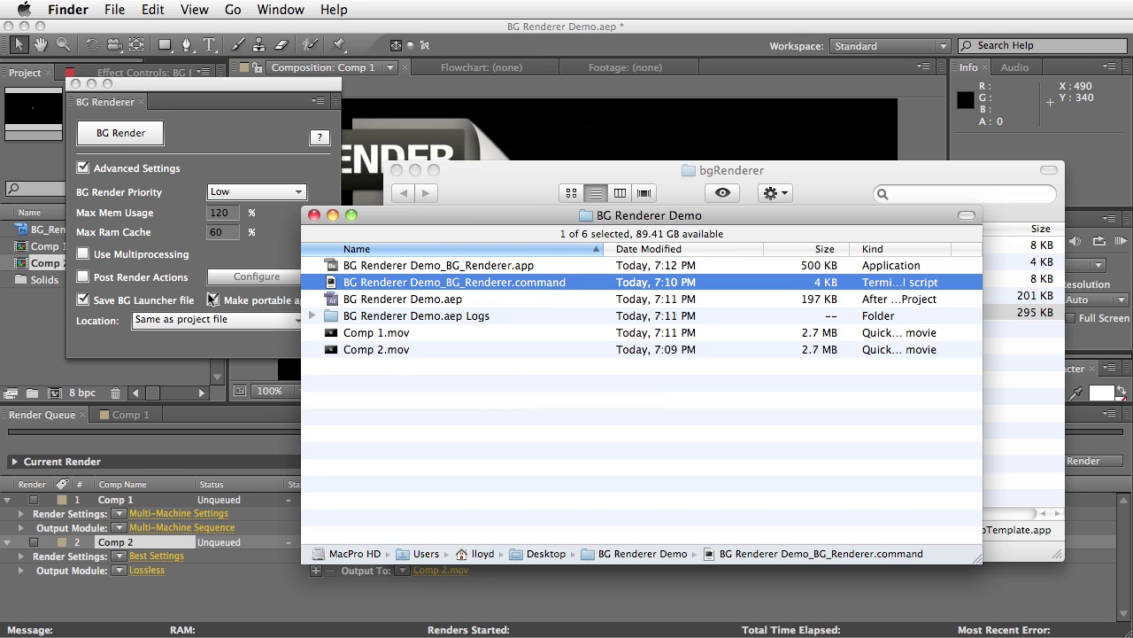
left_click(436, 392)
left_click(483, 281)
key("super+BackSpace")
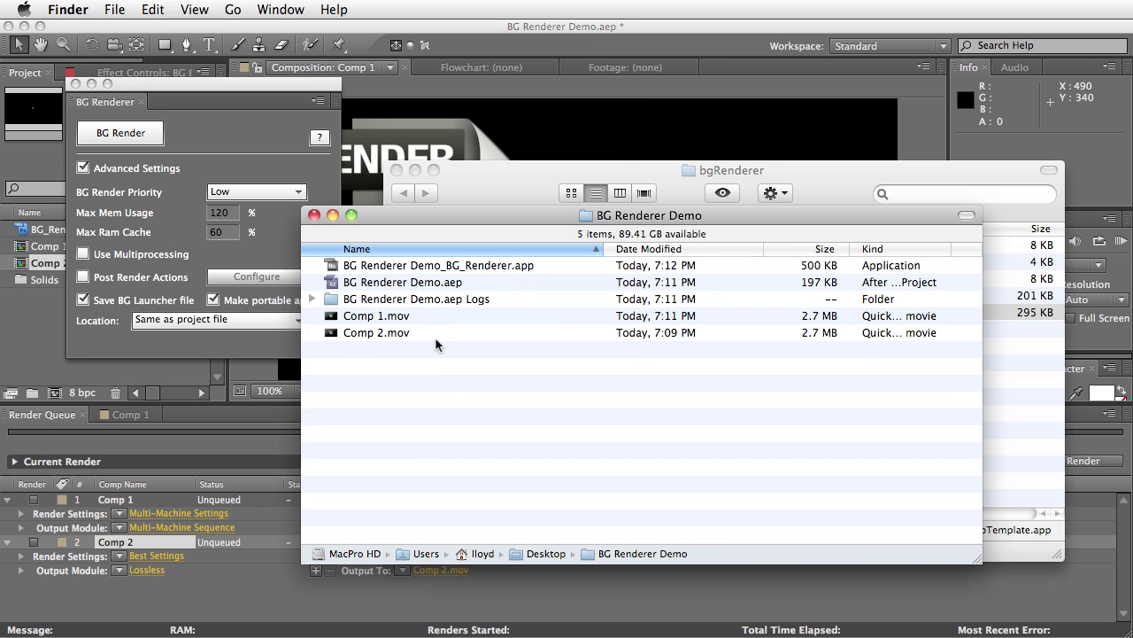
Switch the BG Renderer Demo folder to icon view and select the portable app
left_click(966, 216)
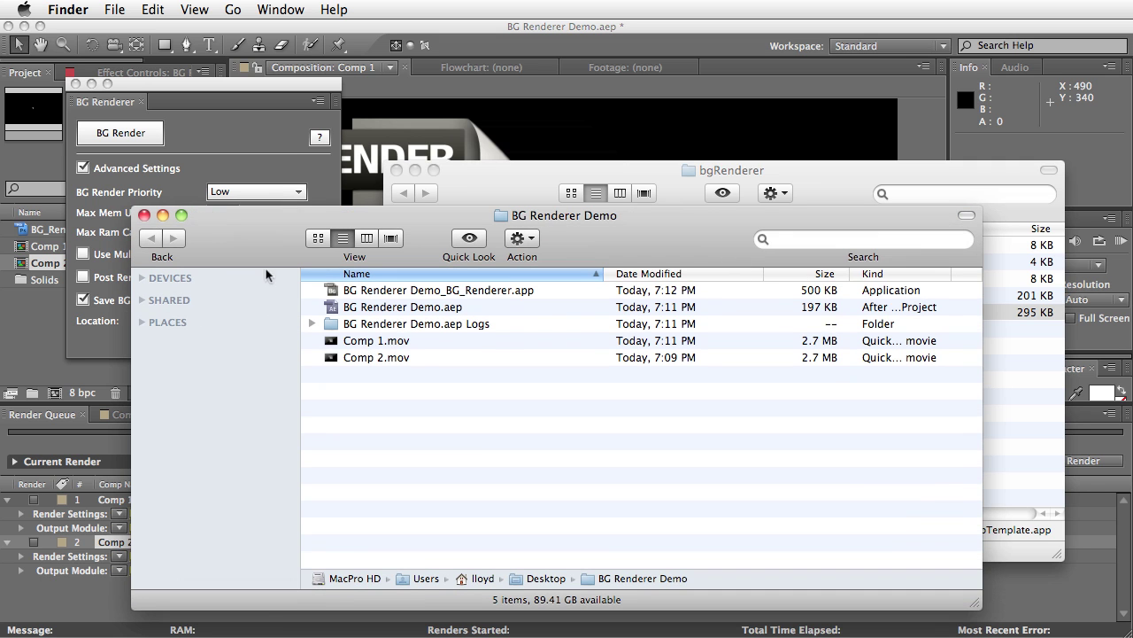
left_click(321, 241)
left_click(967, 215)
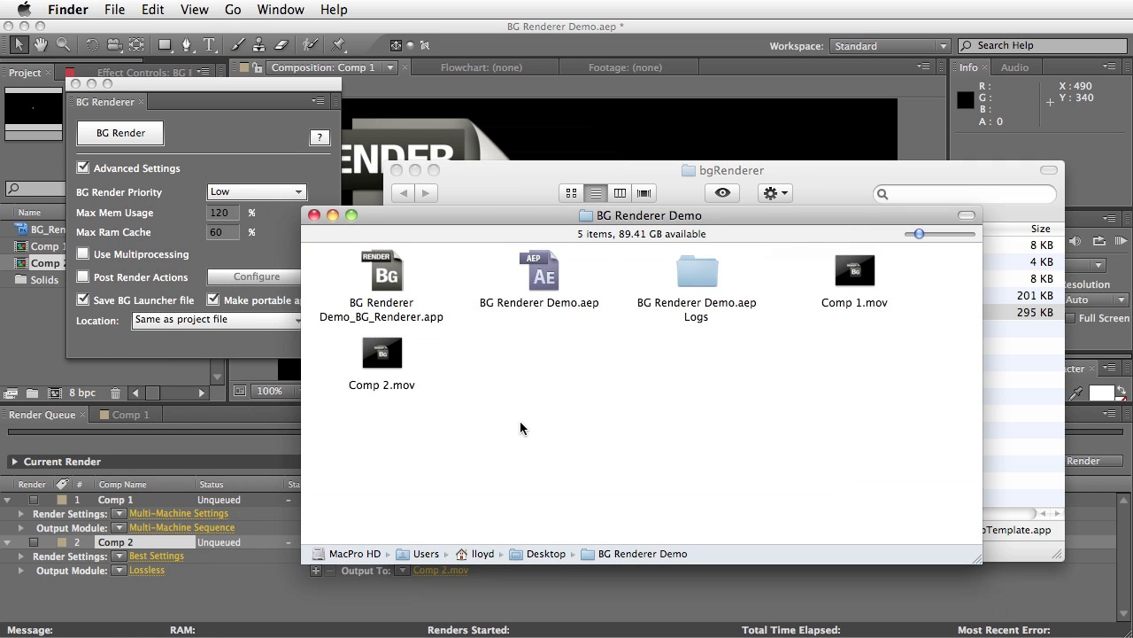
double_click(394, 280)
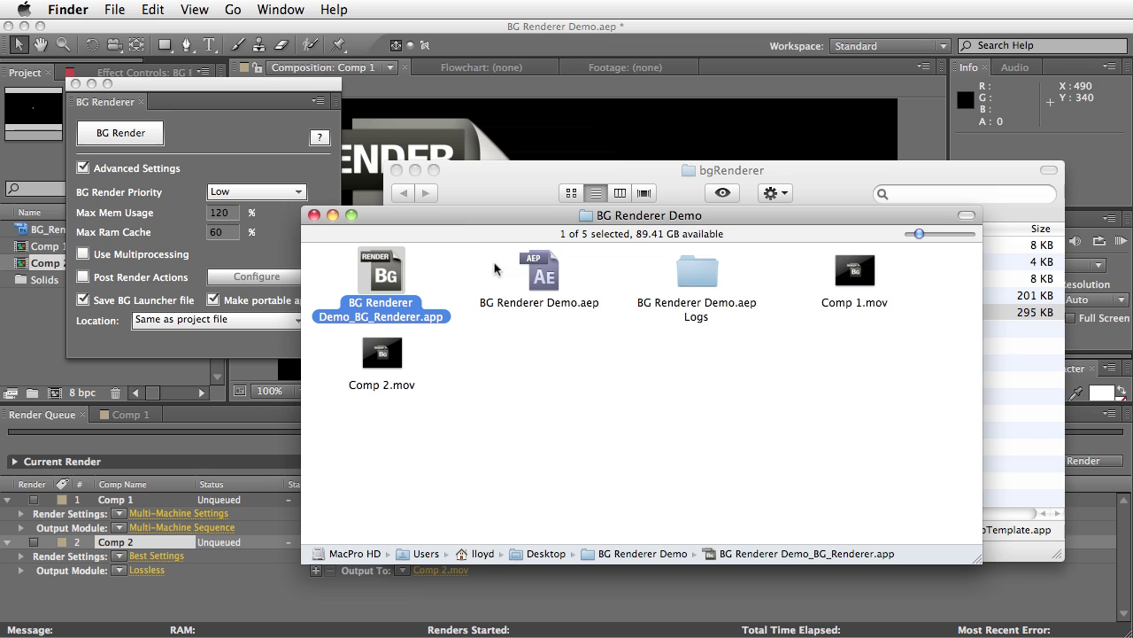
Launch BG Renderer Demo_BG_Renderer.app and close its Terminal window
double_click(403, 283)
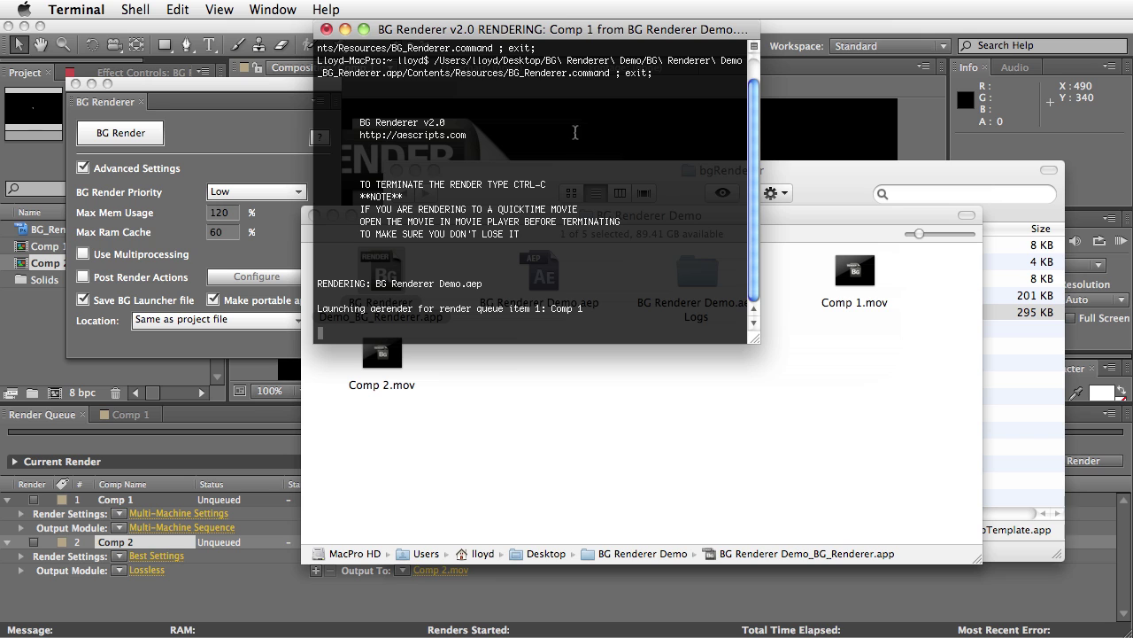
left_click(326, 29)
left_click(671, 127)
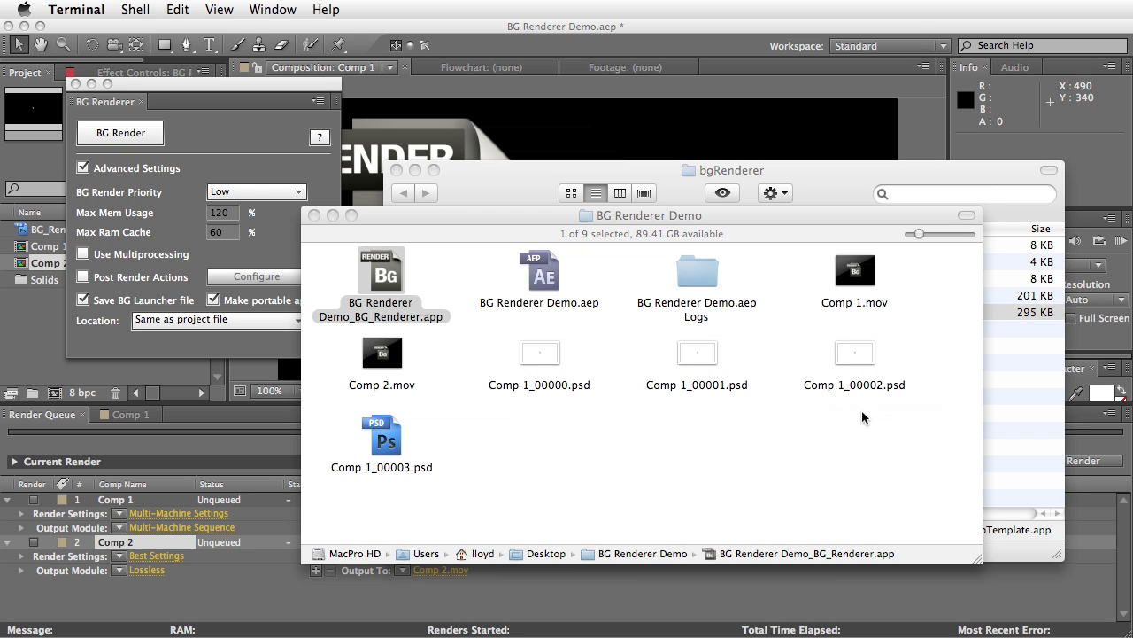
Watch the Comp 1 PSD frames appear in the folder, then switch back to After Effects
left_click(425, 296)
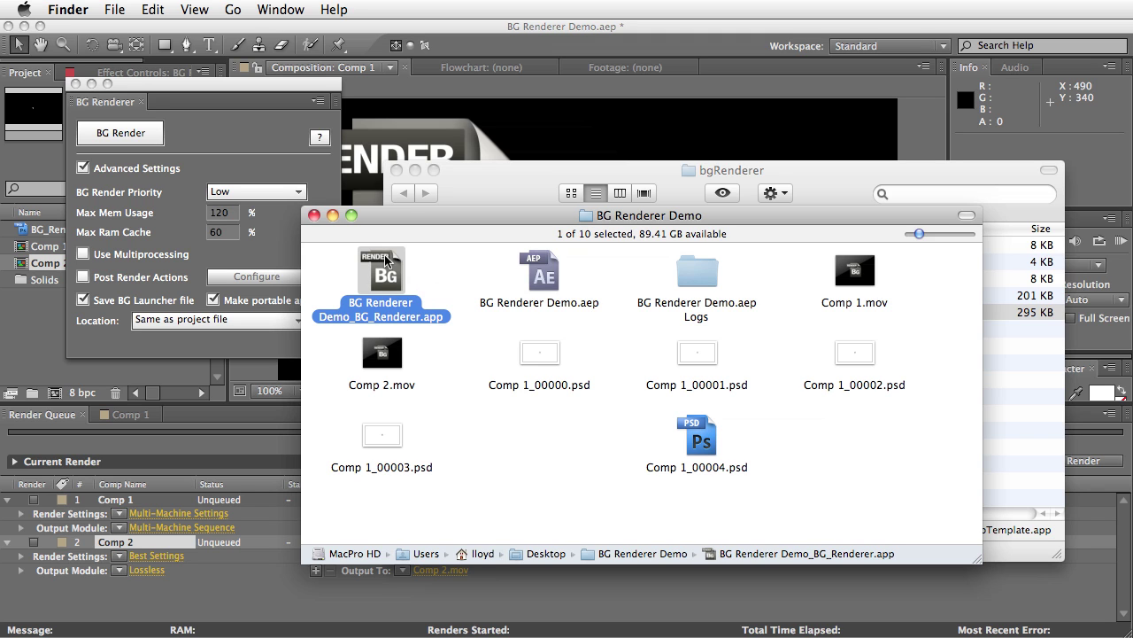
left_click(434, 278)
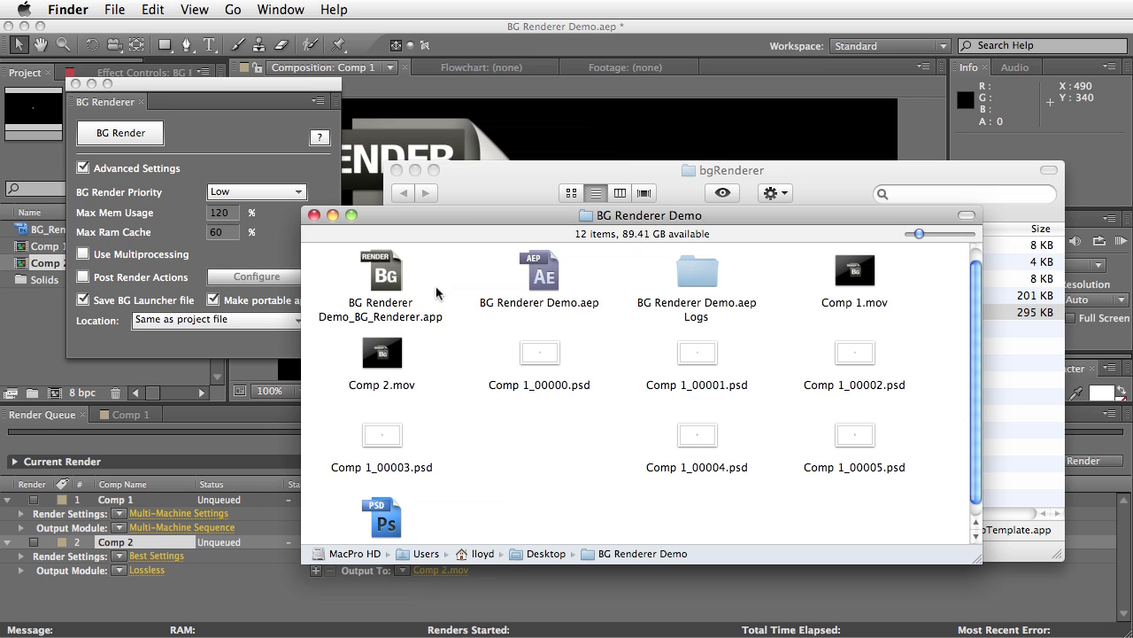
left_click(379, 272)
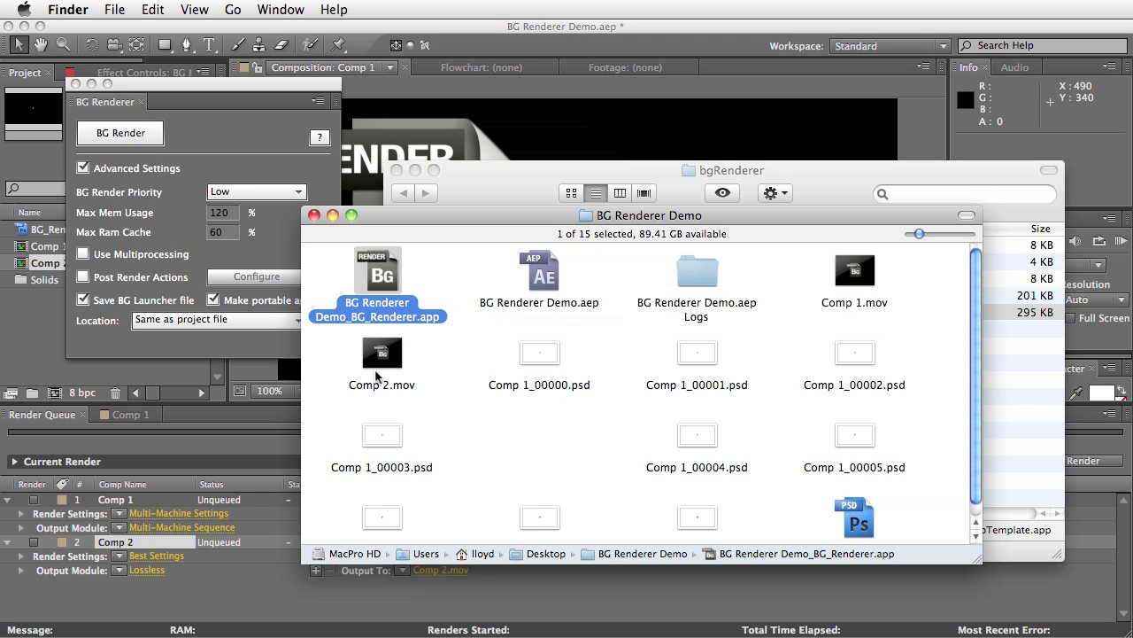
key("super+Tab")
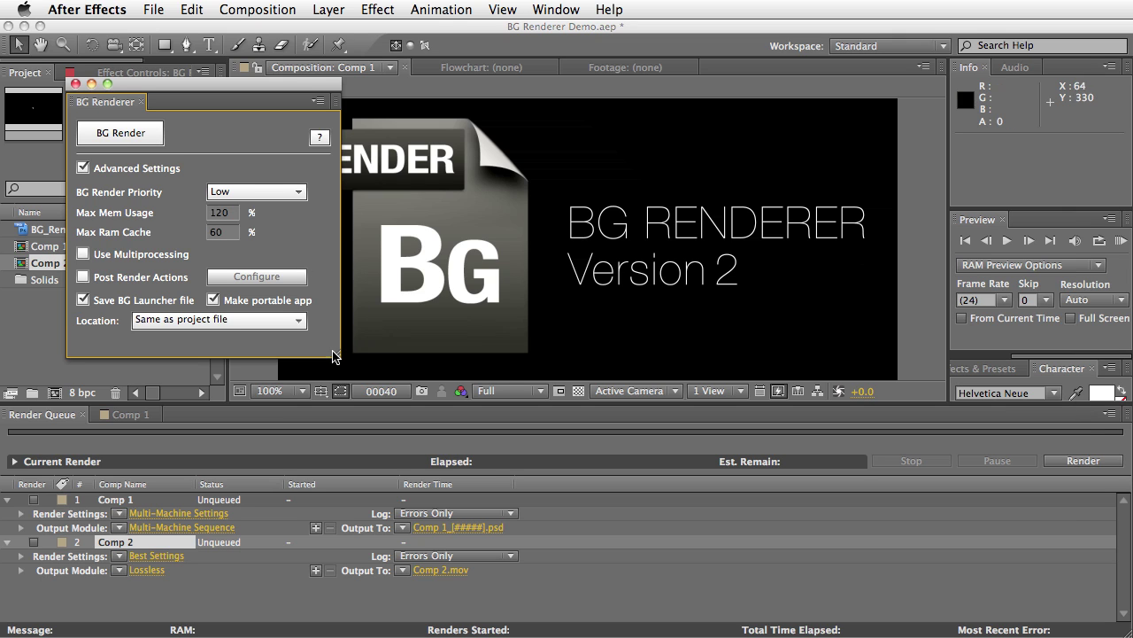
left_click_drag(341, 352, 337, 366)
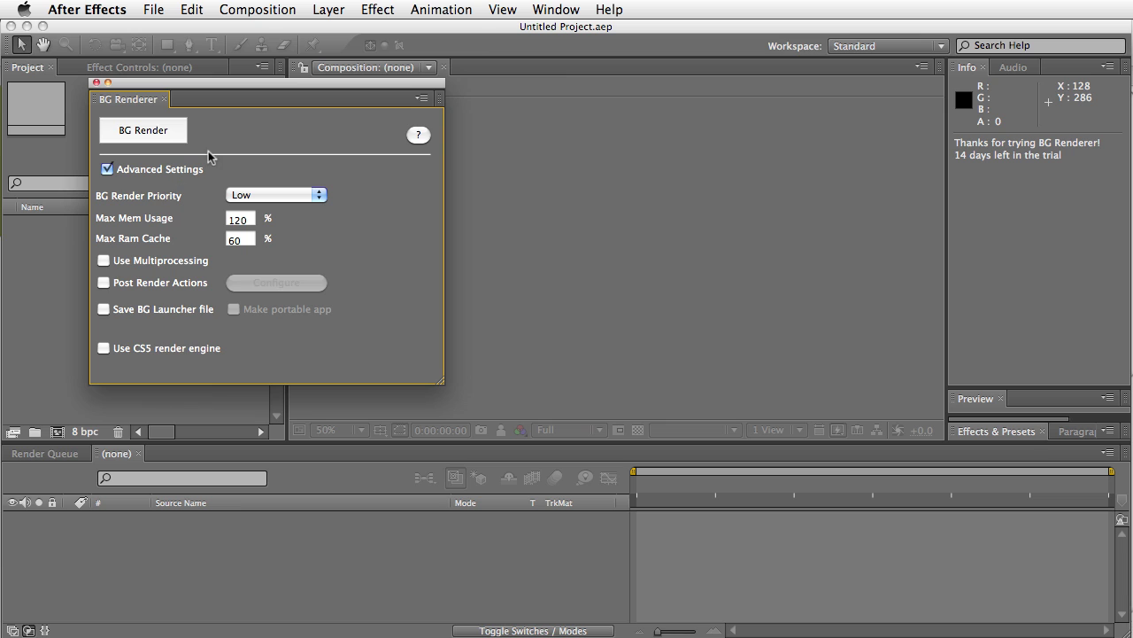
Narrow the BG Renderer panel and tick Use CS5 render engine
left_click_drag(442, 386, 364, 380)
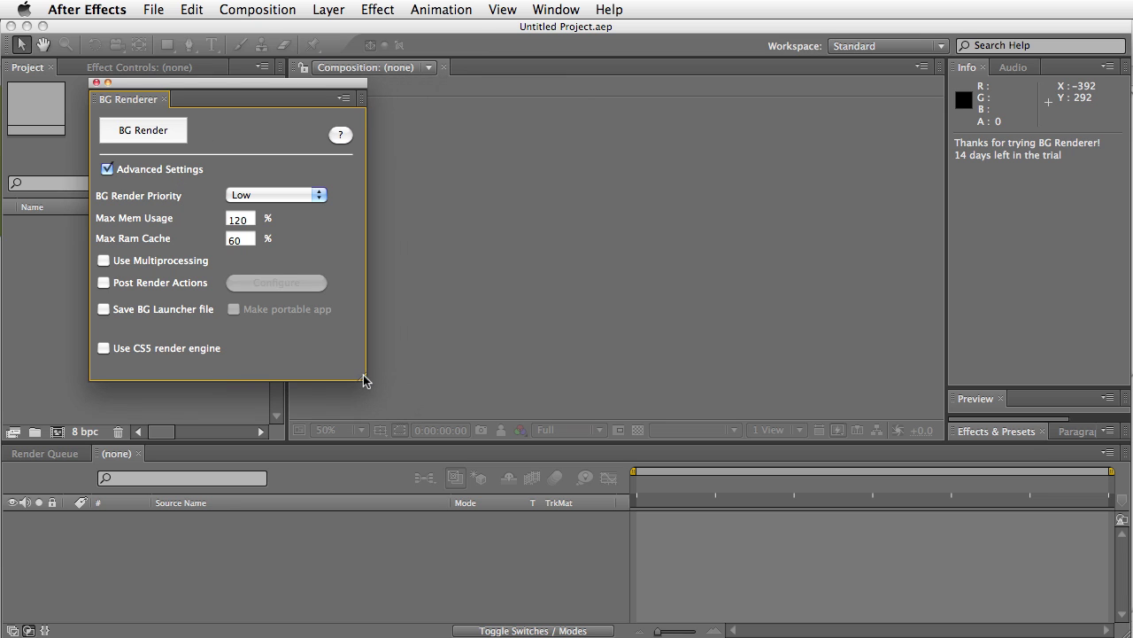
left_click(103, 349)
left_click(106, 350)
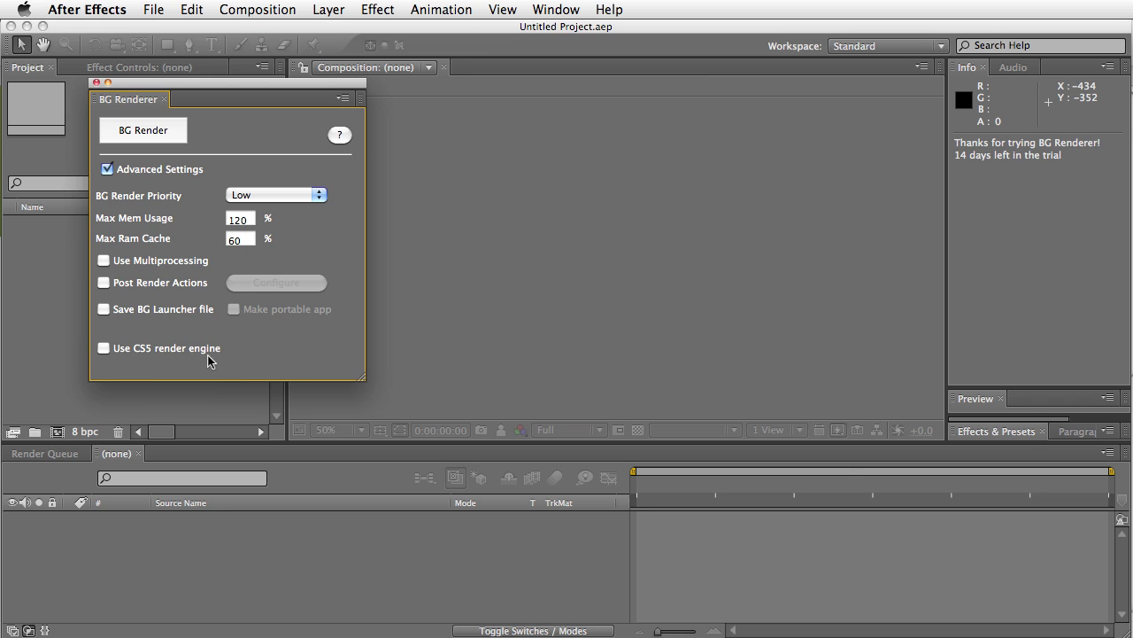
left_click(104, 348)
left_click(459, 270)
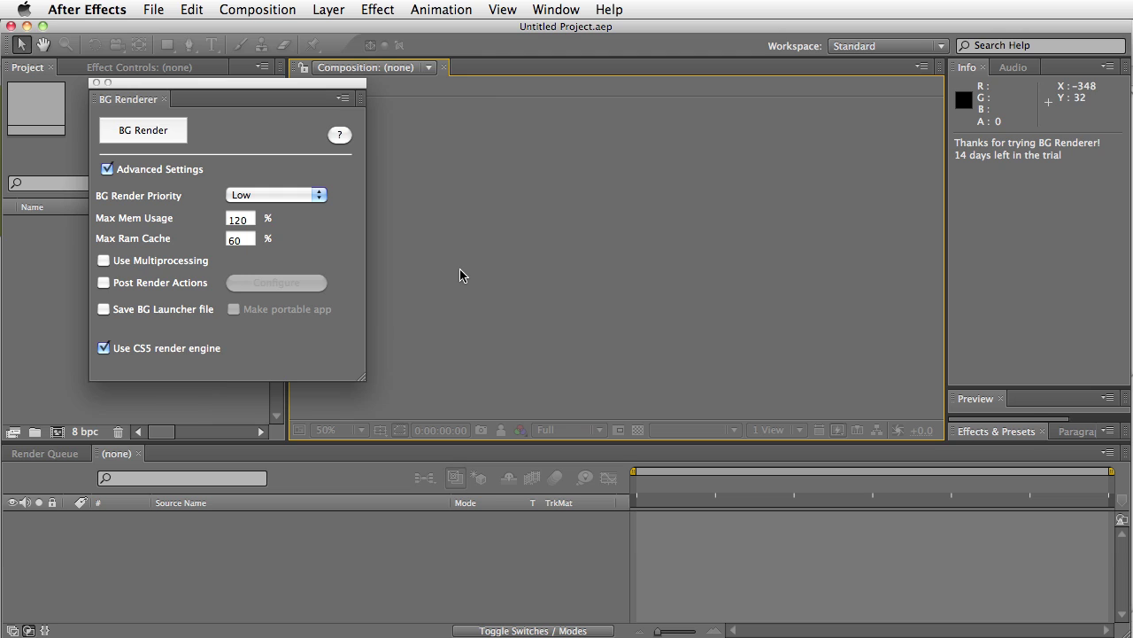